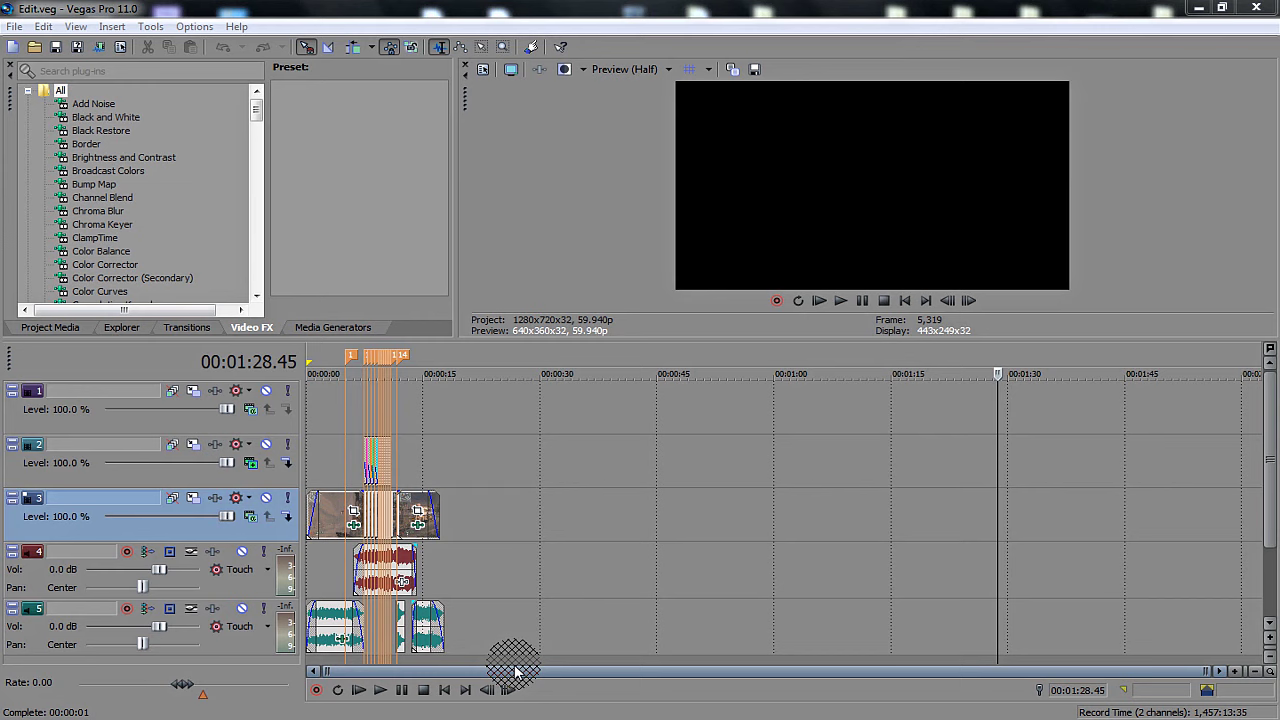
Step: Examine the finished edit's colour flashes, split video segments and markers on the timeline, with the preview area resized to suit
click(483, 511)
scroll(456, 510, up, 5)
scroll(460, 512, down, 5)
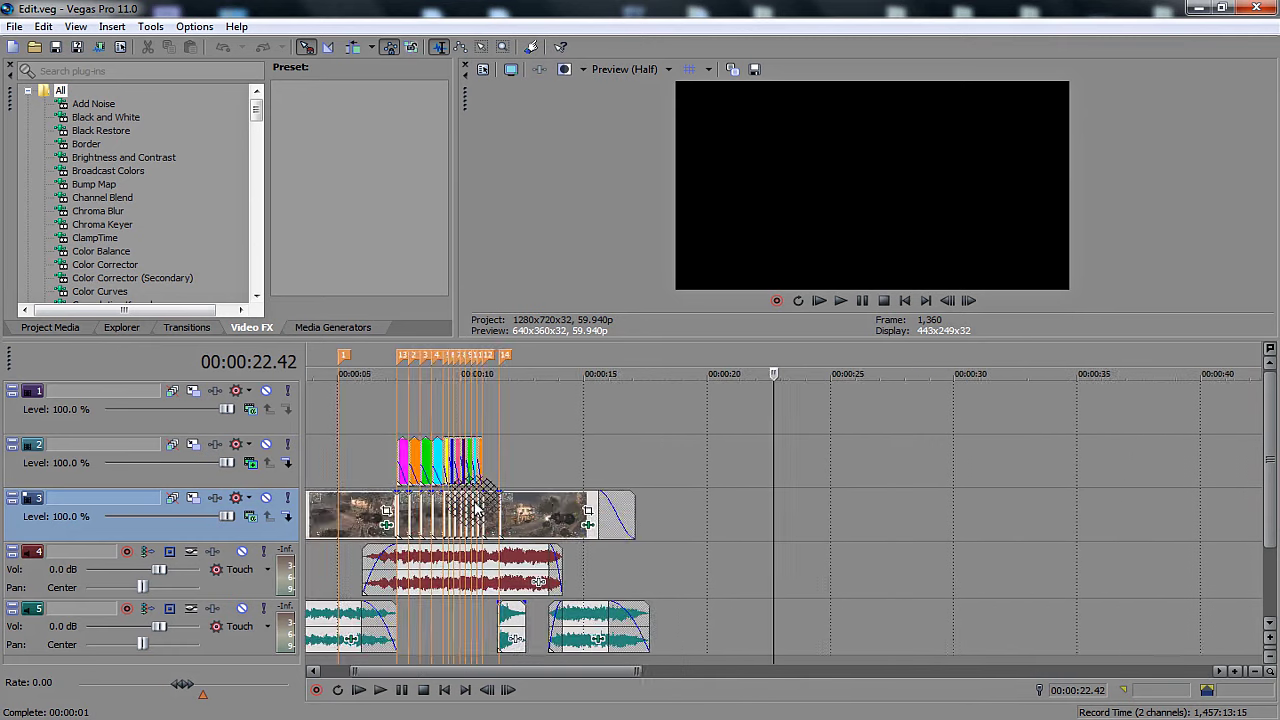
scroll(478, 671, left, 4)
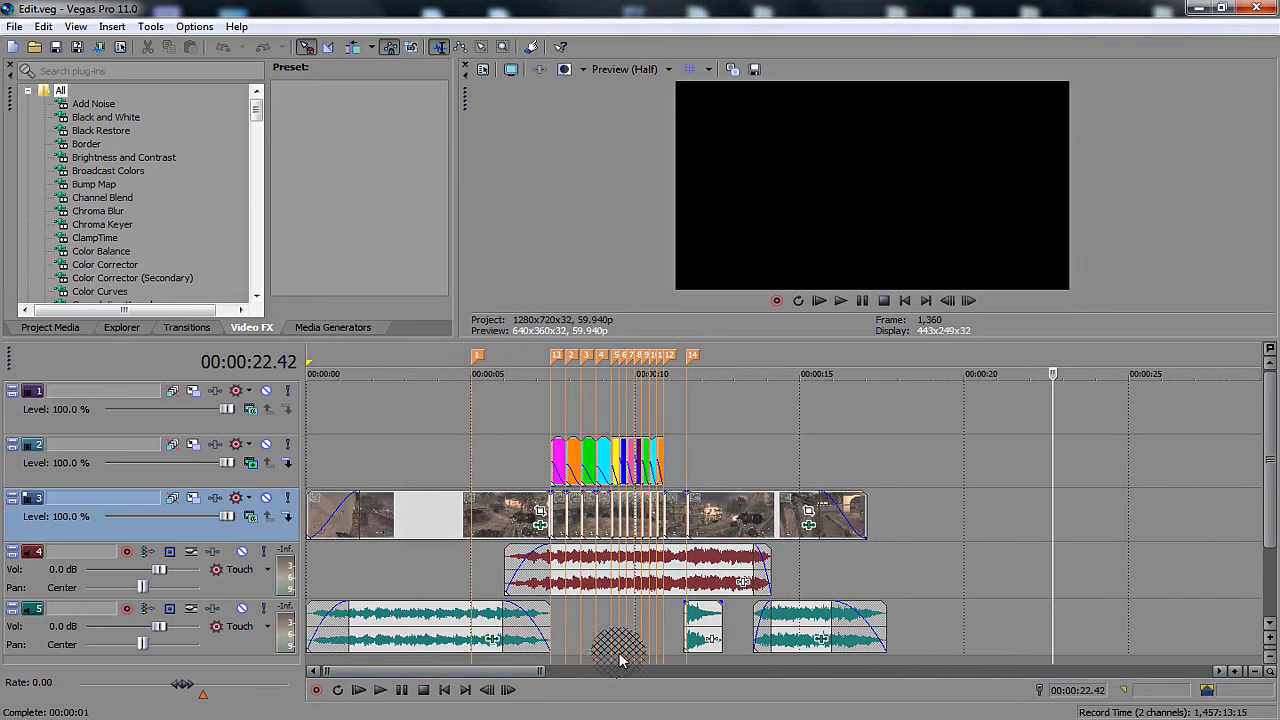
scroll(490, 615, right, 4)
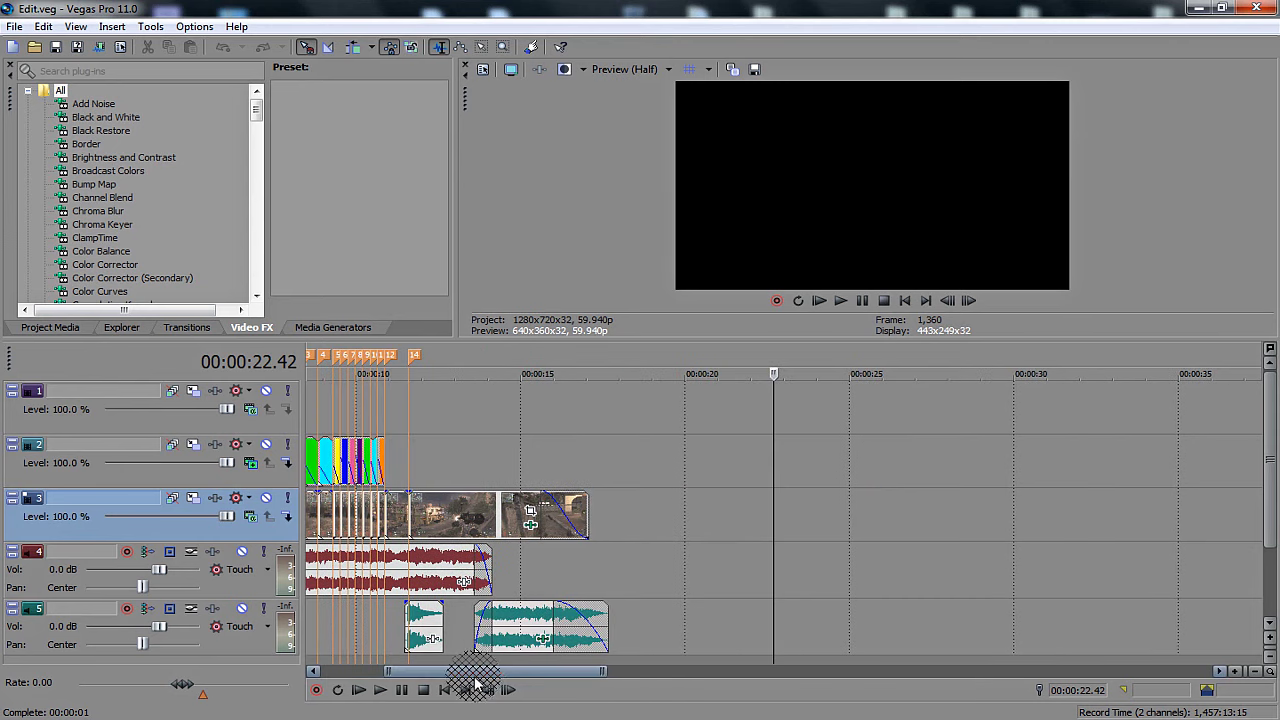
scroll(483, 625, left, 4)
click(418, 455)
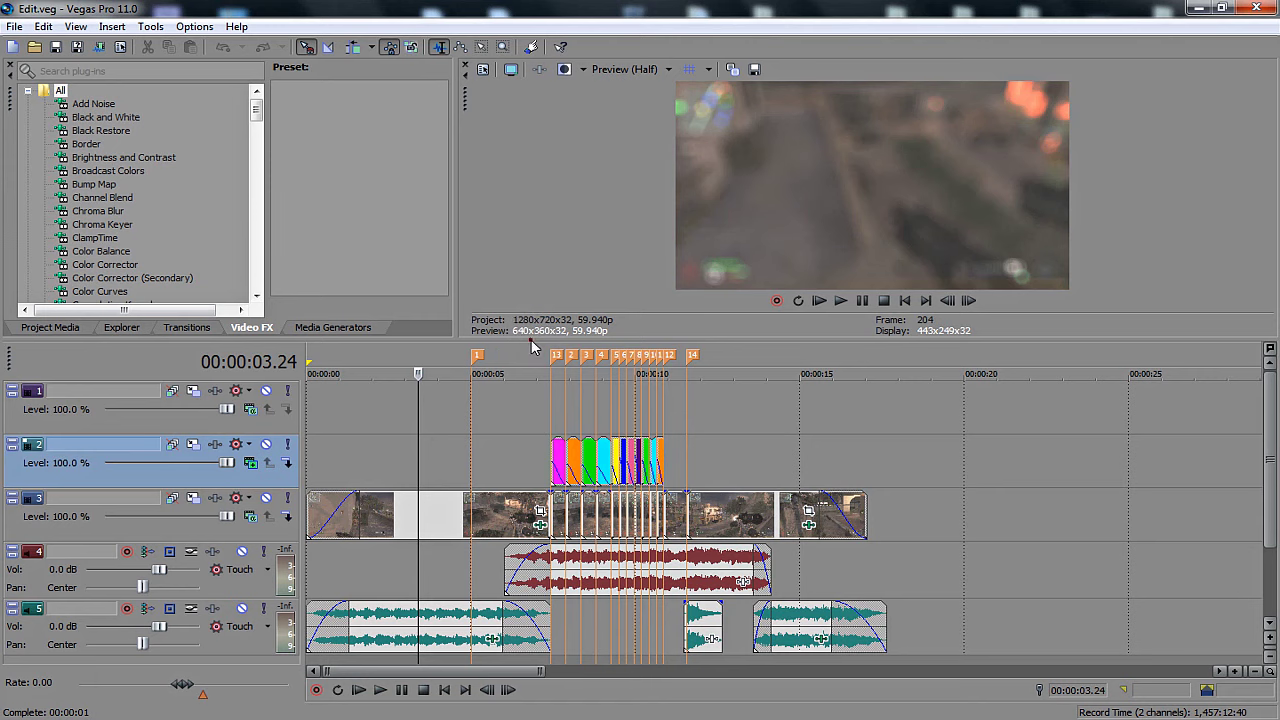
drag(525, 340, 580, 300)
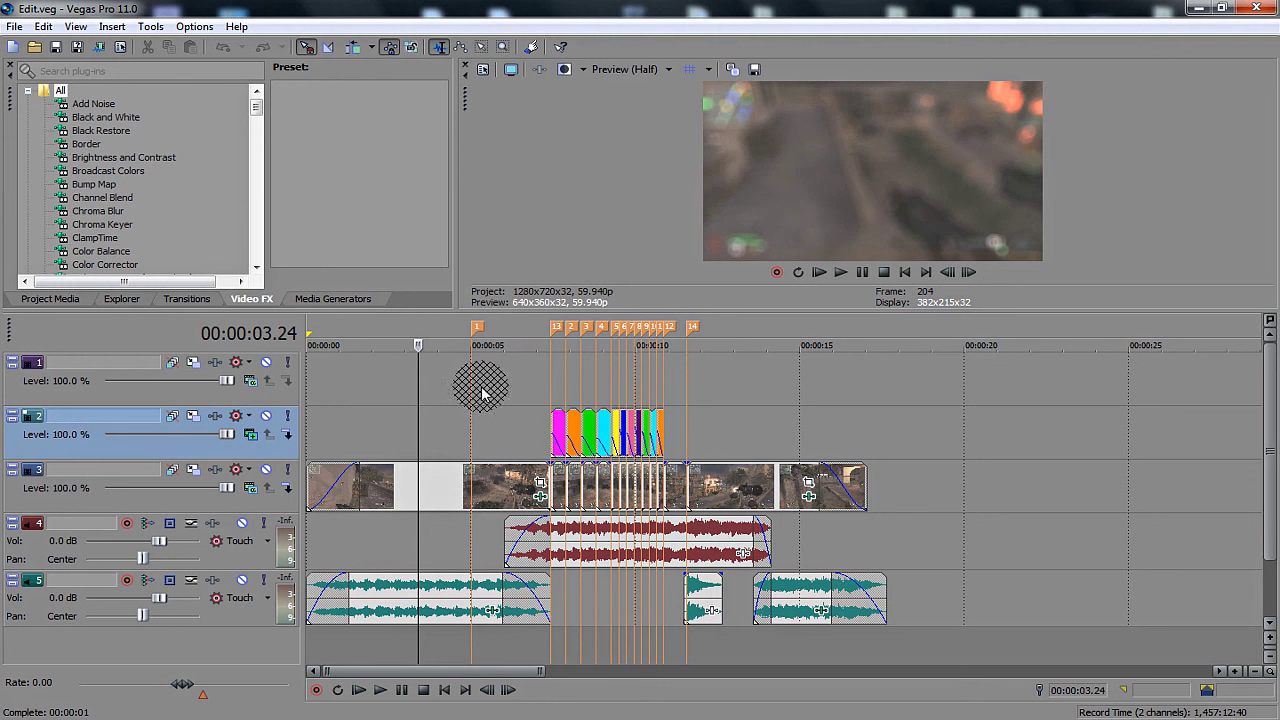
click(552, 390)
click(558, 390)
click(567, 382)
click(581, 378)
scroll(626, 368, down, 1)
scroll(632, 415, up, 5)
scroll(640, 463, down, 4)
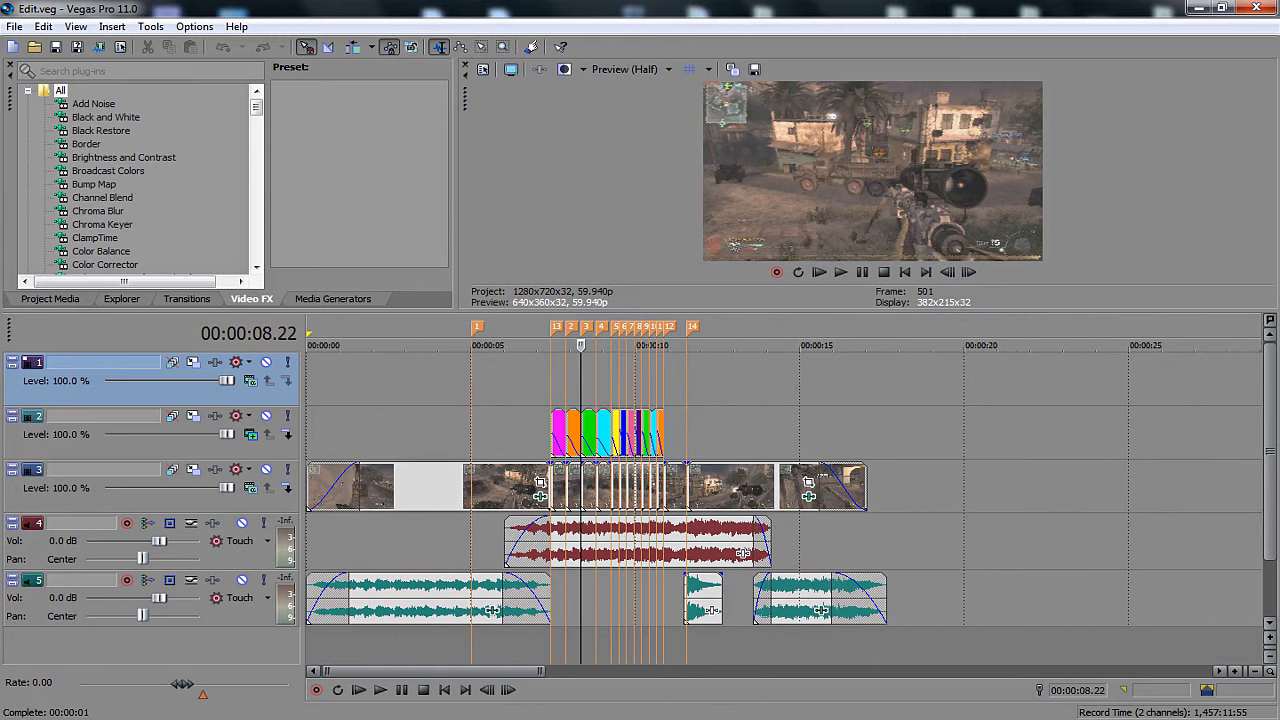
mouse_move(464, 718)
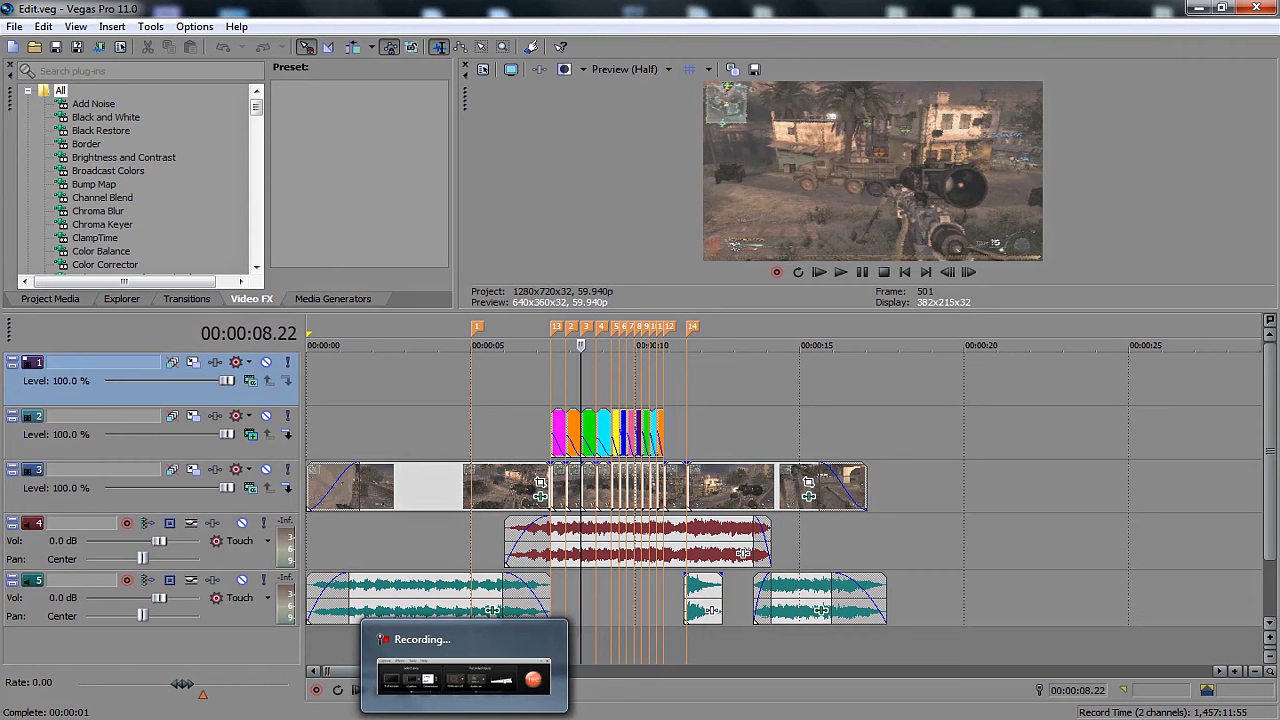
click(464, 718)
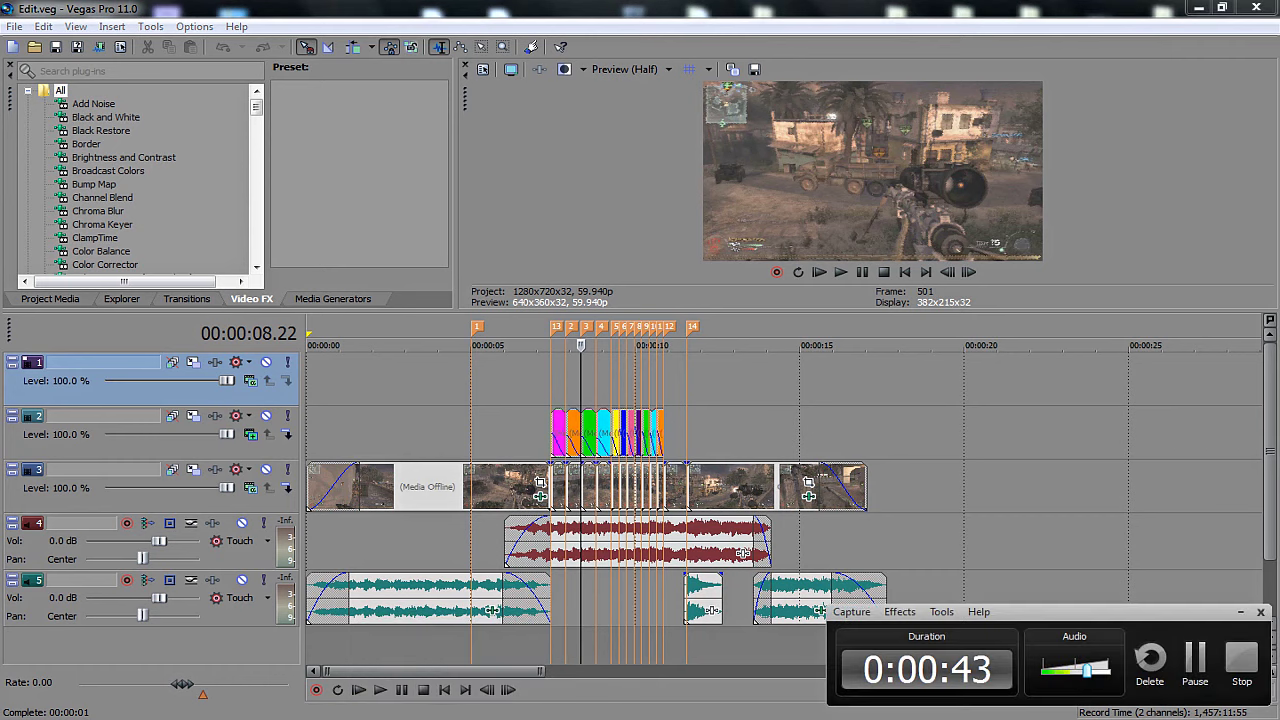
click(1242, 660)
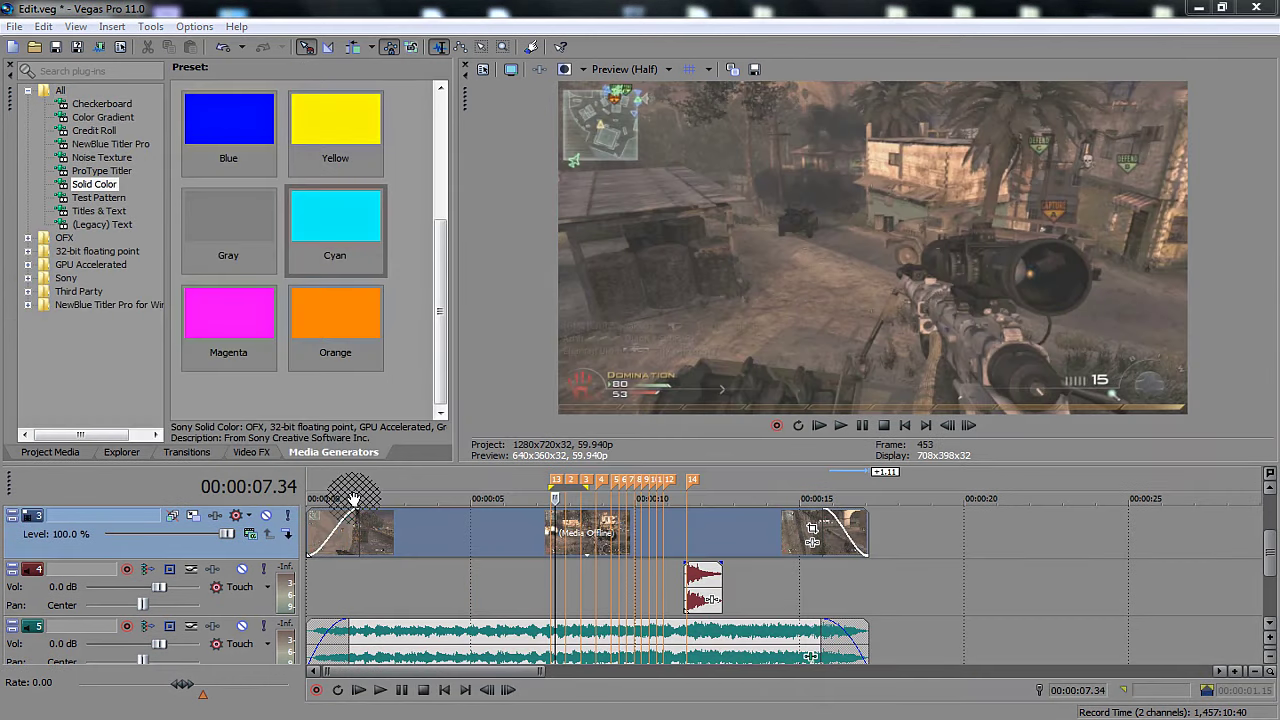
Step: Examine the unsplit gameplay clip, the gunshot sound and the beat markers from 13 through 14 on the timeline
click(432, 552)
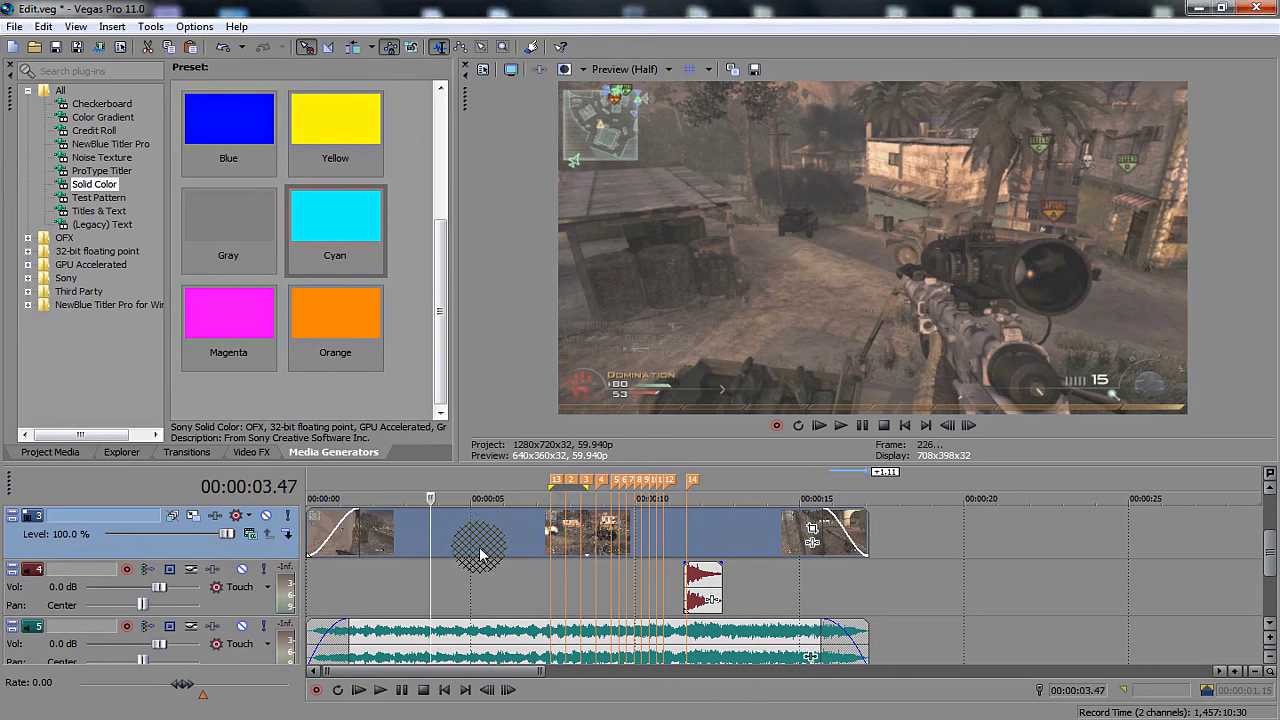
click(501, 548)
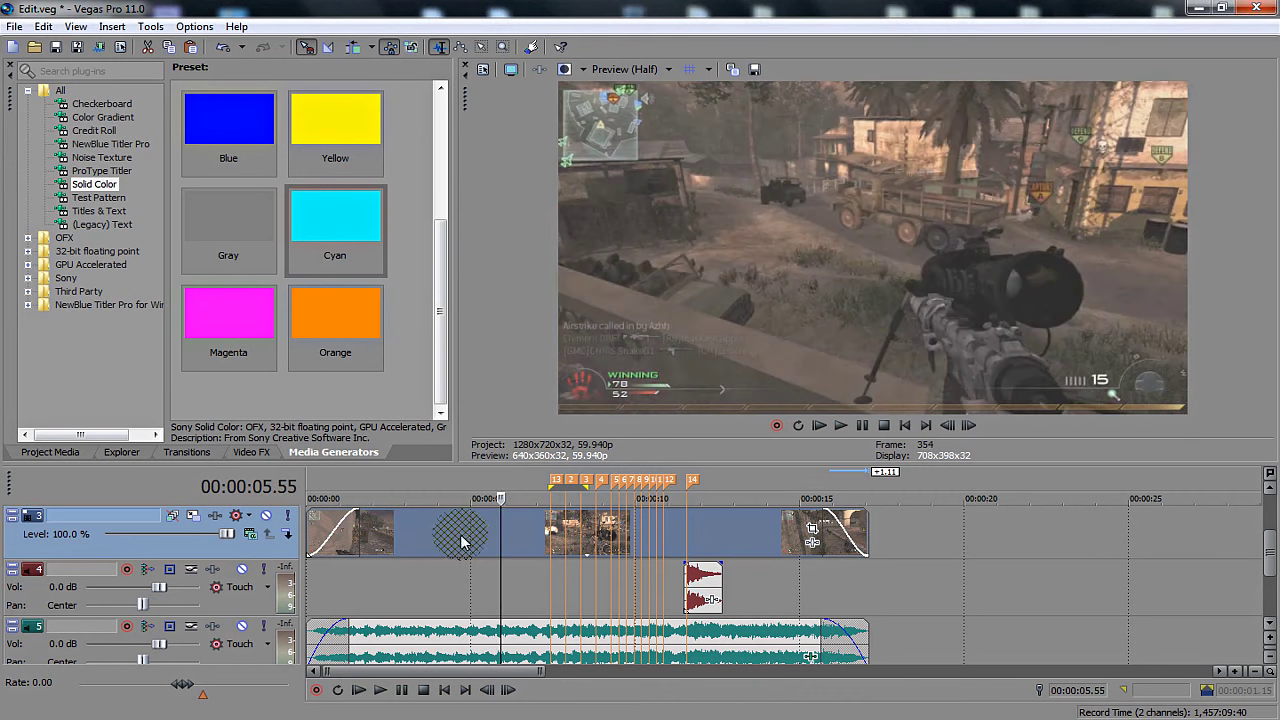
scroll(461, 539, up, 1)
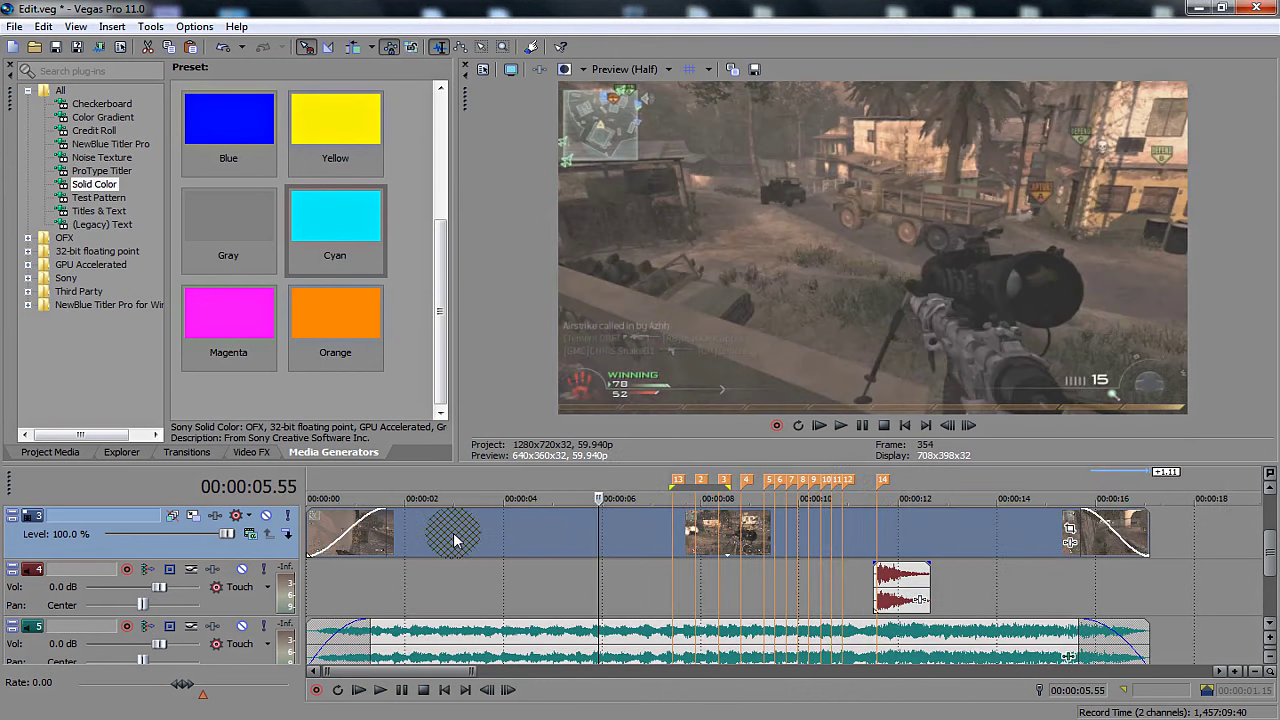
scroll(473, 522, down, 1)
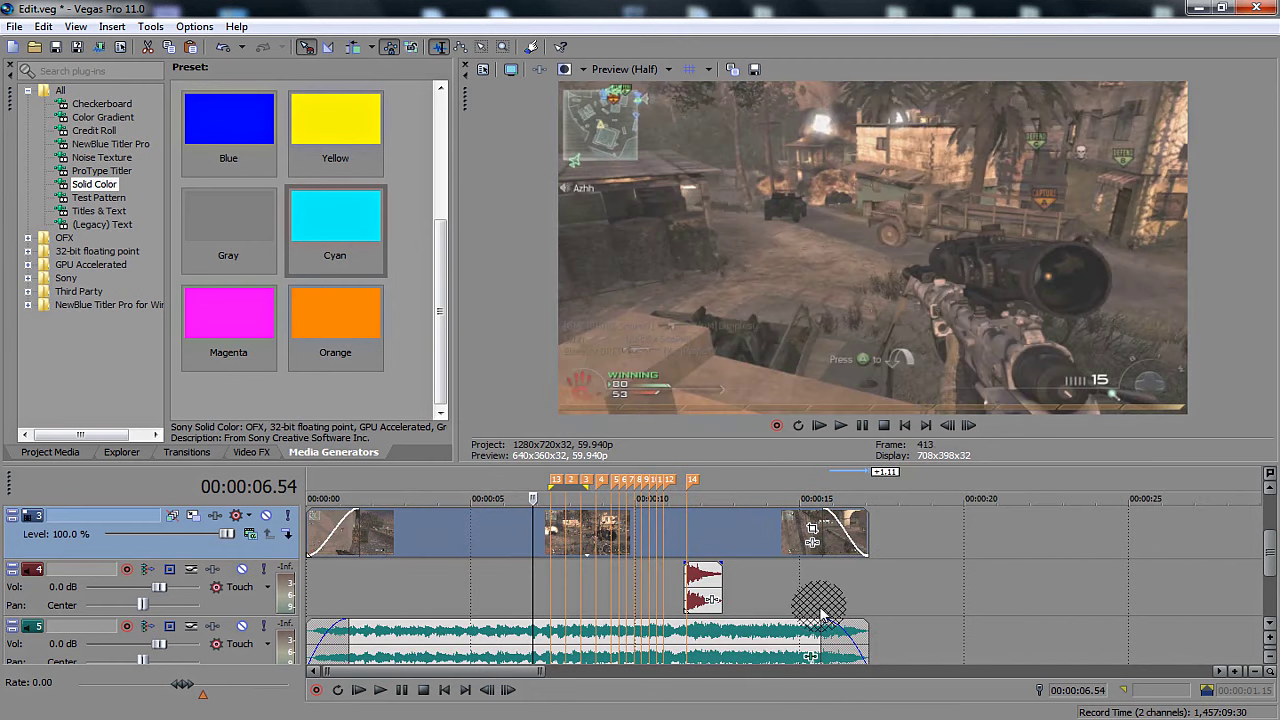
click(684, 583)
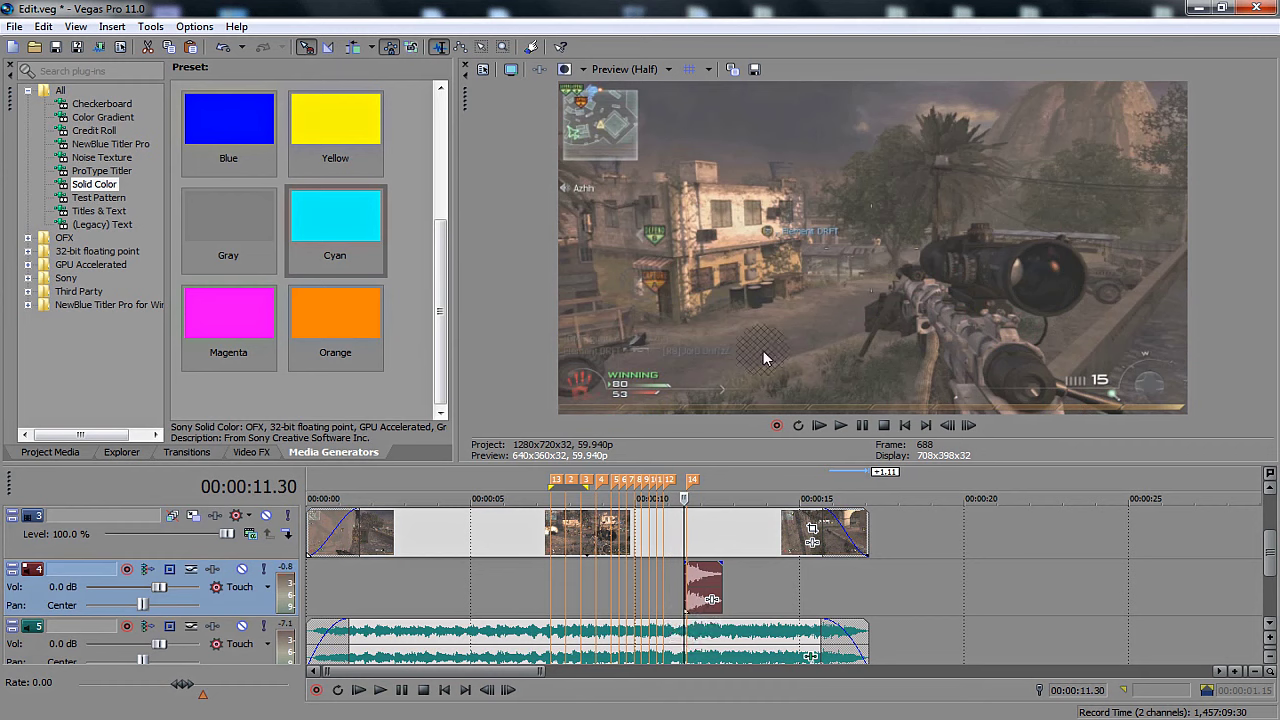
click(547, 522)
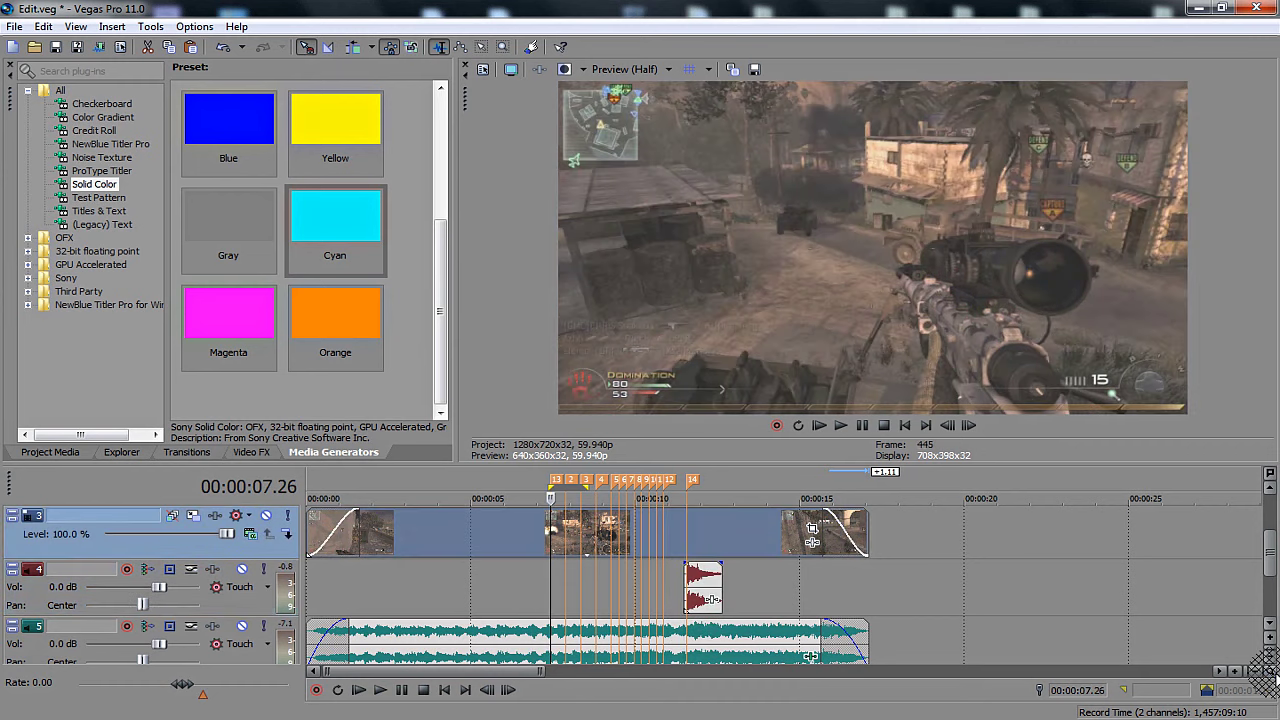
click(1235, 672)
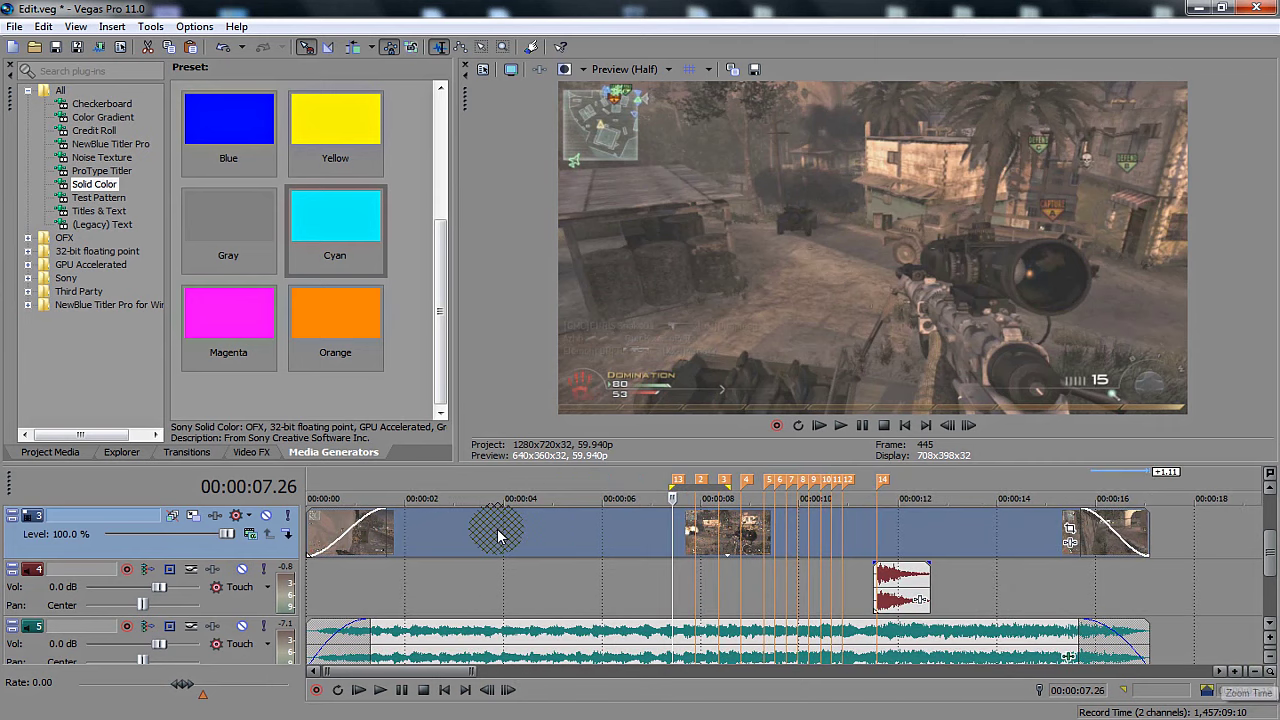
click(698, 523)
click(682, 520)
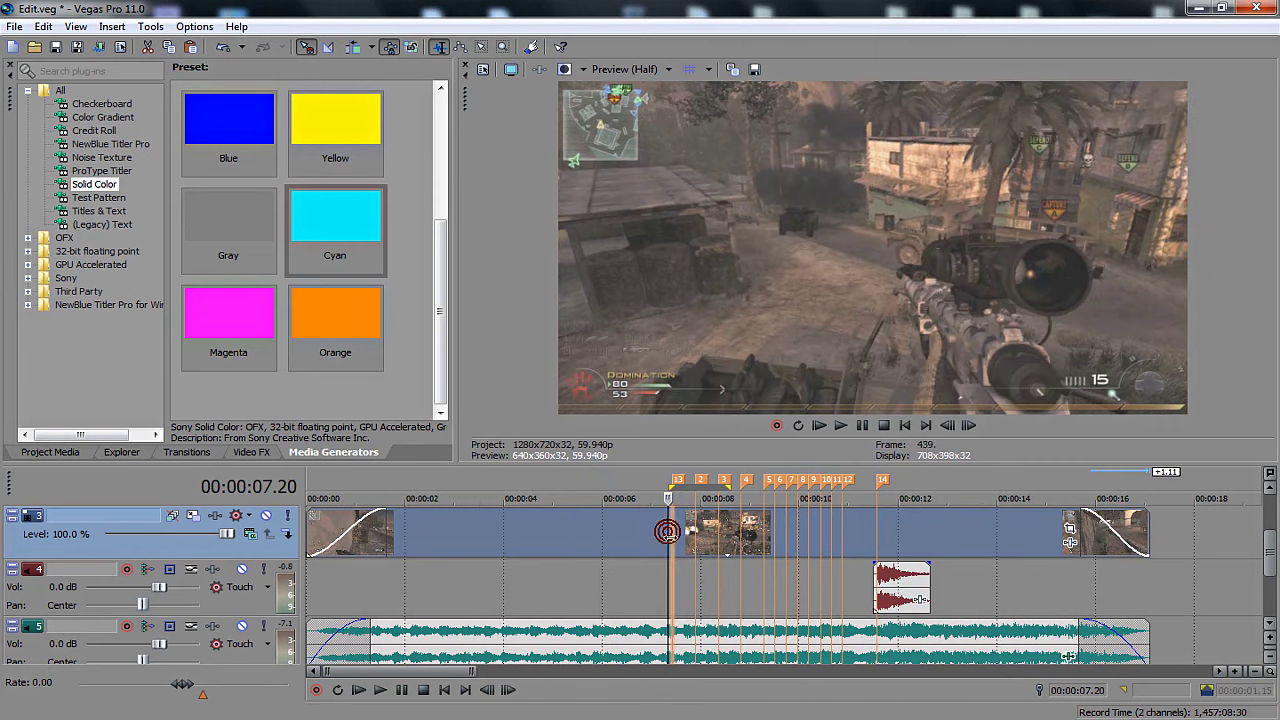
click(670, 537)
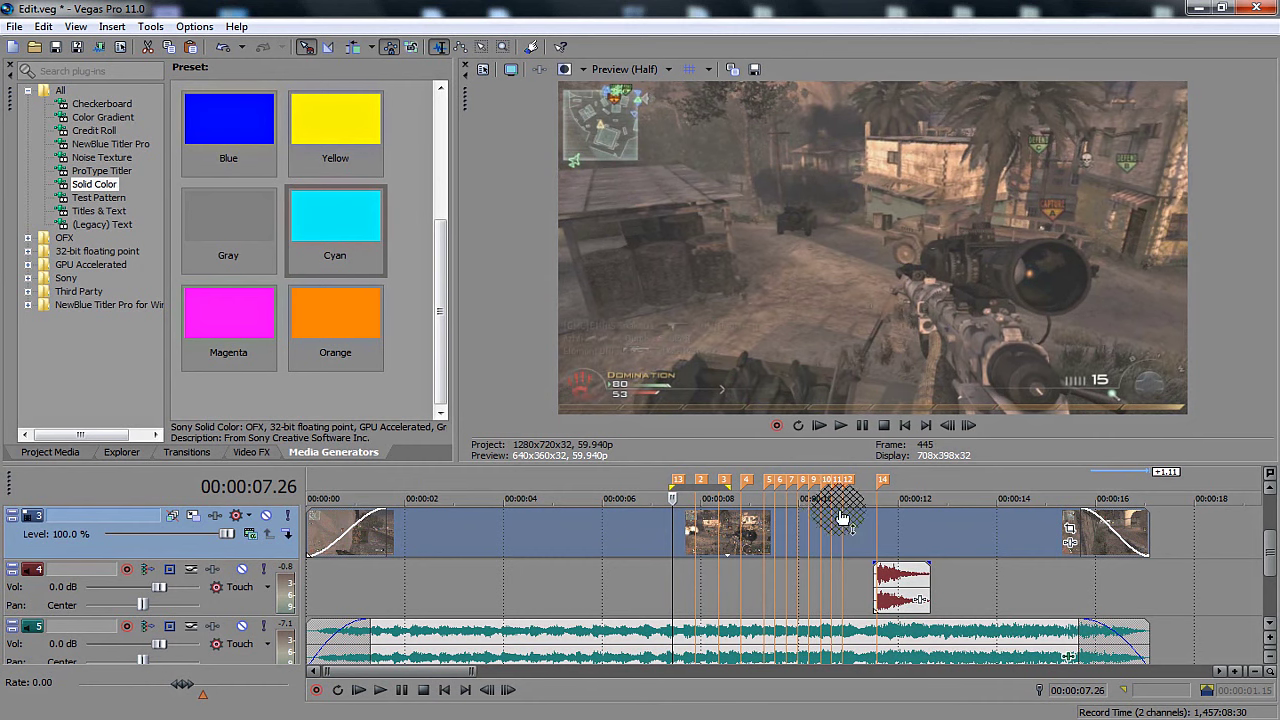
Step: Turn on Quantize to Frames and place the playhead on the gameplay clip at marker 13
key(Right)
click(194, 26)
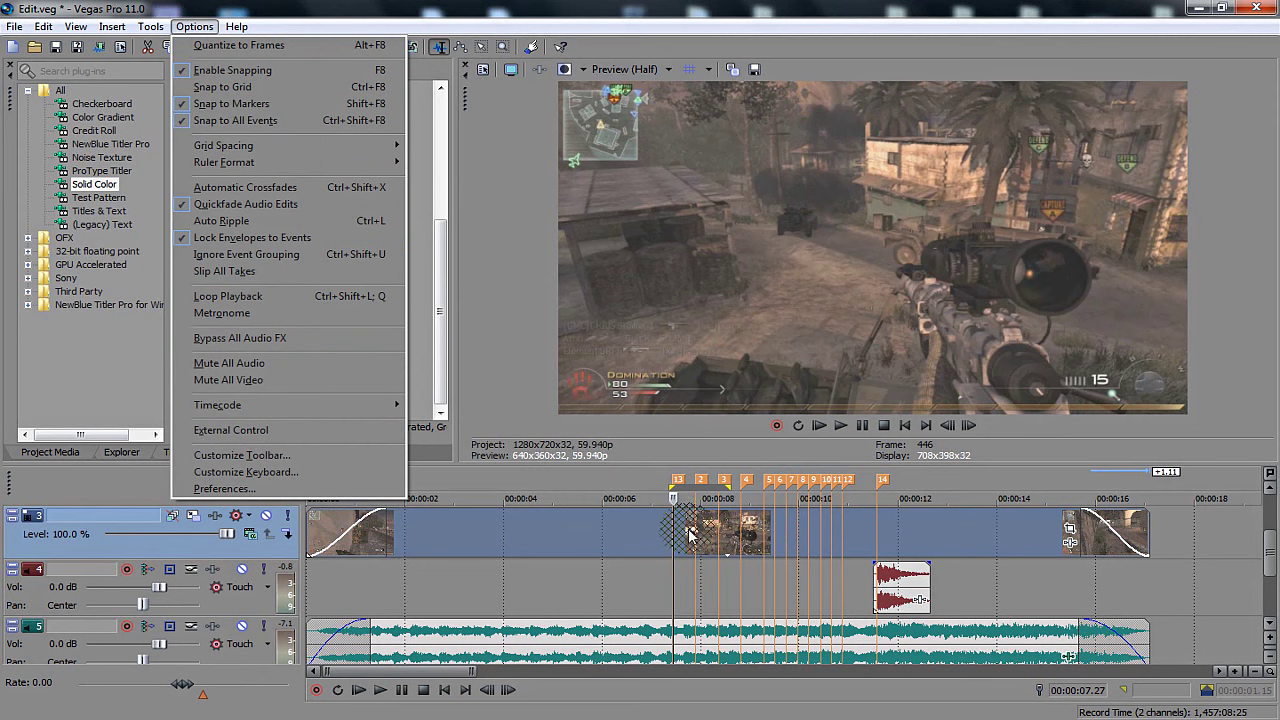
click(226, 45)
double_click(673, 540)
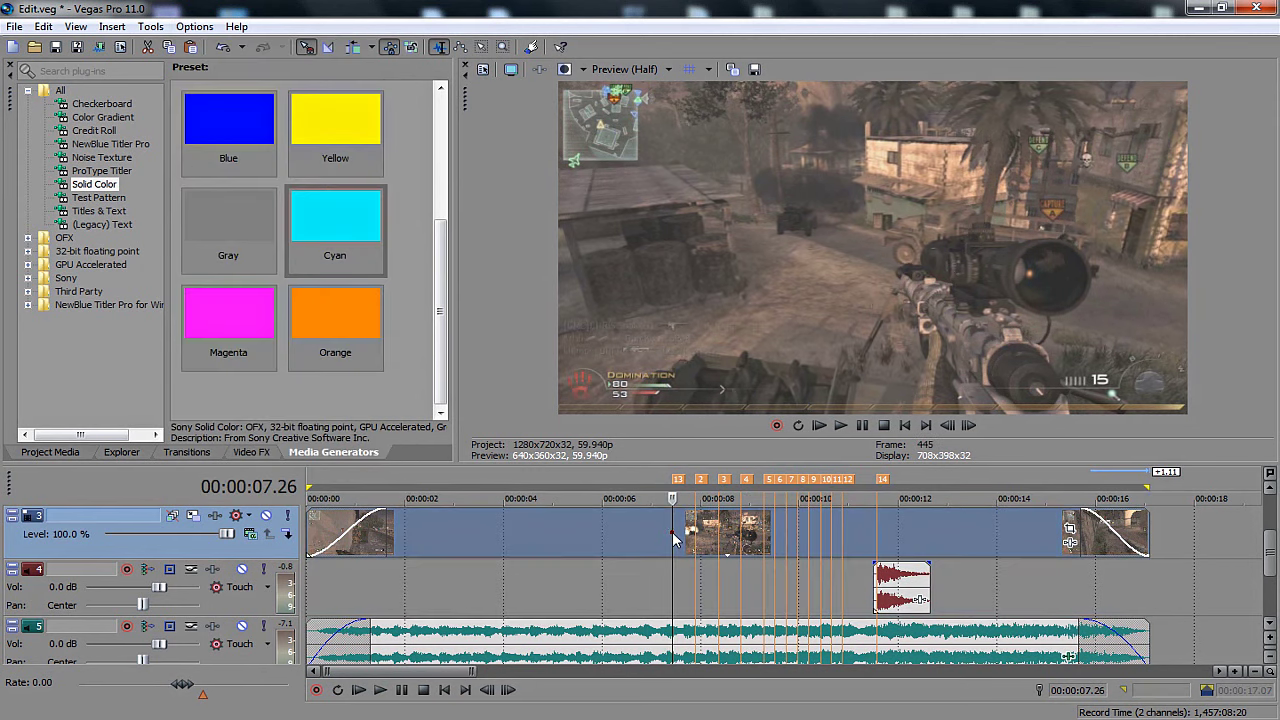
Step: Split the gameplay video clip at markers 13, 2, 3 and 4
click(1237, 675)
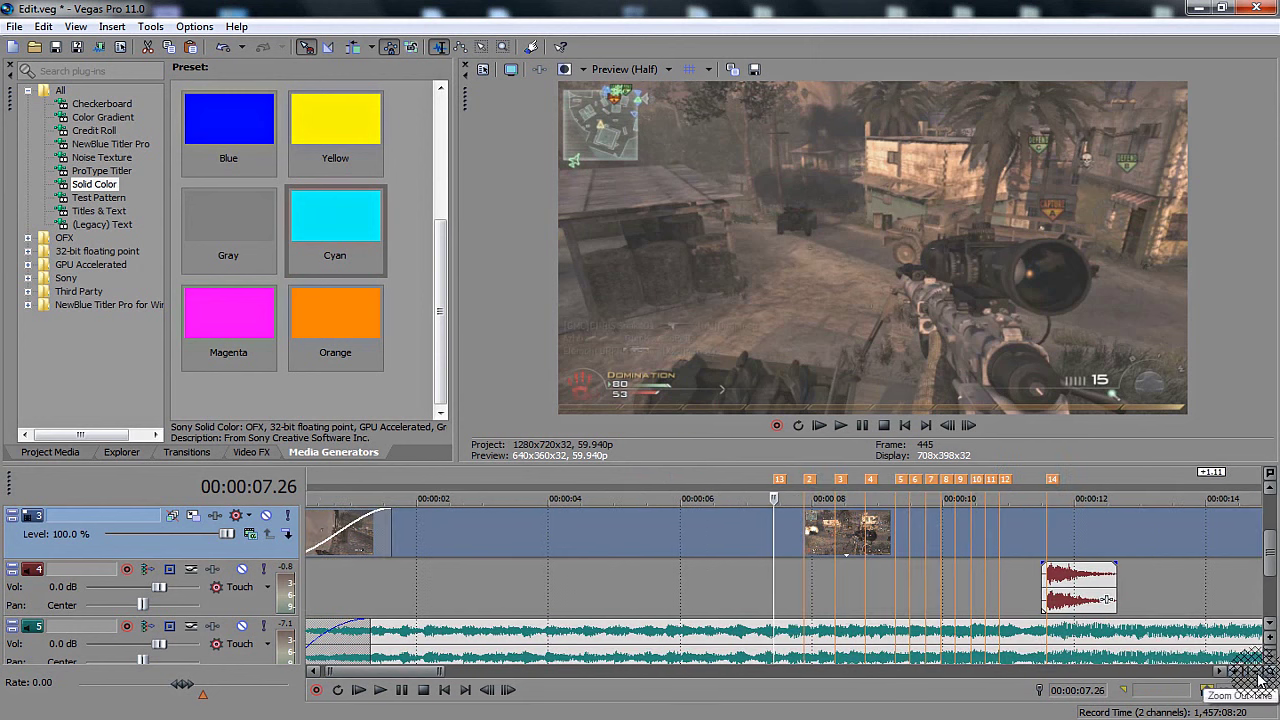
click(1254, 673)
key(Right)
click(878, 535)
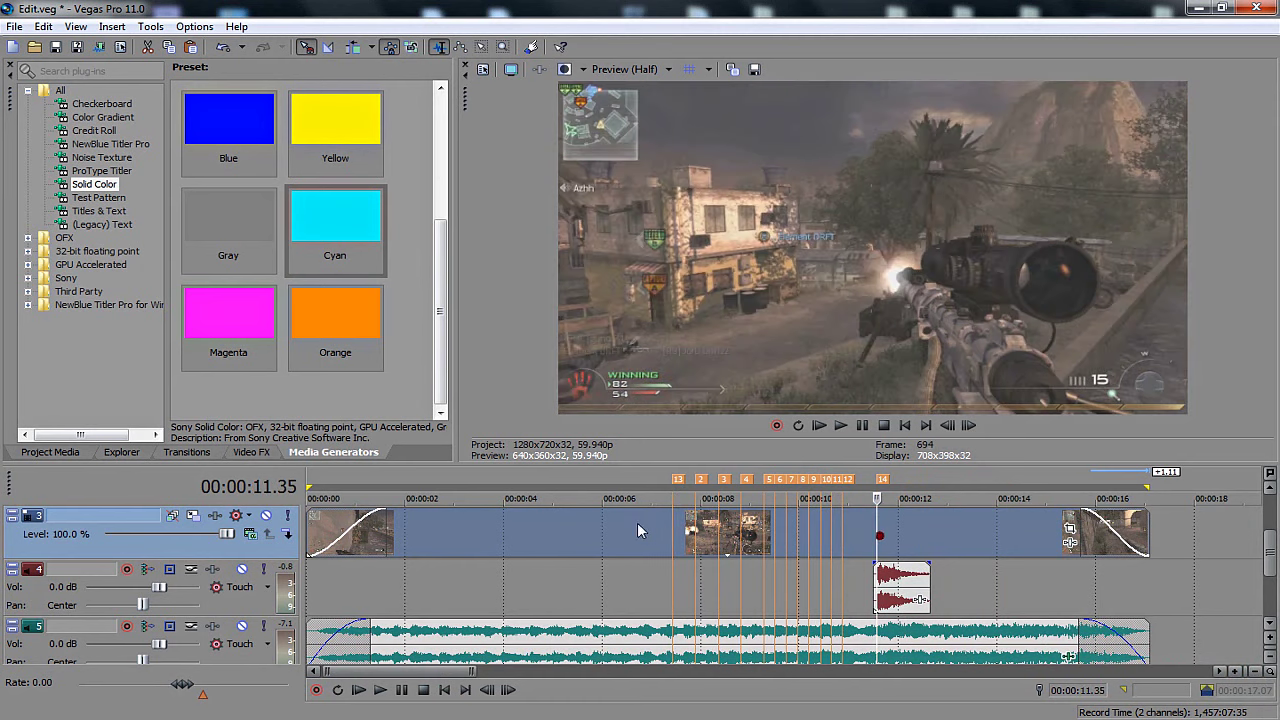
click(668, 540)
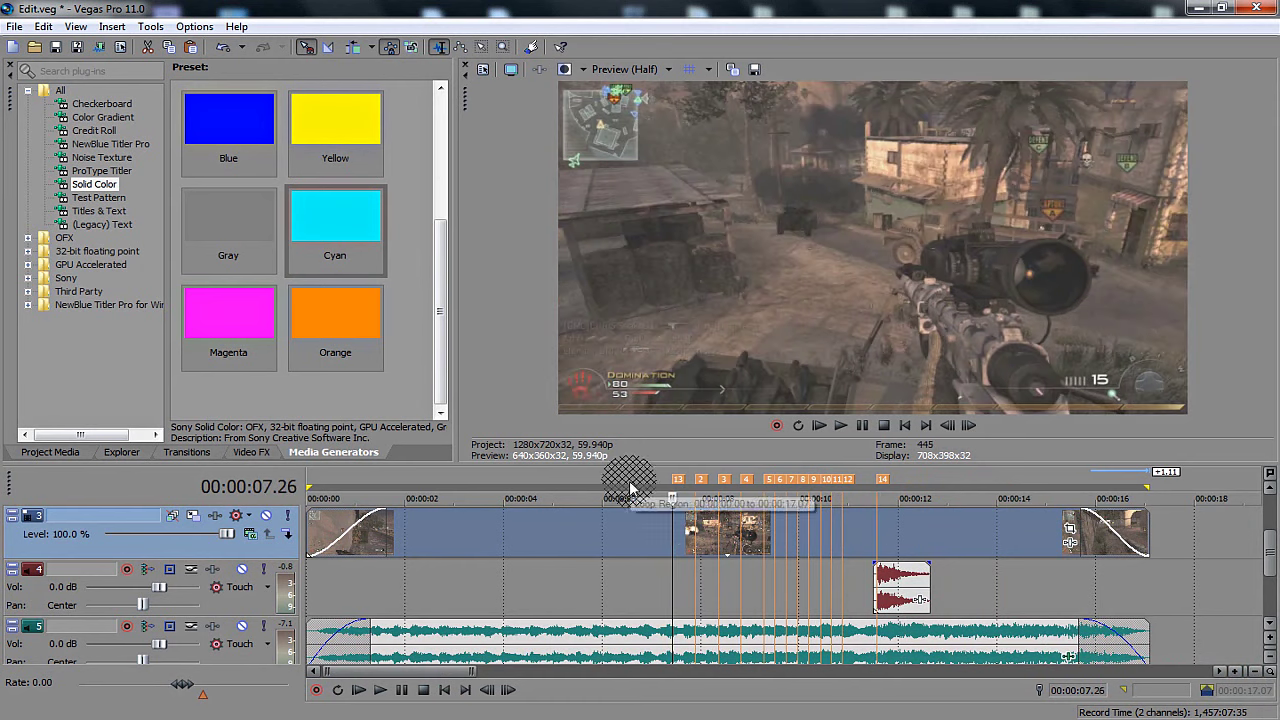
key(s)
click(697, 538)
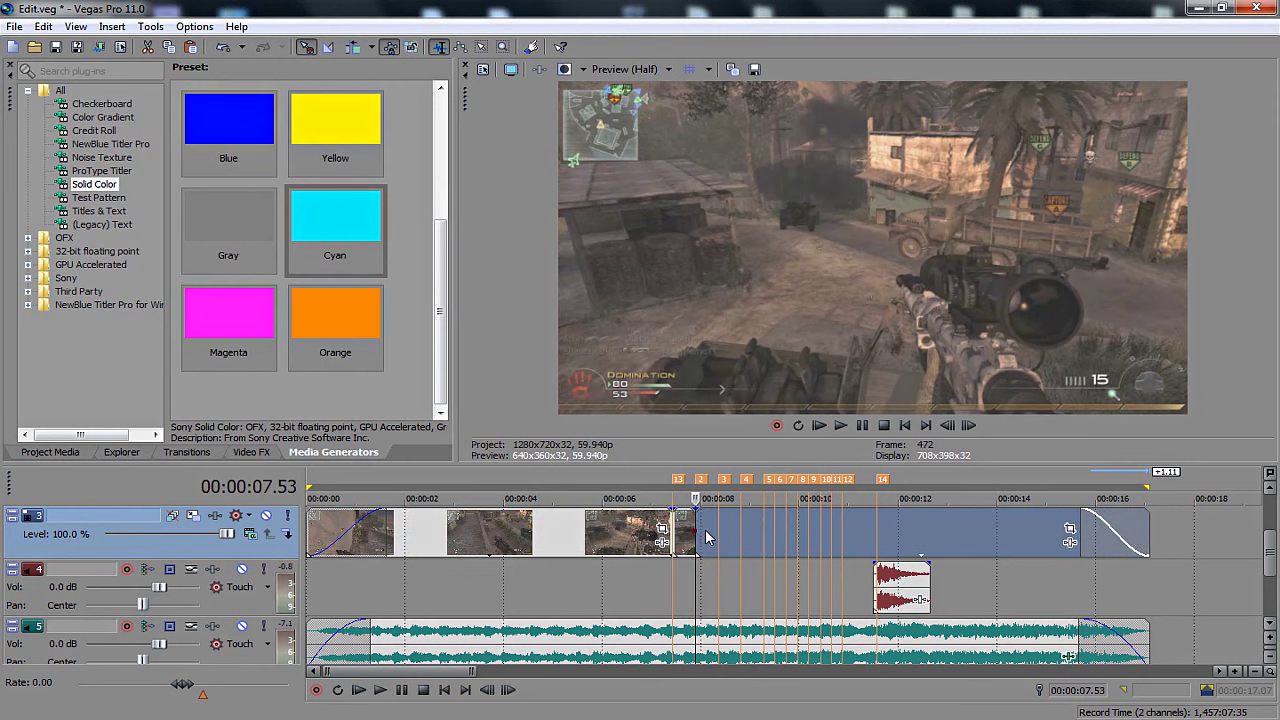
click(718, 532)
key(s)
click(741, 534)
key(s)
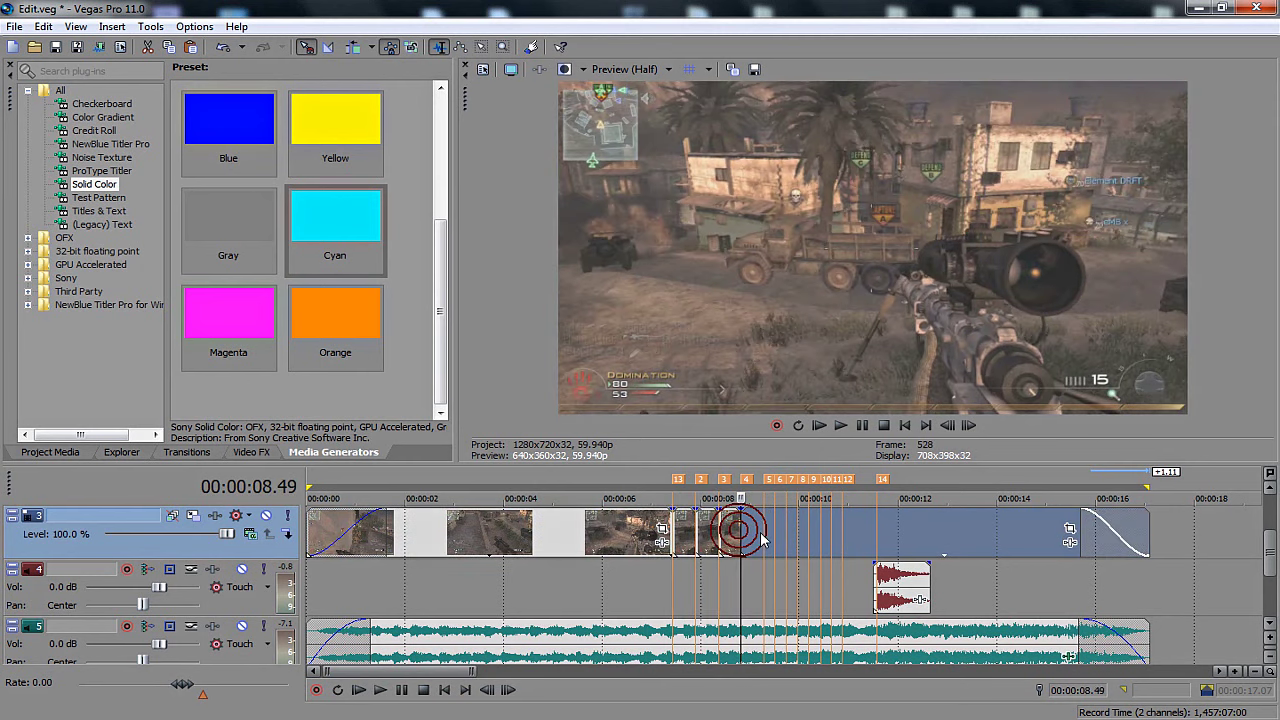
Step: Split the remaining gameplay video at each marker from 5 through 12
click(764, 535)
key(s)
click(781, 536)
key(s)
click(786, 537)
key(s)
click(798, 540)
key(s)
click(808, 541)
key(s)
click(824, 544)
key(s)
click(840, 548)
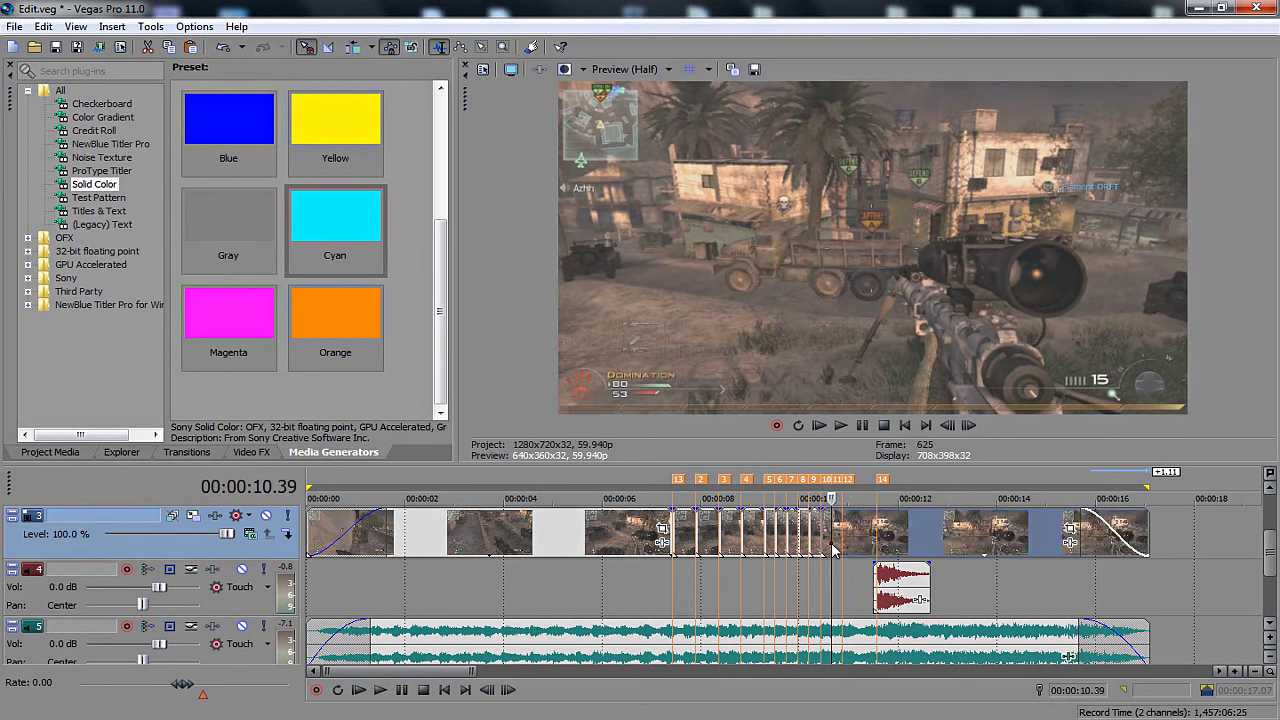
key(s)
click(842, 548)
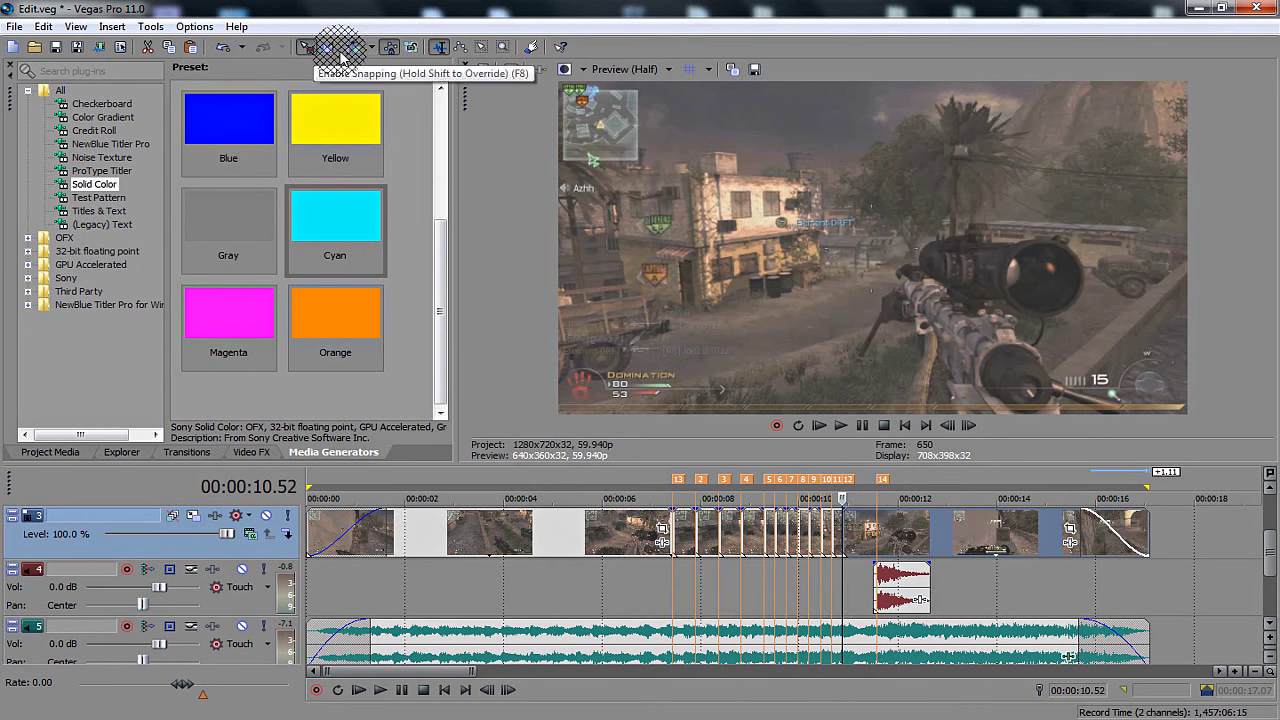
Step: Place the playhead at marker 13 and briefly play the split video from there
click(305, 50)
click(718, 540)
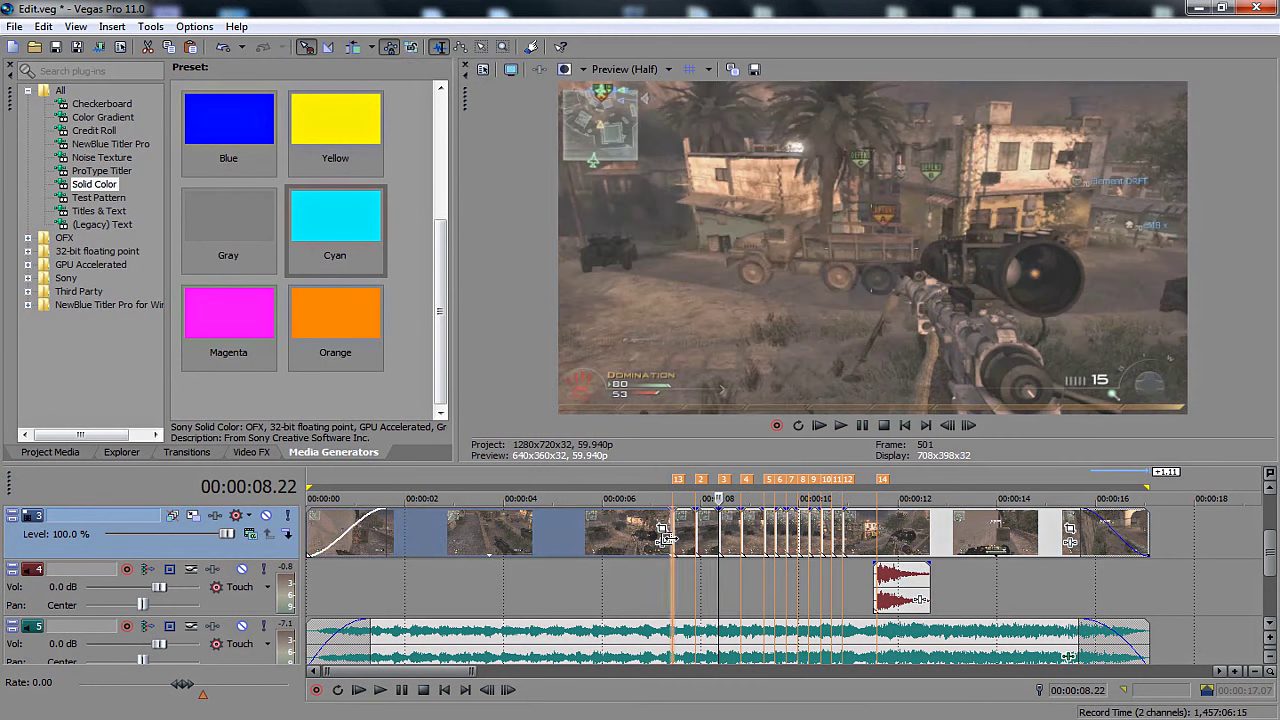
click(665, 540)
key(space)
key(space)
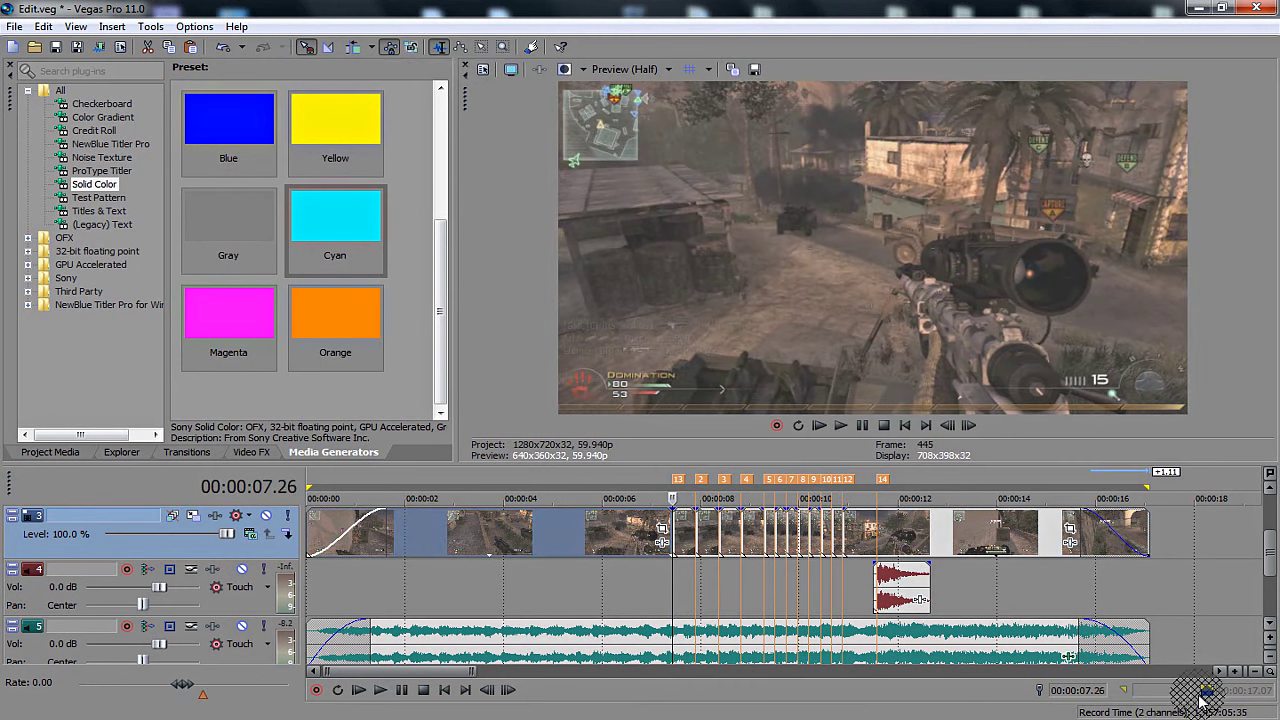
Step: Apply the ColorFlash preset of the Brightness and Contrast video effect to the segment between markers 13 and 2
click(1236, 672)
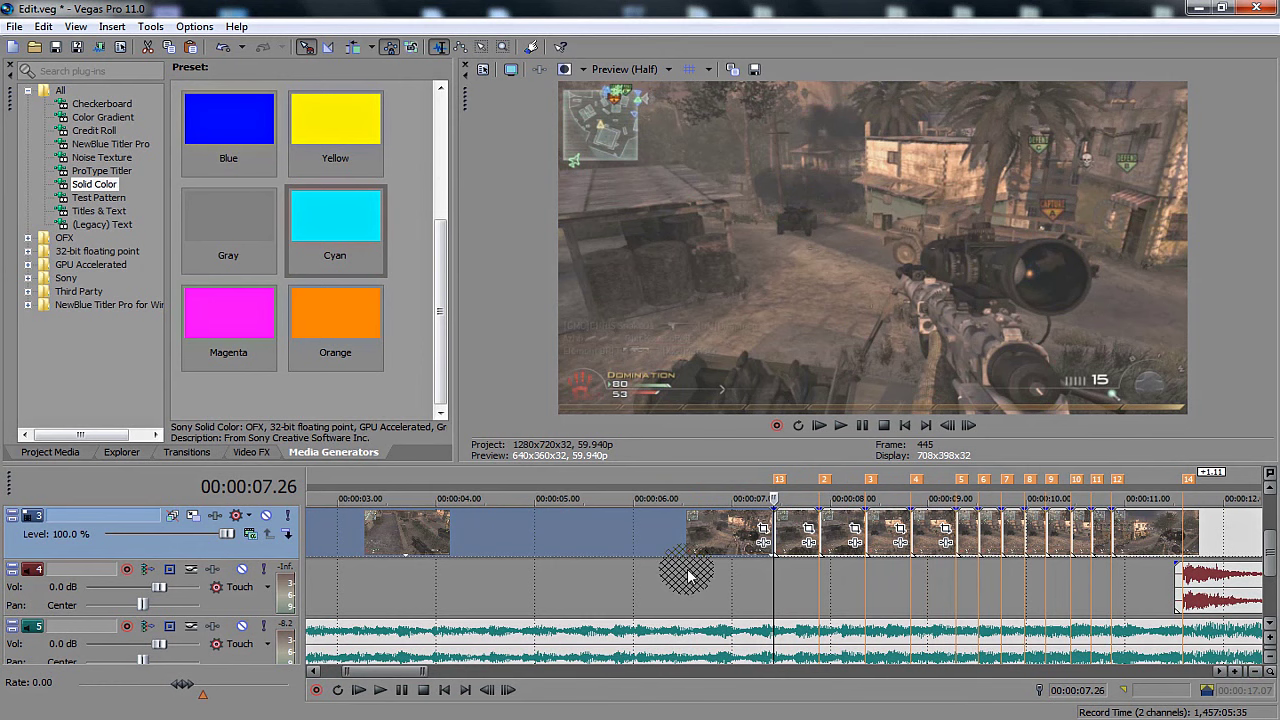
drag(703, 543, 808, 555)
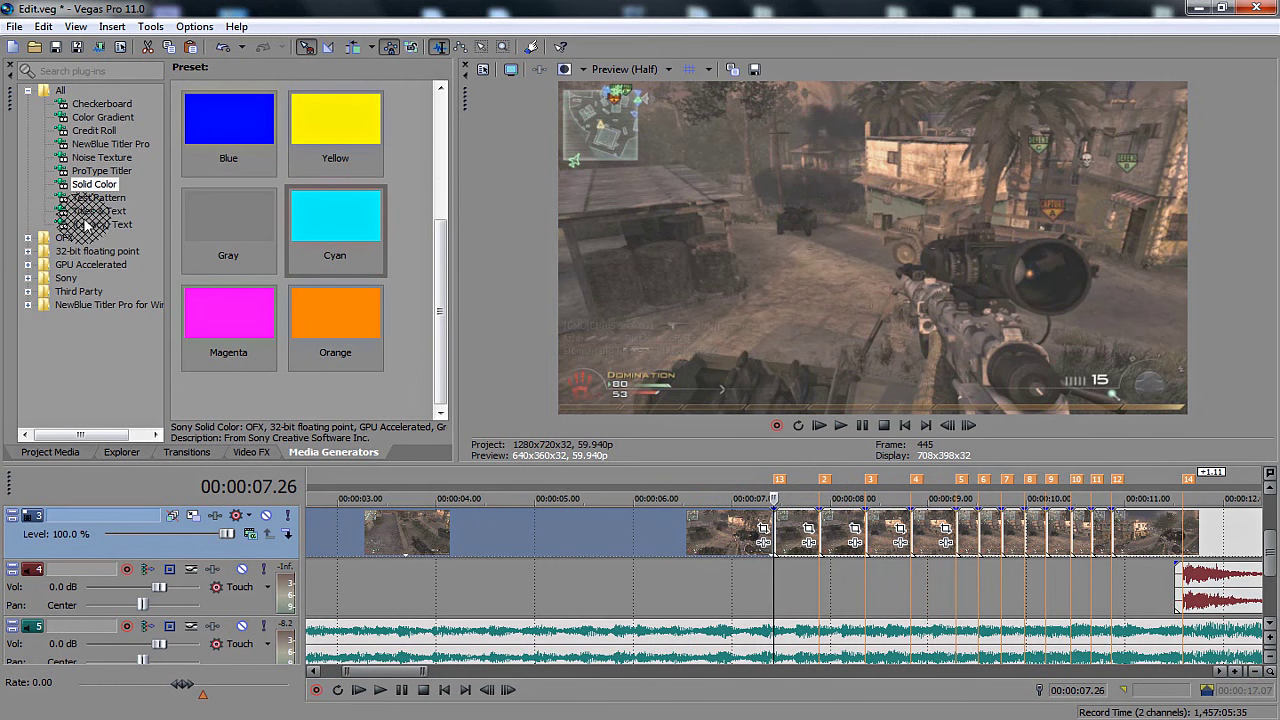
click(241, 455)
mouse_move(254, 137)
mouse_down()
mouse_move(270, 178)
mouse_move(237, 137)
mouse_up()
scroll(255, 148, up, 5)
click(162, 156)
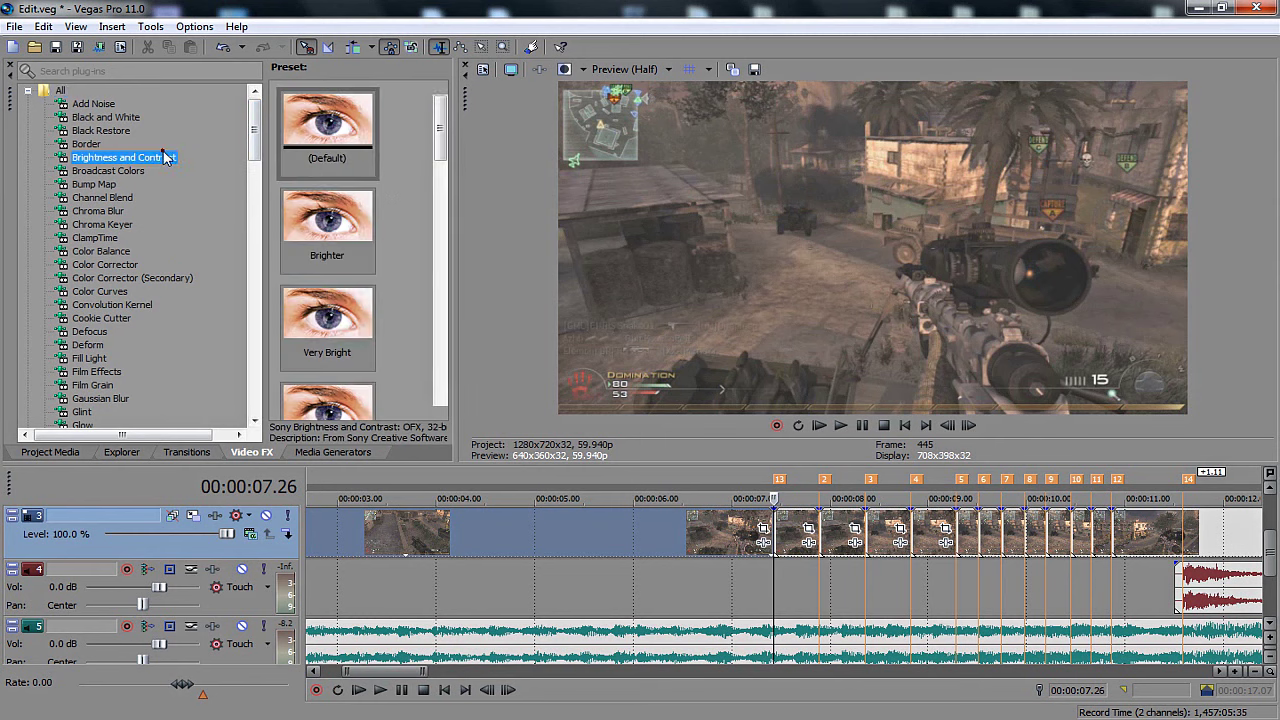
drag(441, 140, 438, 400)
drag(349, 262, 793, 533)
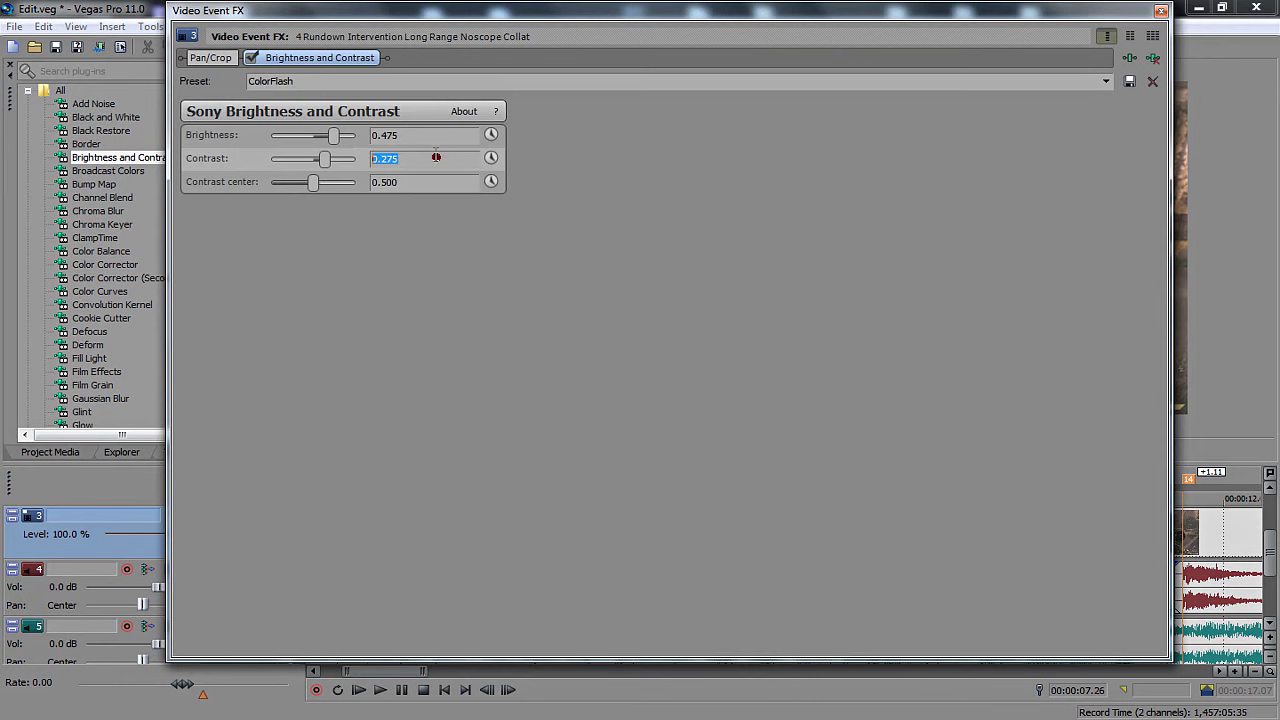
Step: Animate Brightness and Contrast on the segment, setting both to 0 at 00:00:00.27, and close the effect settings
click(491, 160)
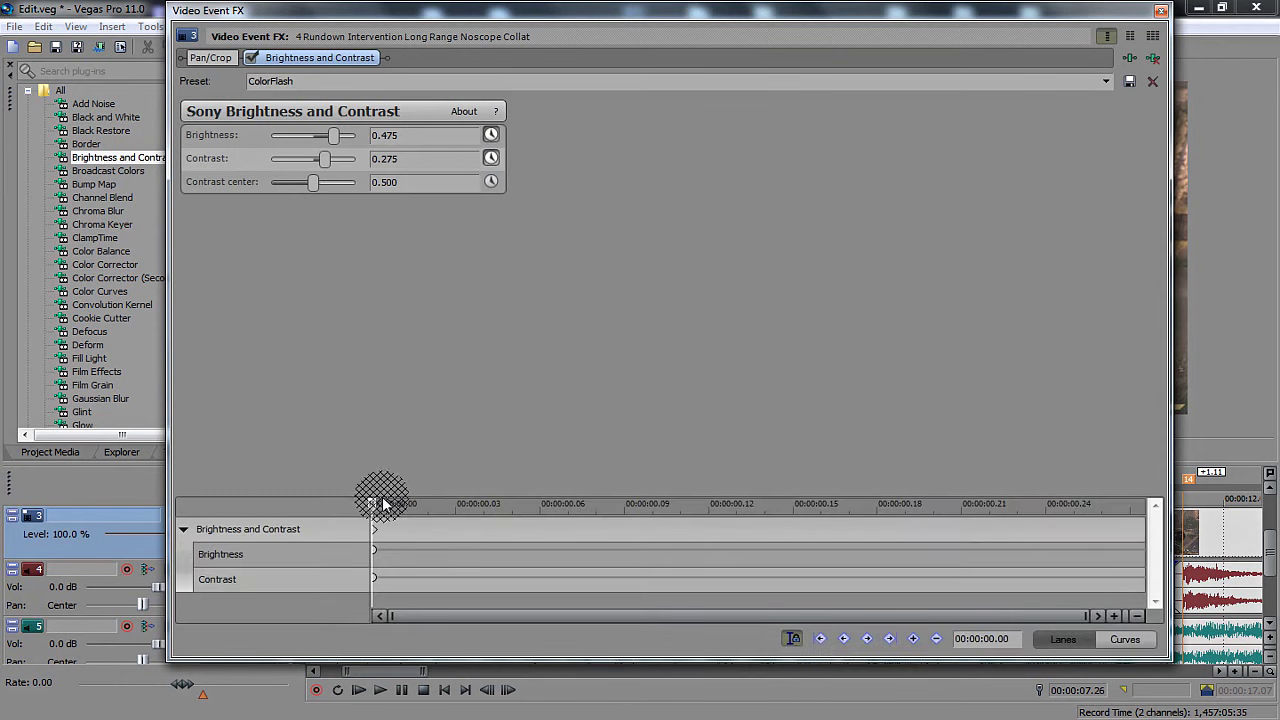
drag(372, 505, 1150, 520)
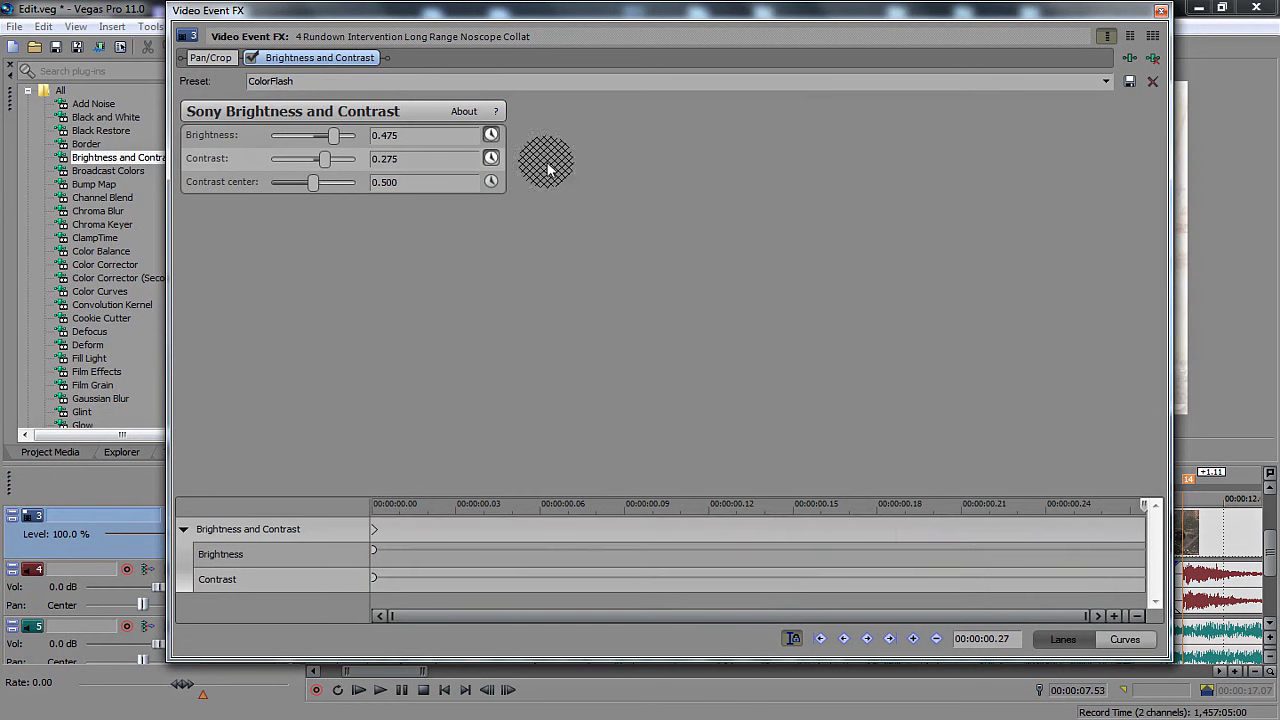
text(0)
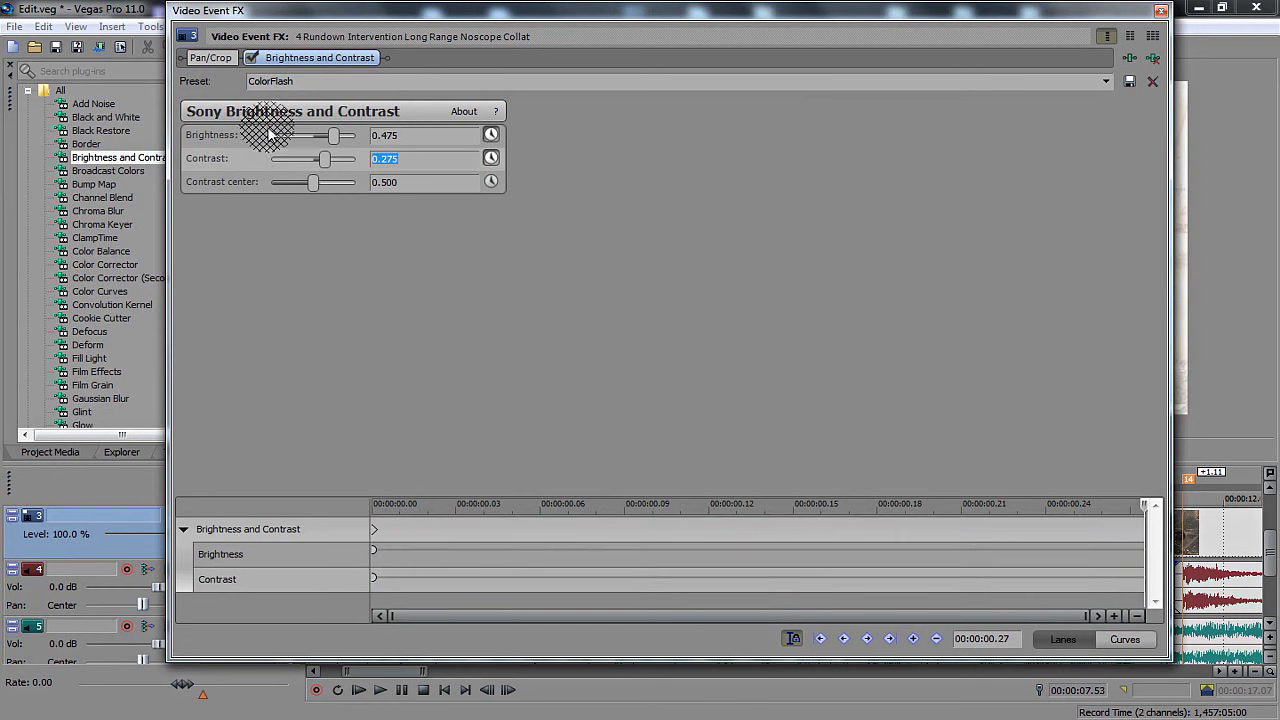
click(425, 135)
text(0)
click(418, 182)
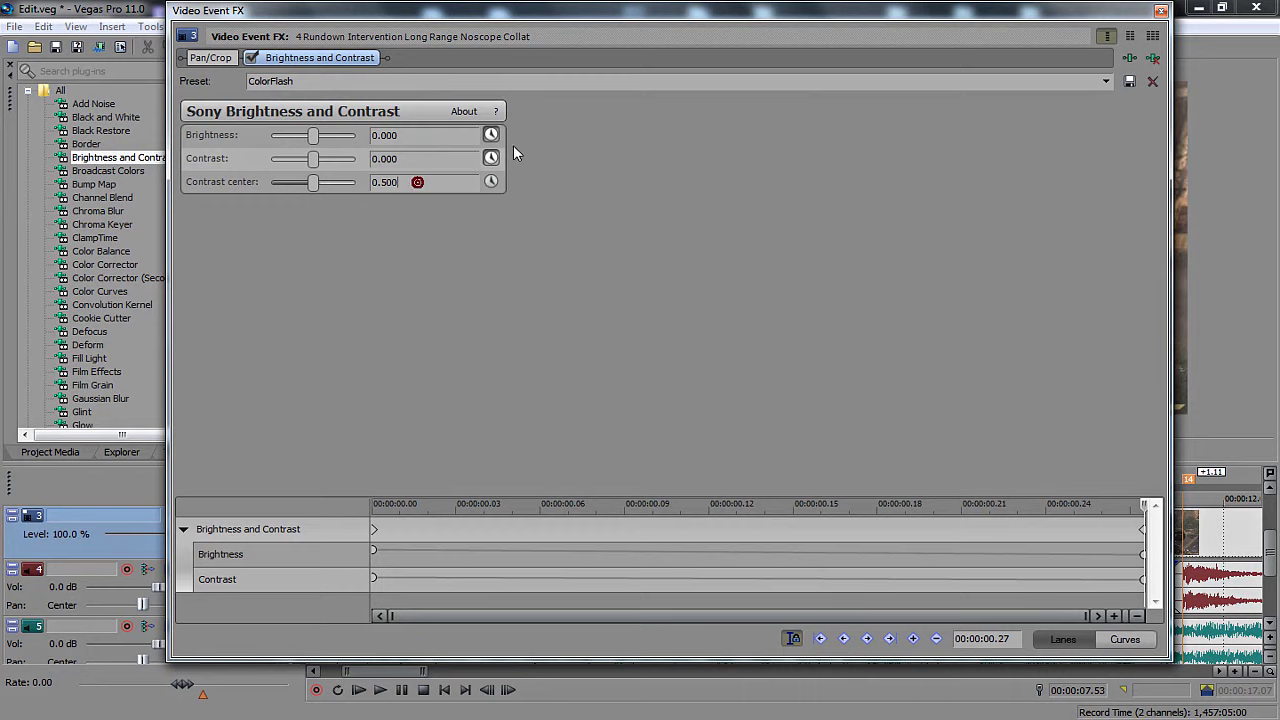
drag(650, 14, 717, 137)
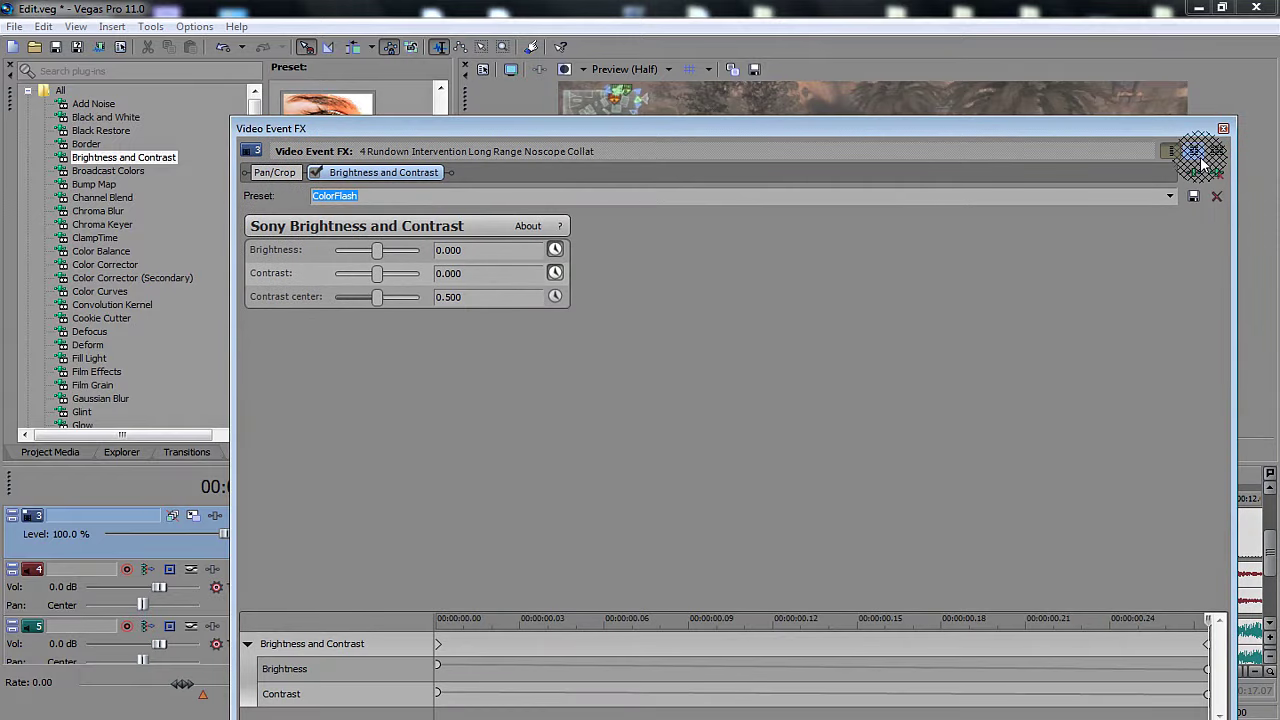
click(1223, 129)
click(796, 525)
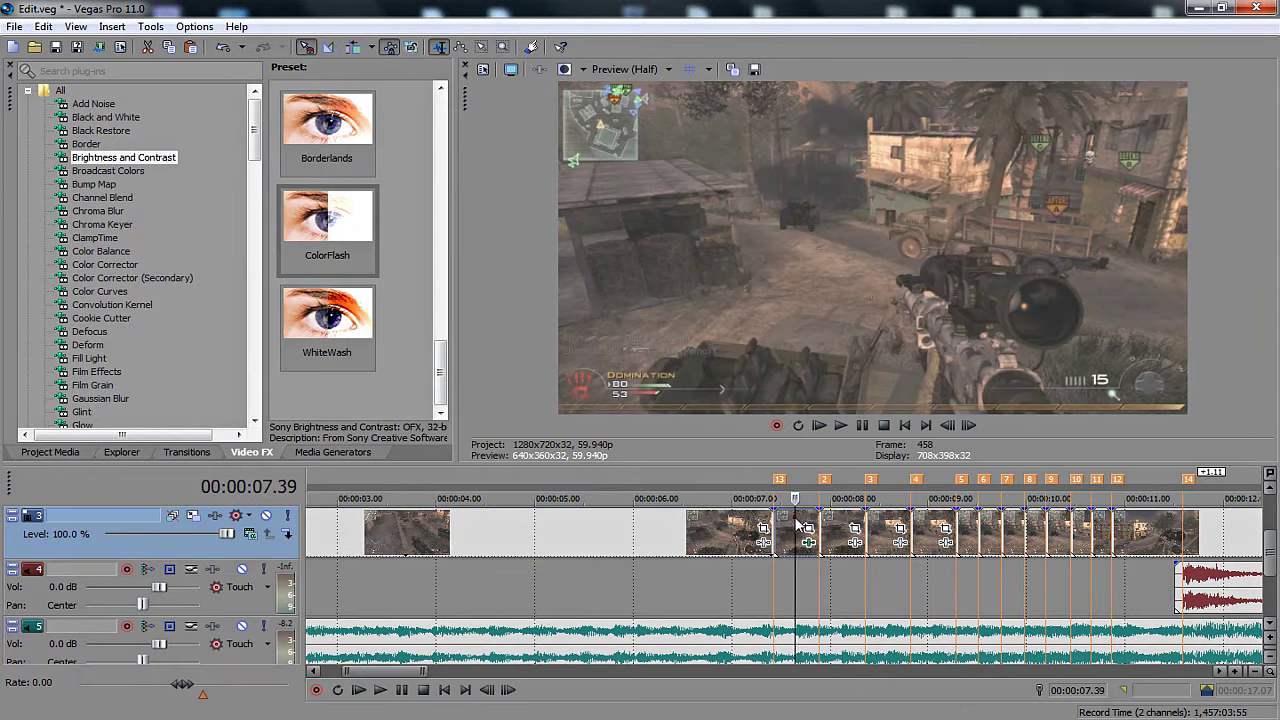
Step: Apply the ColorFlash preset of the Radial Blur video effect to the segment between markers 13 and 2
drag(254, 112, 252, 302)
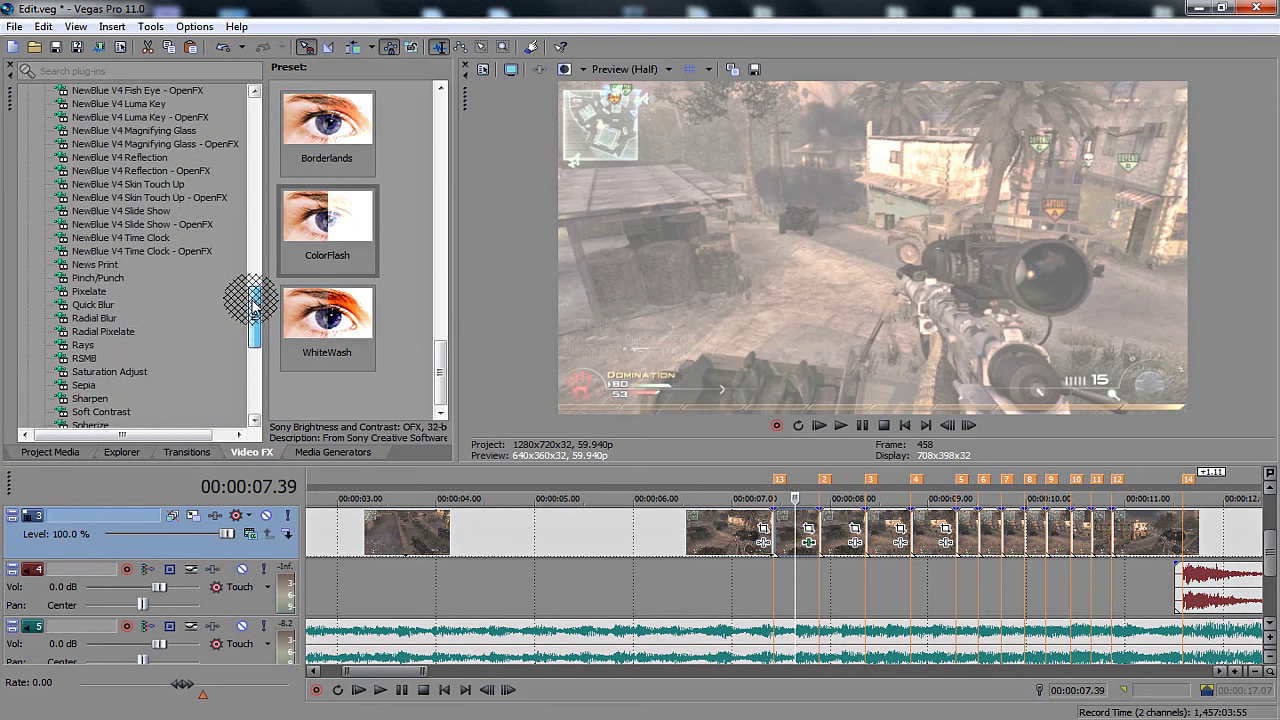
click(94, 318)
drag(438, 162, 410, 402)
drag(327, 320, 785, 527)
click(453, 298)
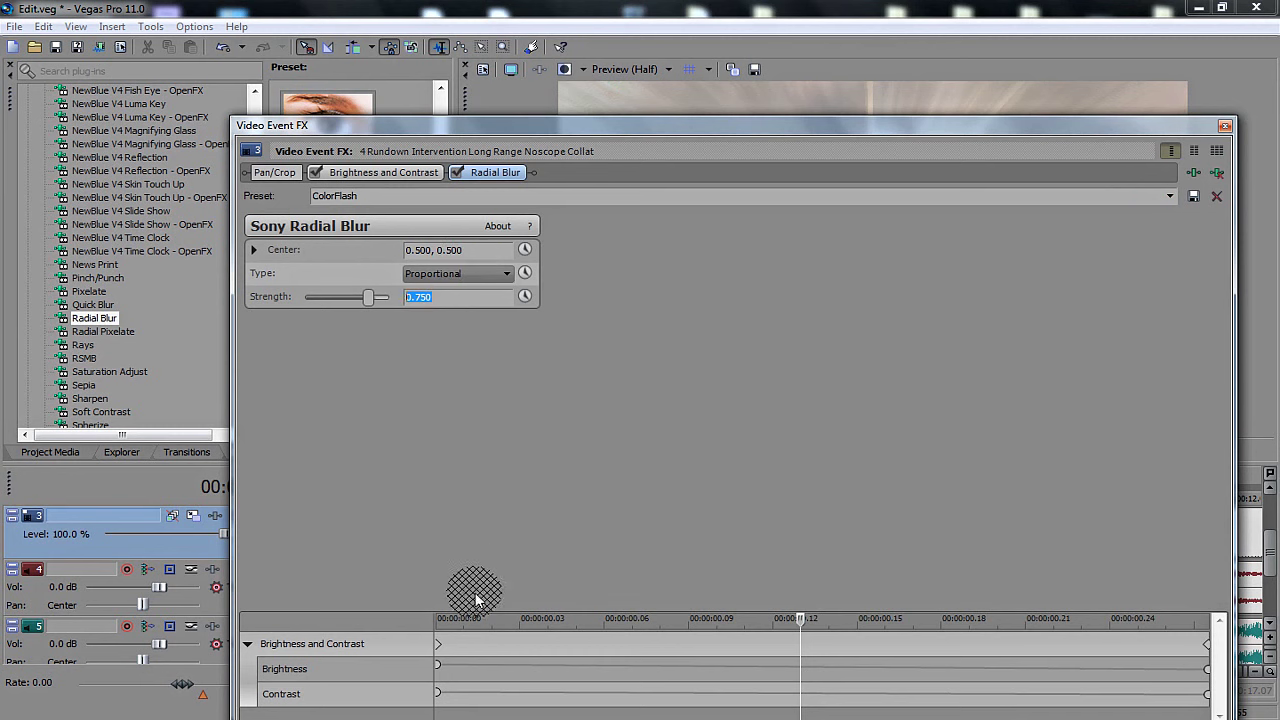
Step: Review the Brightness and Contrast values at the segment's start and end, and close the effect settings
click(438, 647)
drag(583, 293, 562, 270)
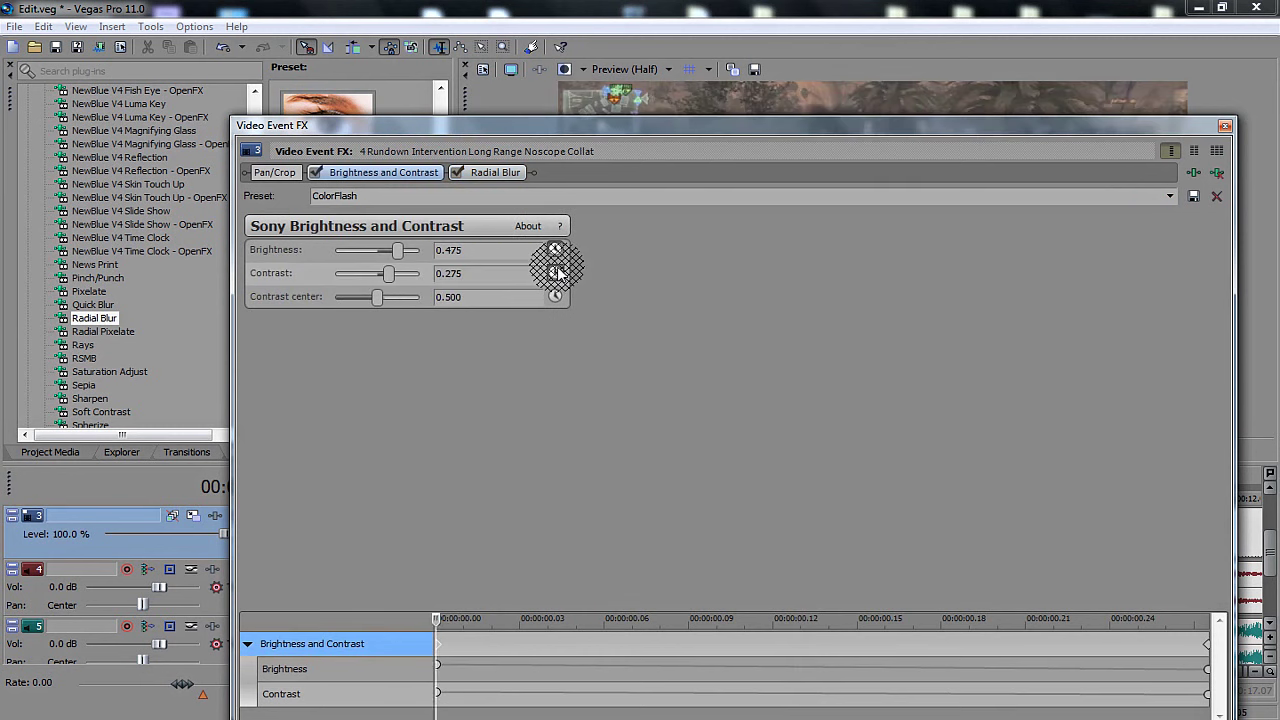
drag(435, 618, 1248, 660)
drag(478, 277, 423, 270)
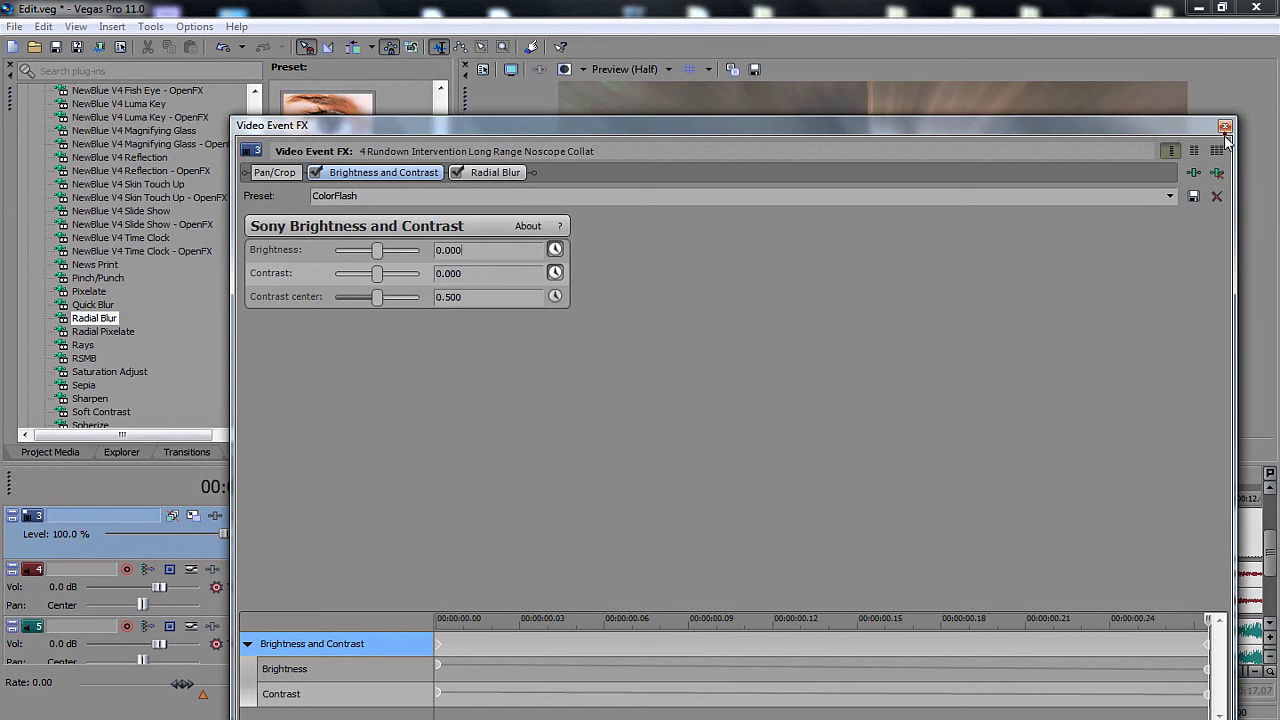
click(1225, 127)
Step: Preview several frames of the segment between markers 13 and 2, stepping frame by frame from marker 13
click(817, 542)
click(789, 524)
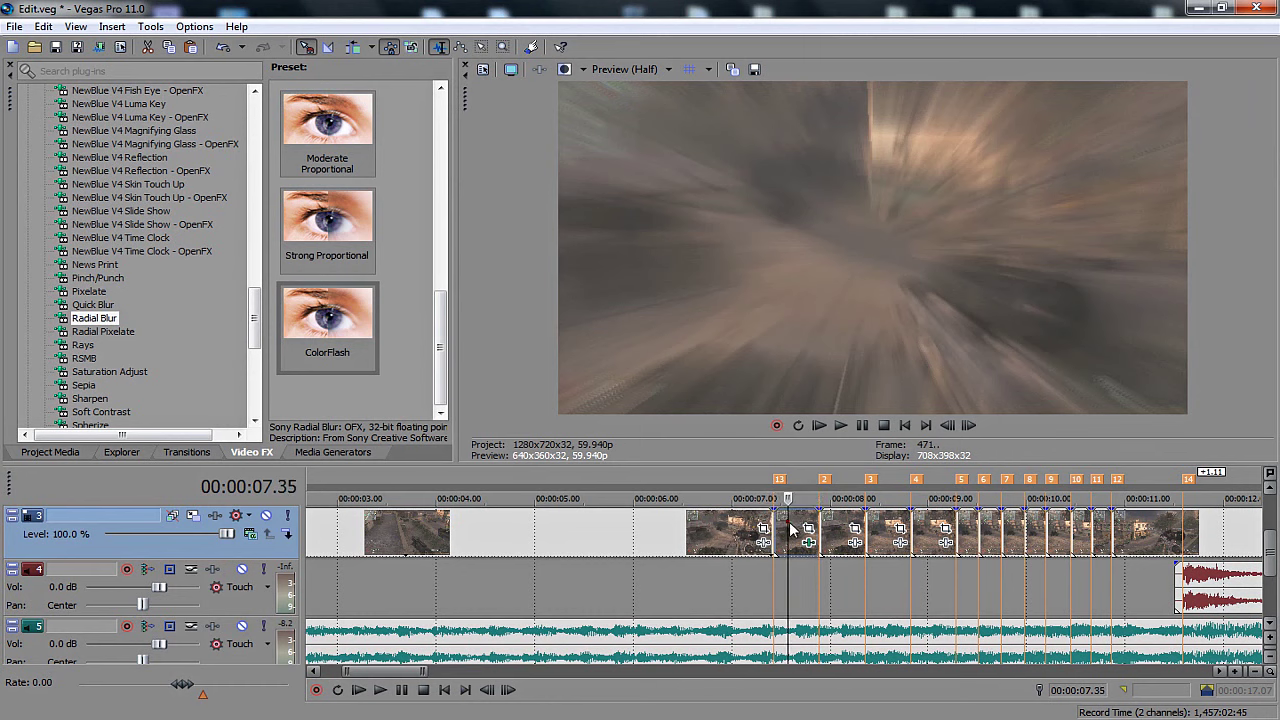
click(802, 516)
click(811, 517)
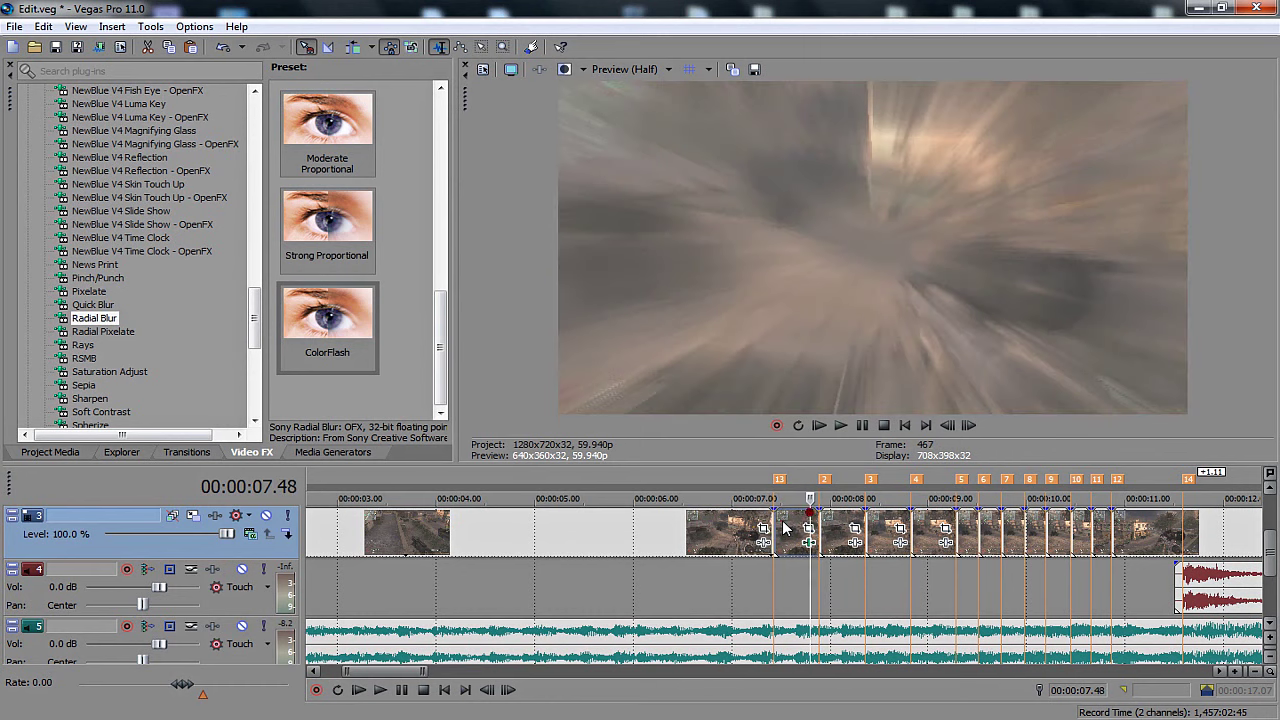
click(775, 523)
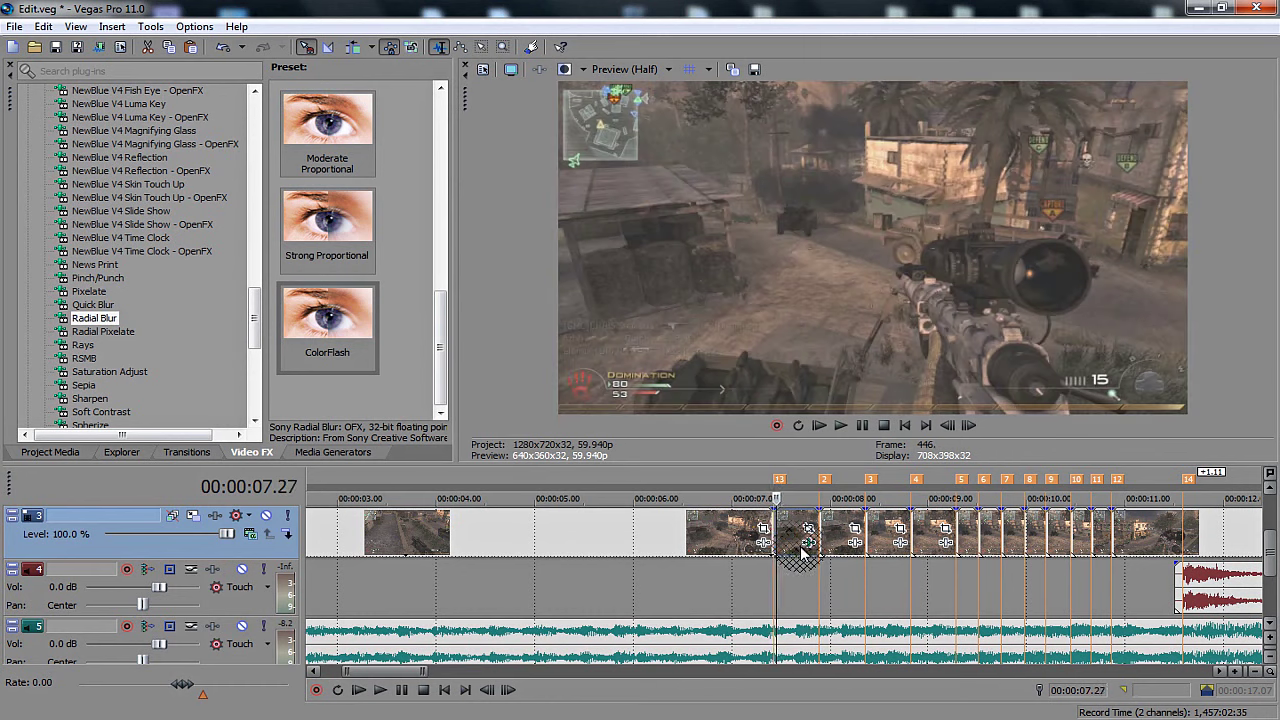
key(Right)
key(Right)
key(Right)
key(Right)
key(Right)
key(Right)
key(Right)
key(Right)
key(Right)
key(Right)
key(Right)
key(Right)
key(Right)
key(Right)
key(Right)
key(Right)
key(Right)
key(Right)
key(Right)
key(Right)
key(Right)
key(Right)
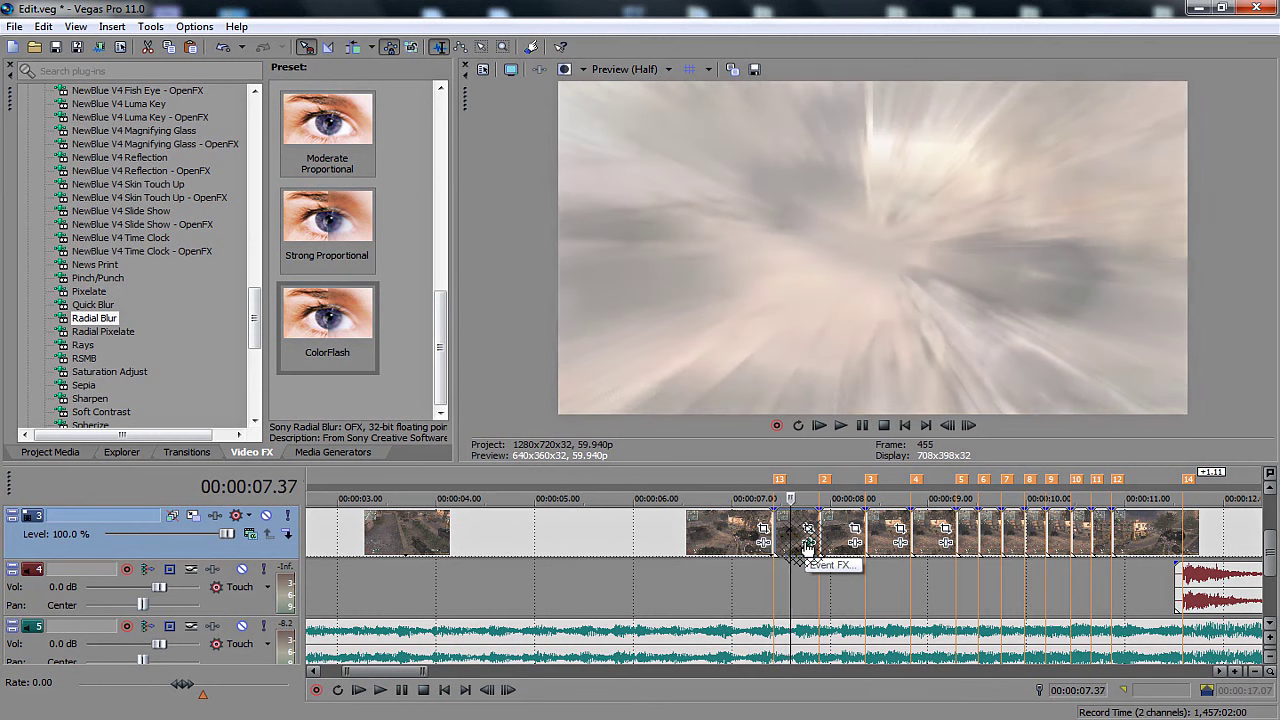
Step: Reopen the segment's effect settings, clear the ending Brightness and Contrast keyframe, and check the starting keyframe and Radial Blur settings
click(808, 544)
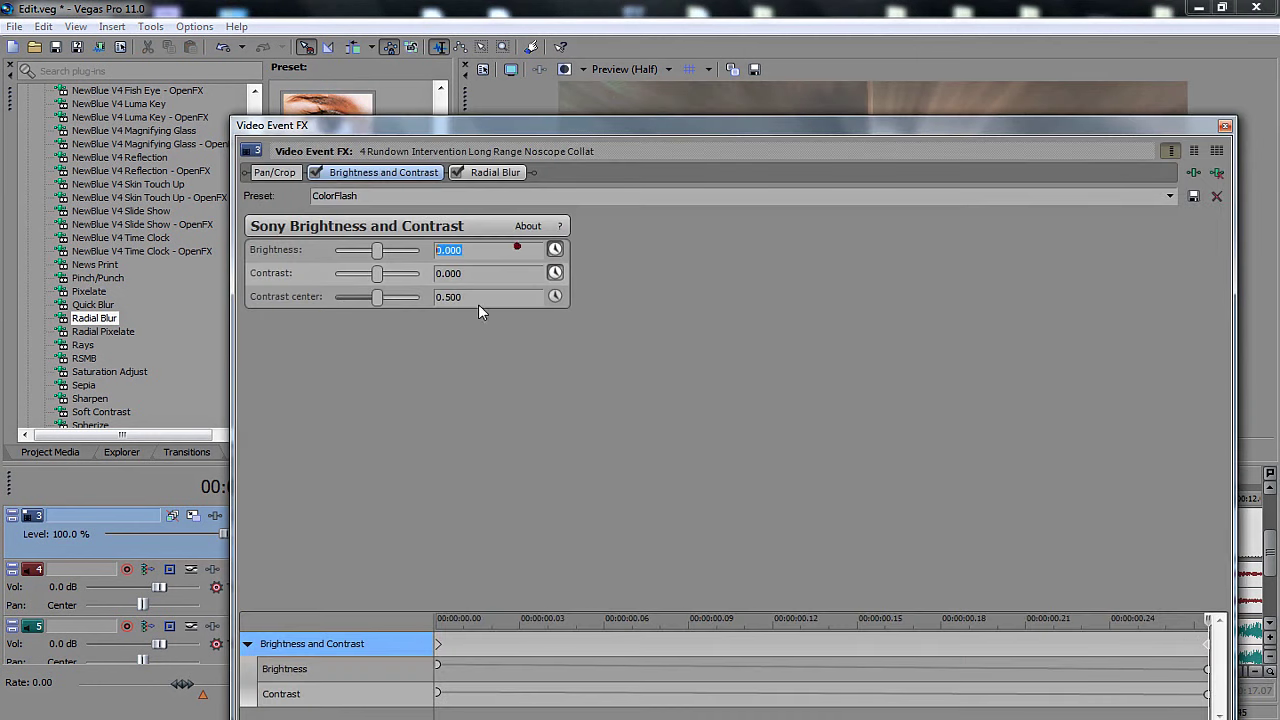
click(553, 256)
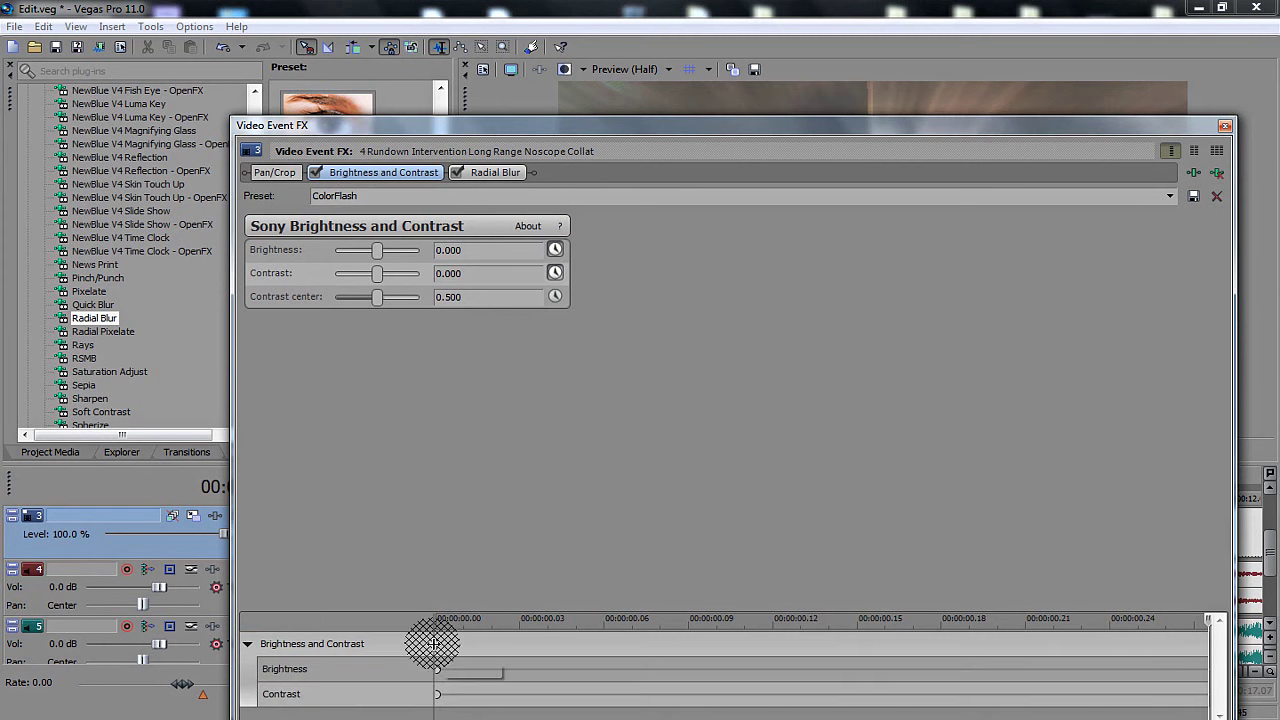
click(438, 648)
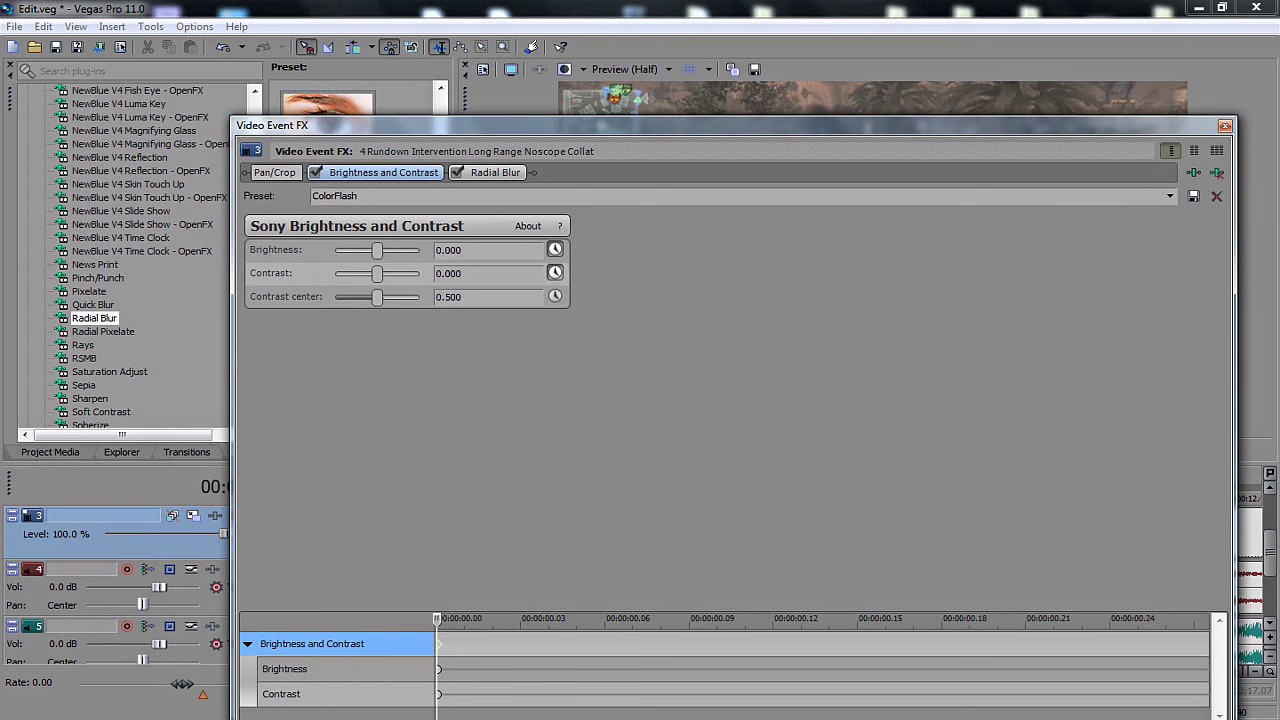
click(492, 176)
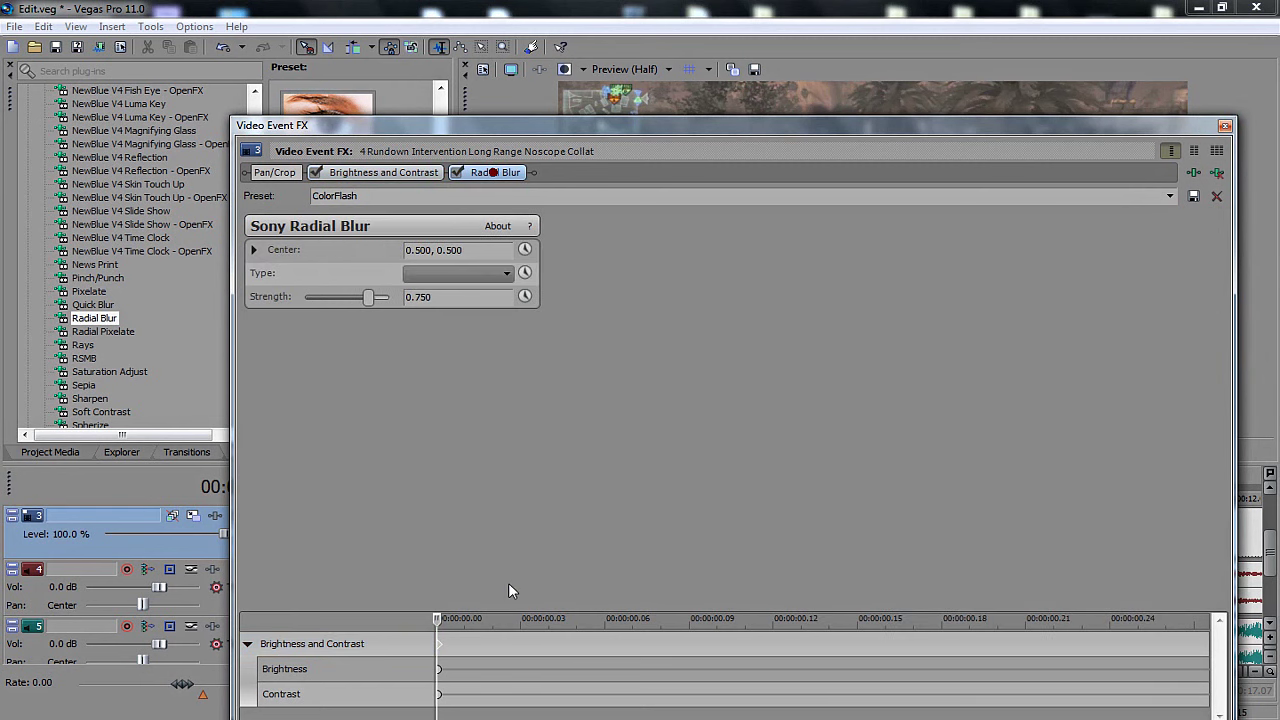
click(439, 646)
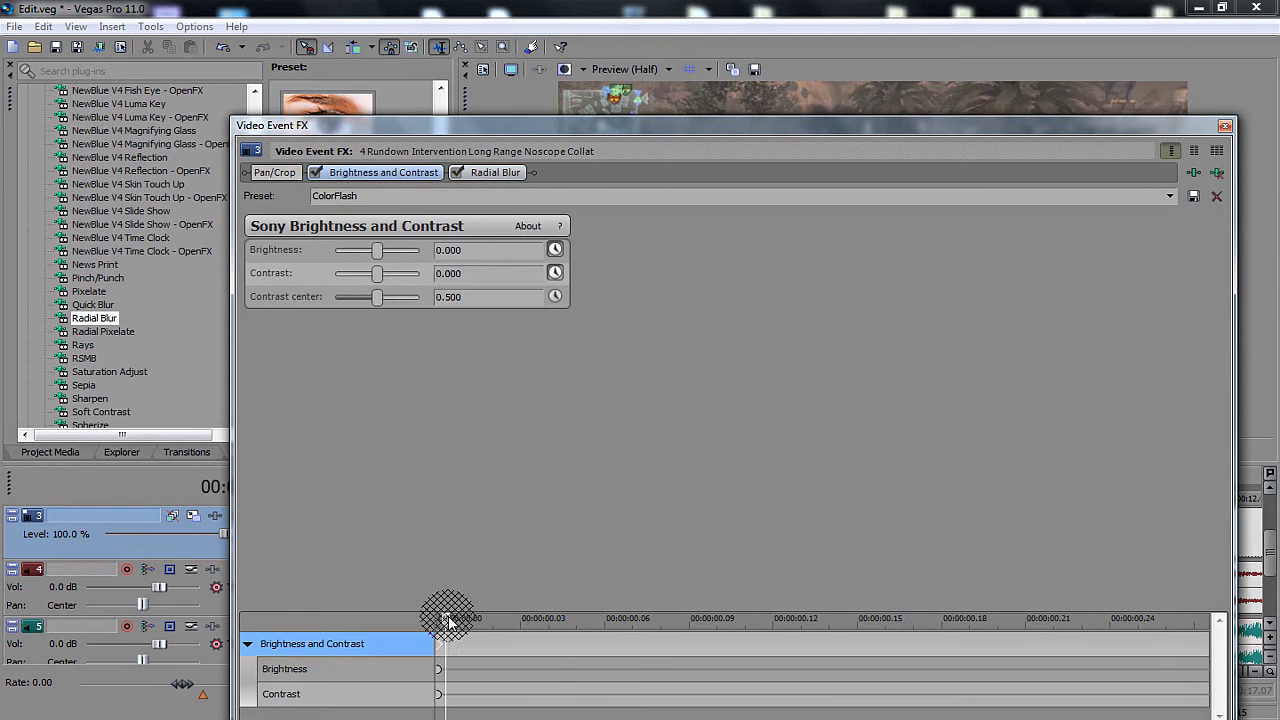
click(502, 174)
click(441, 645)
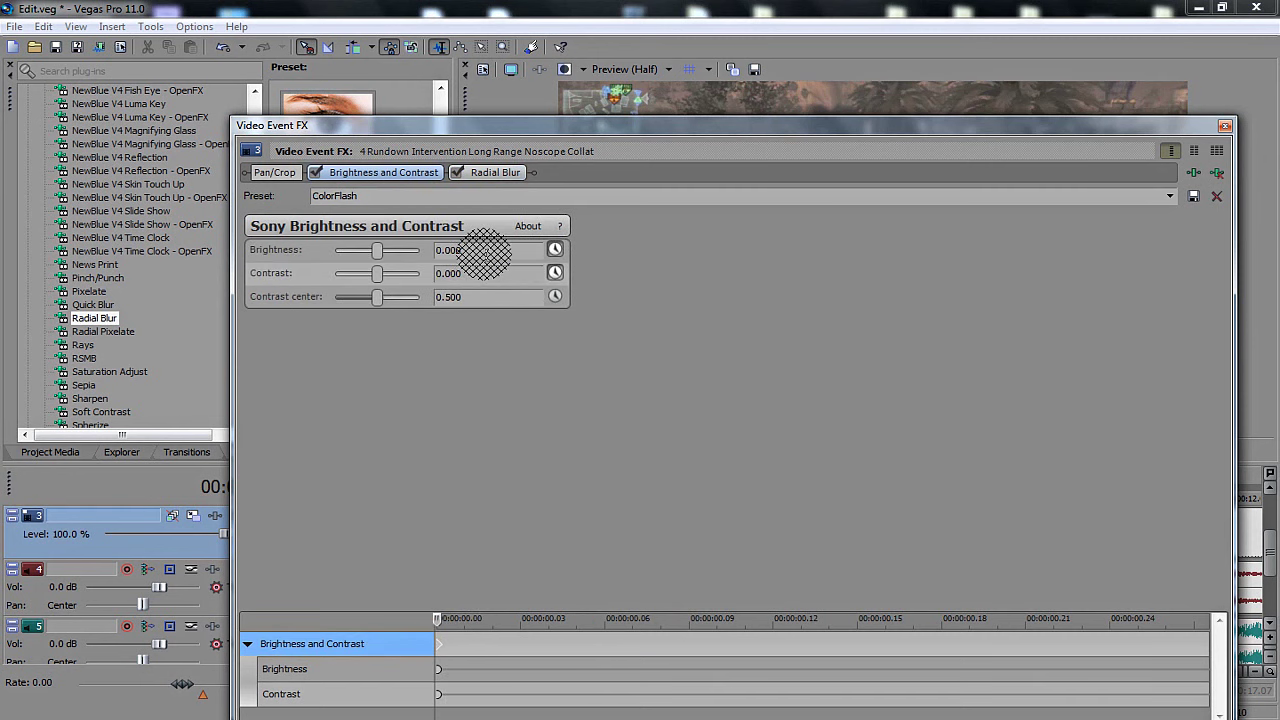
Step: Apply the ColorFlash preset to the Brightness and Contrast keyframe at the segment's start
click(1170, 196)
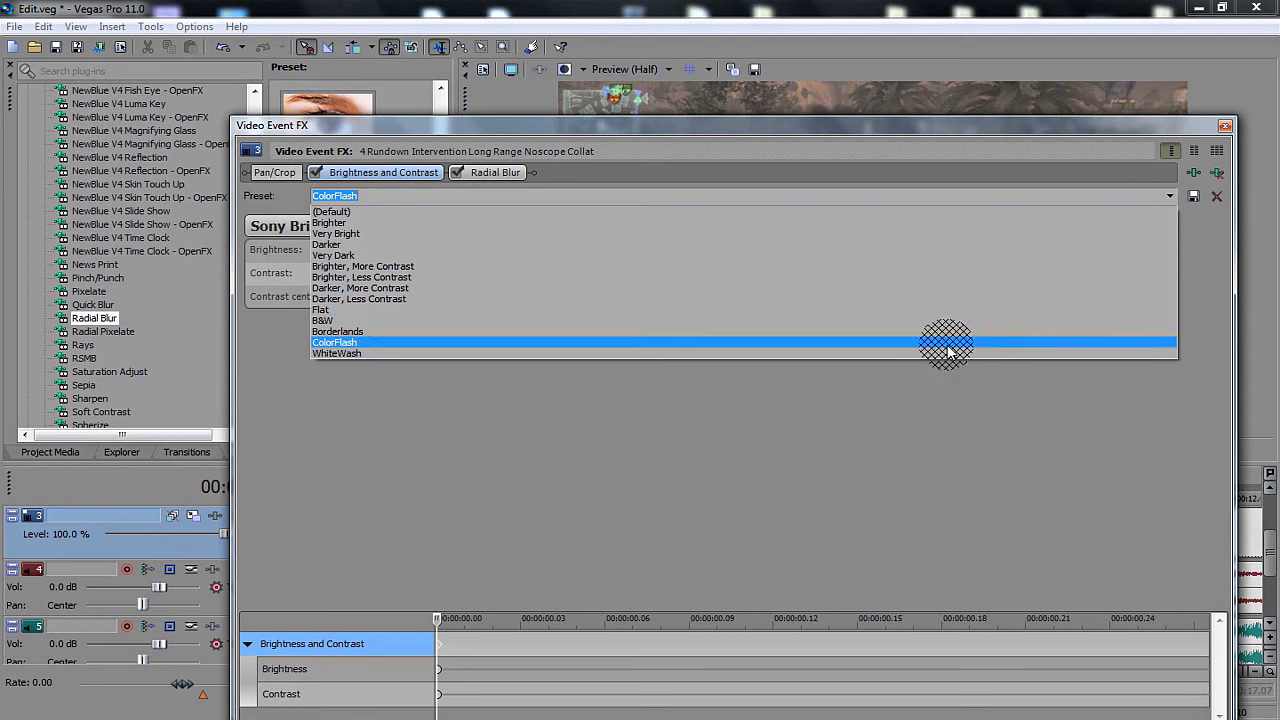
click(945, 343)
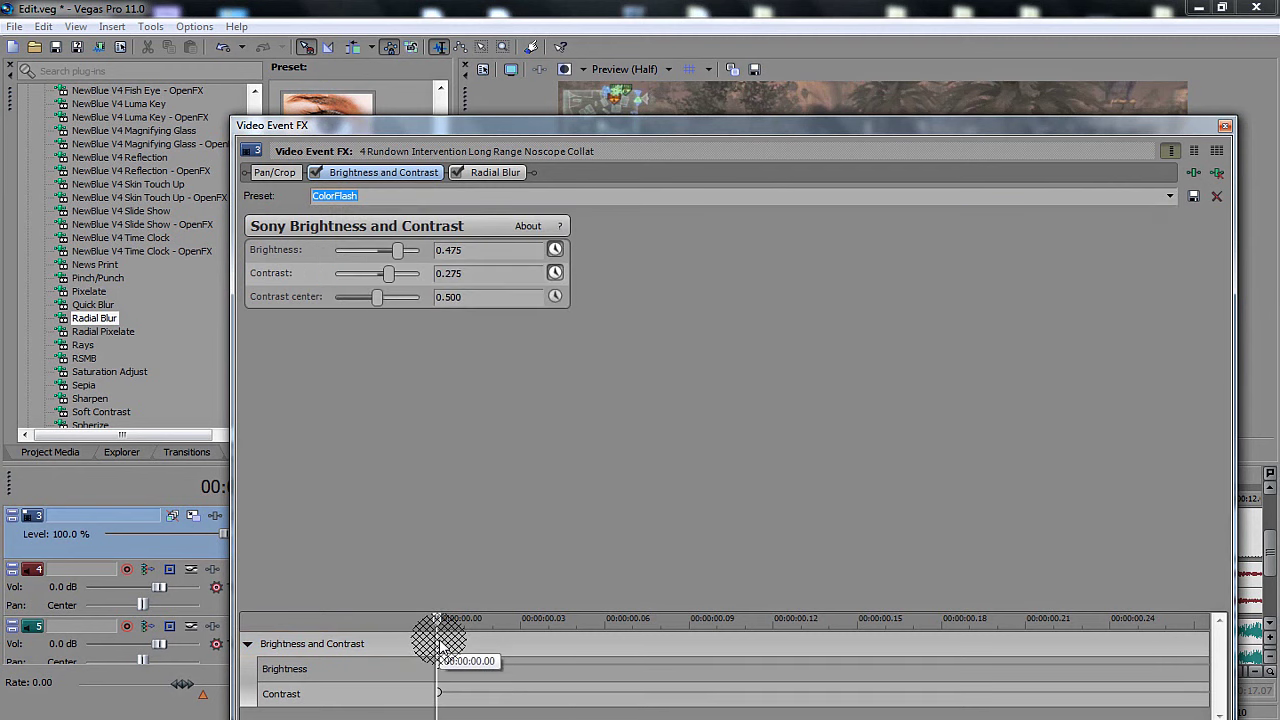
click(438, 645)
Step: Set Brightness and Contrast to 0 at the end of the segment's keyframe timeline
click(1215, 648)
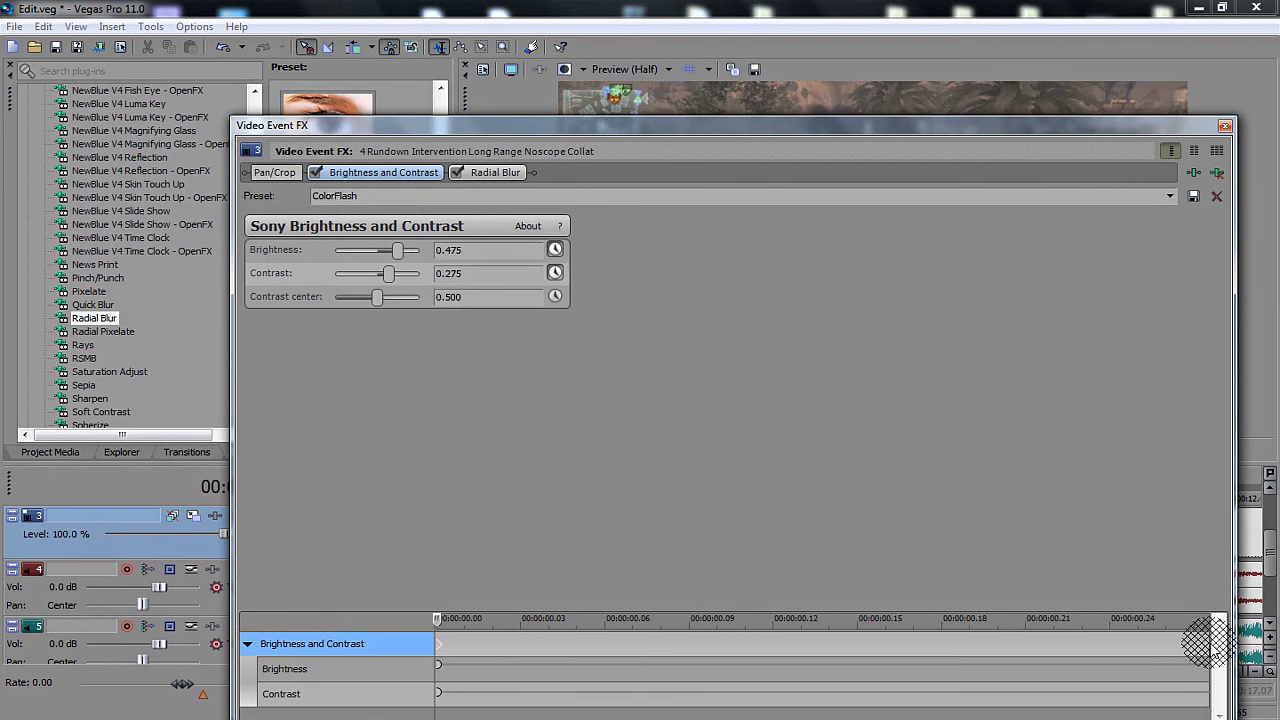
click(1209, 648)
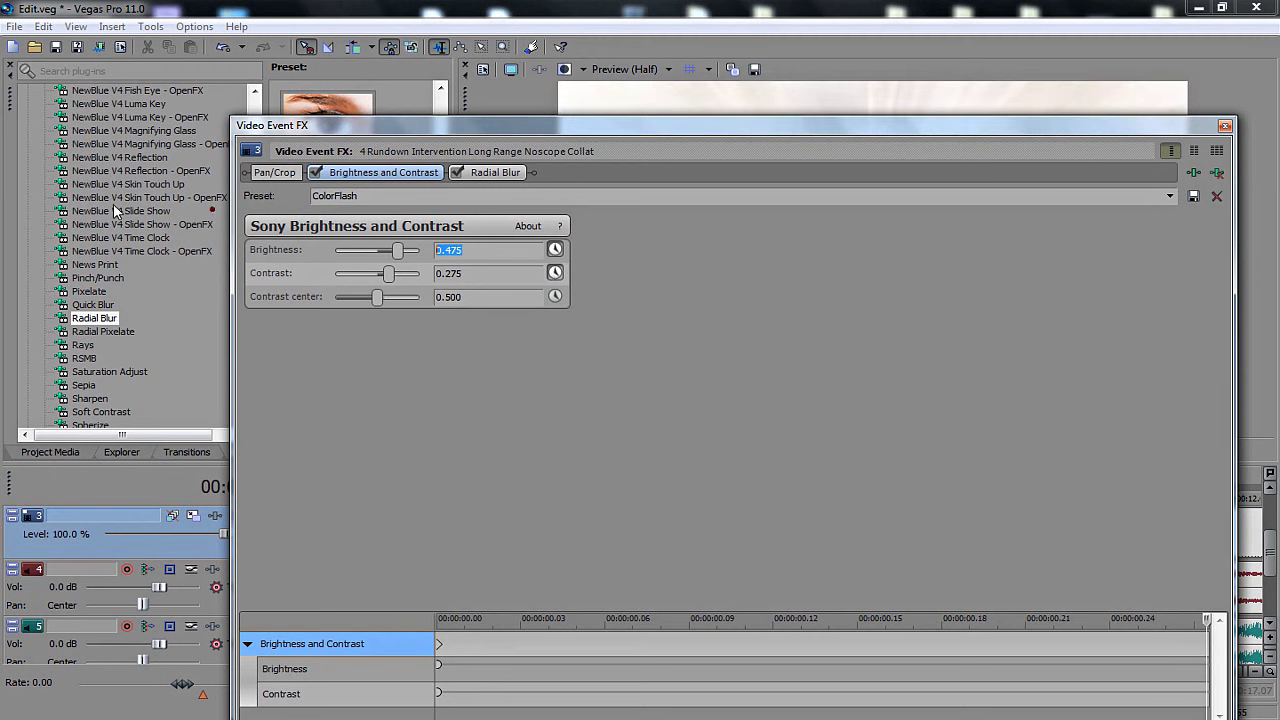
text(0)
double_click(485, 276)
text(0)
Step: Enable keyframe animation for the Type and Strength of the segment's Radial Blur effect
click(486, 172)
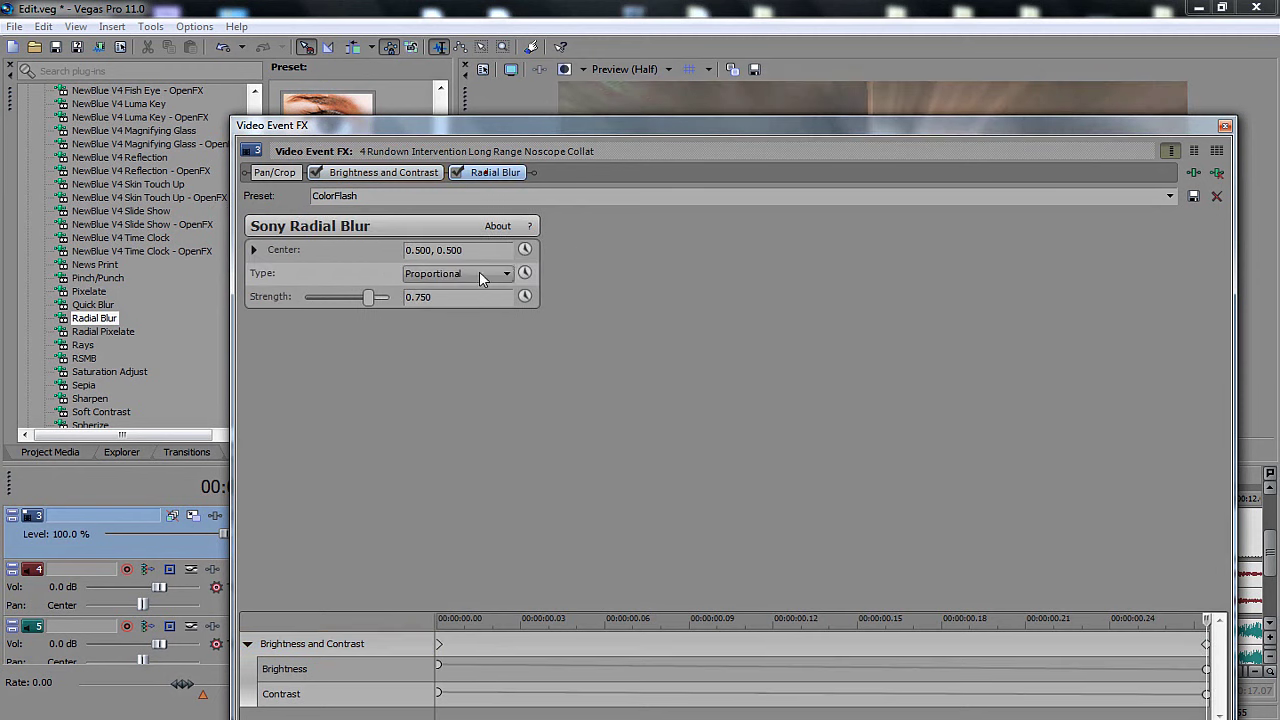
click(525, 297)
click(525, 276)
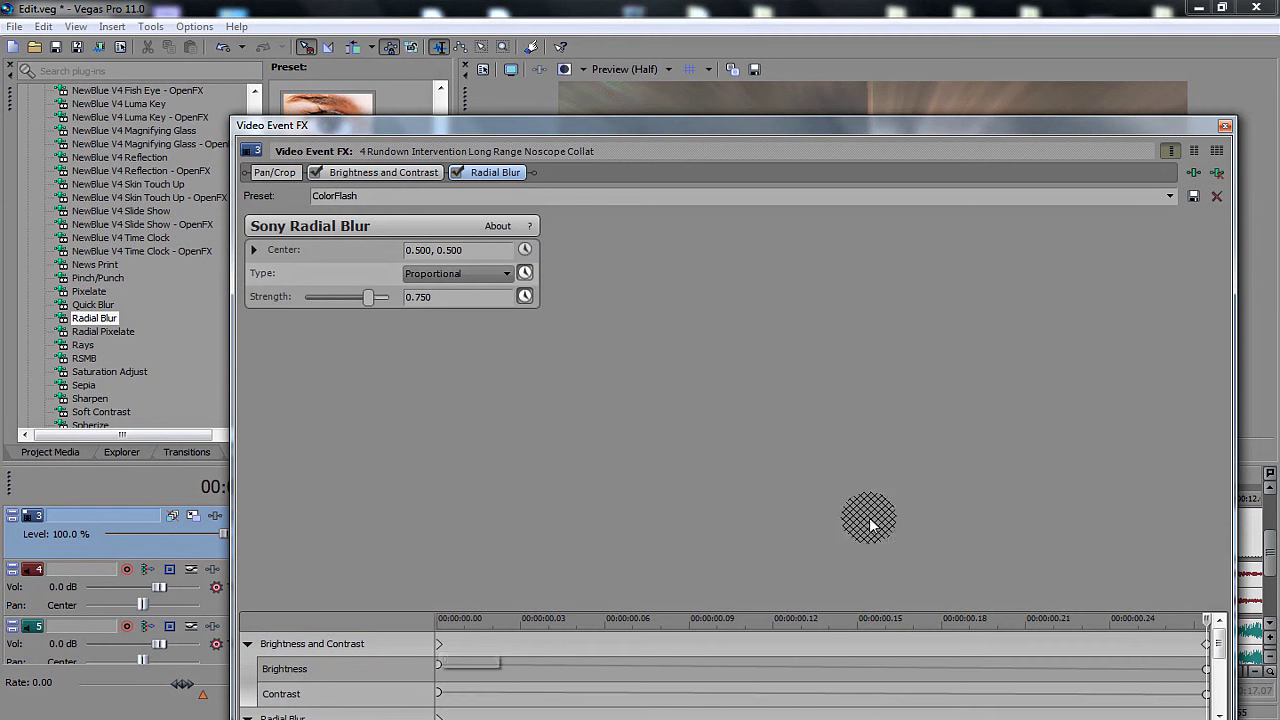
Step: Set the Radial Blur Strength to 0 at 00:00:00.27 and close the effect settings
drag(714, 125, 671, 11)
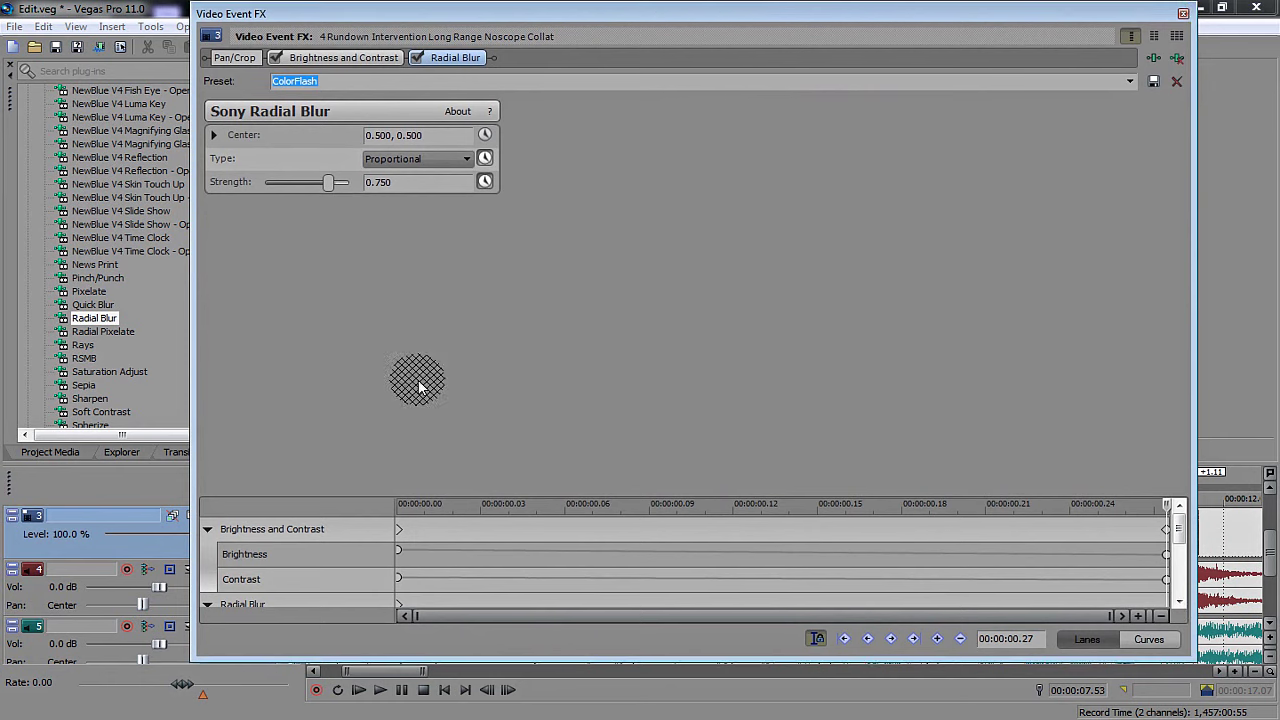
drag(373, 665, 379, 713)
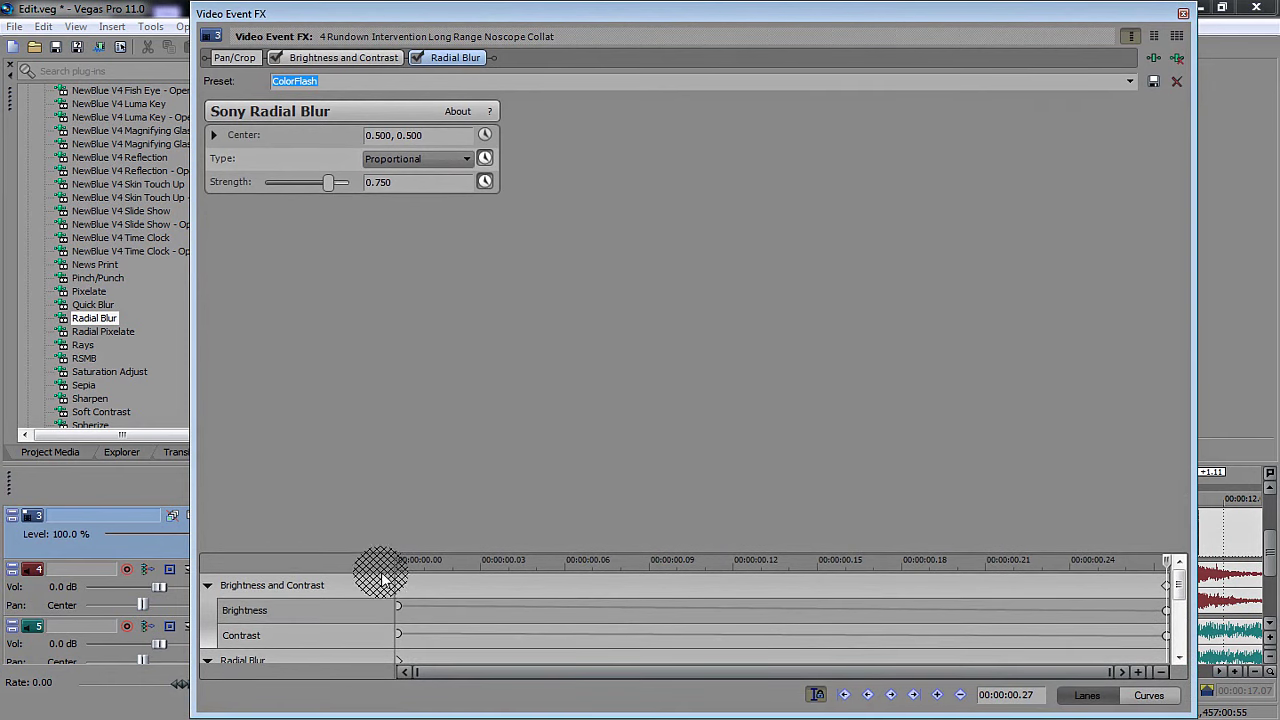
drag(1178, 588, 1180, 622)
click(399, 612)
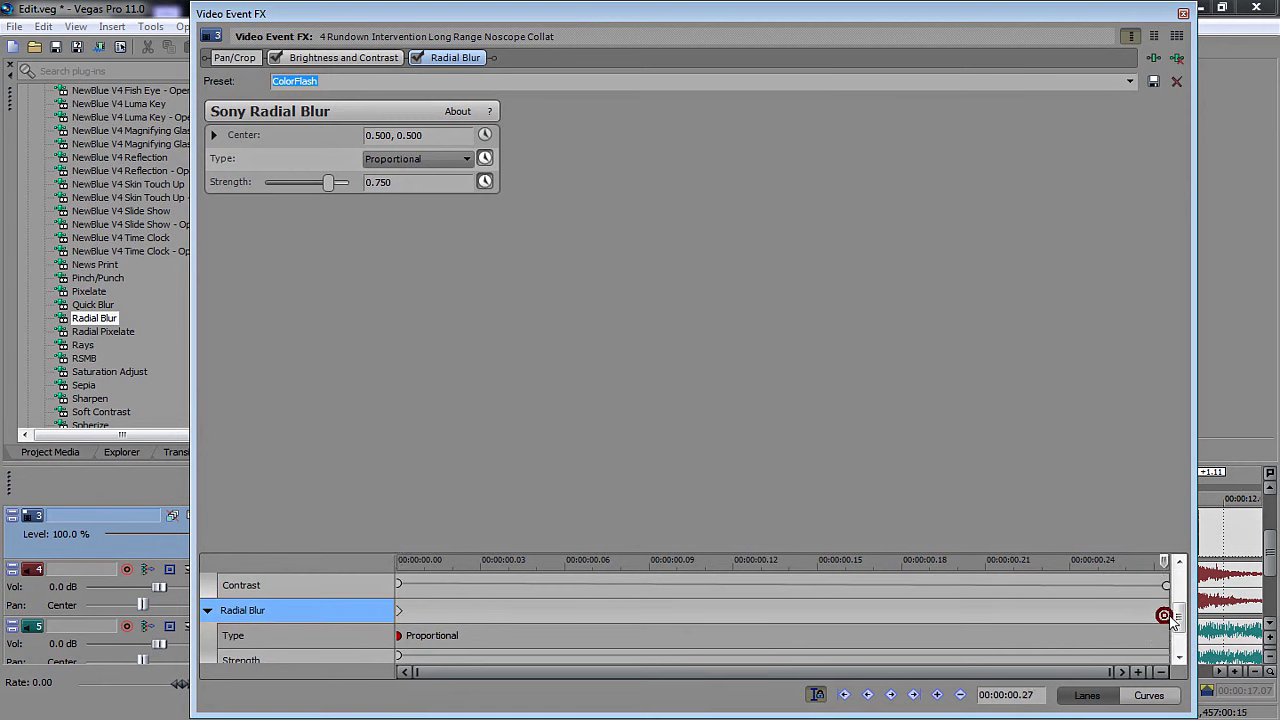
text(0)
click(427, 135)
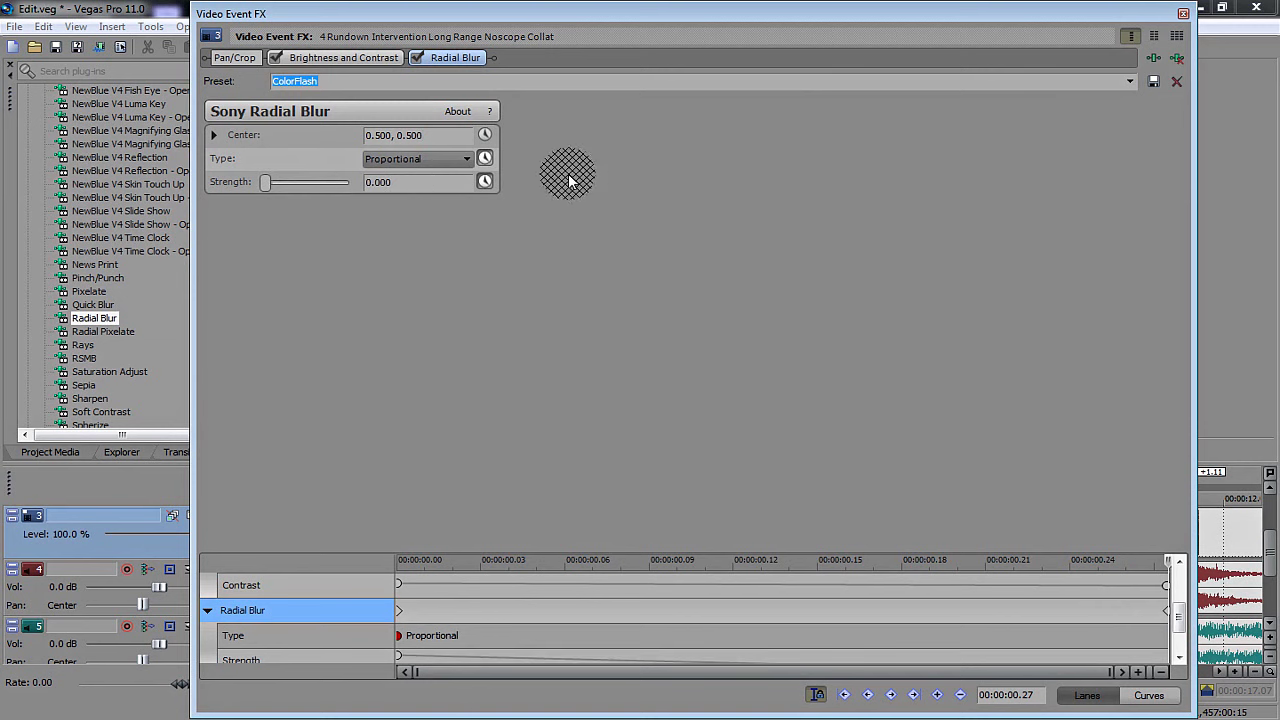
click(1182, 14)
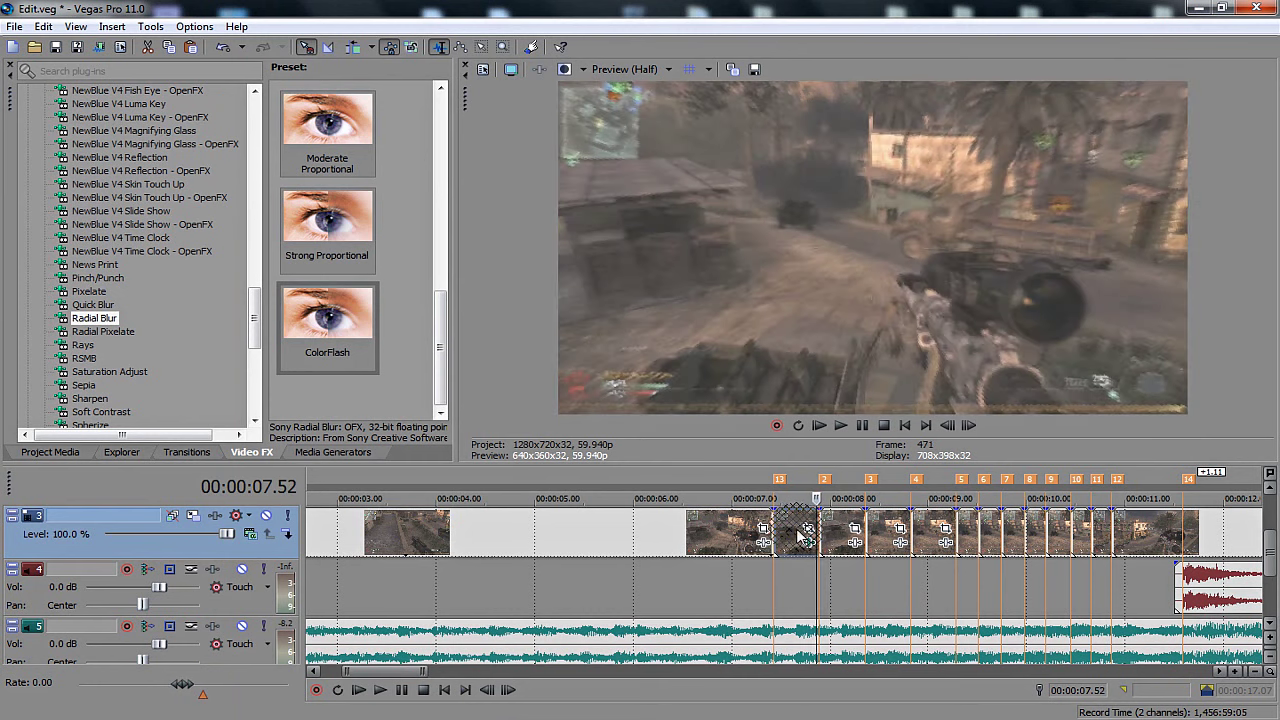
Step: Preview the animated flash and radial blur from marker 13 through the segment
key(Right)
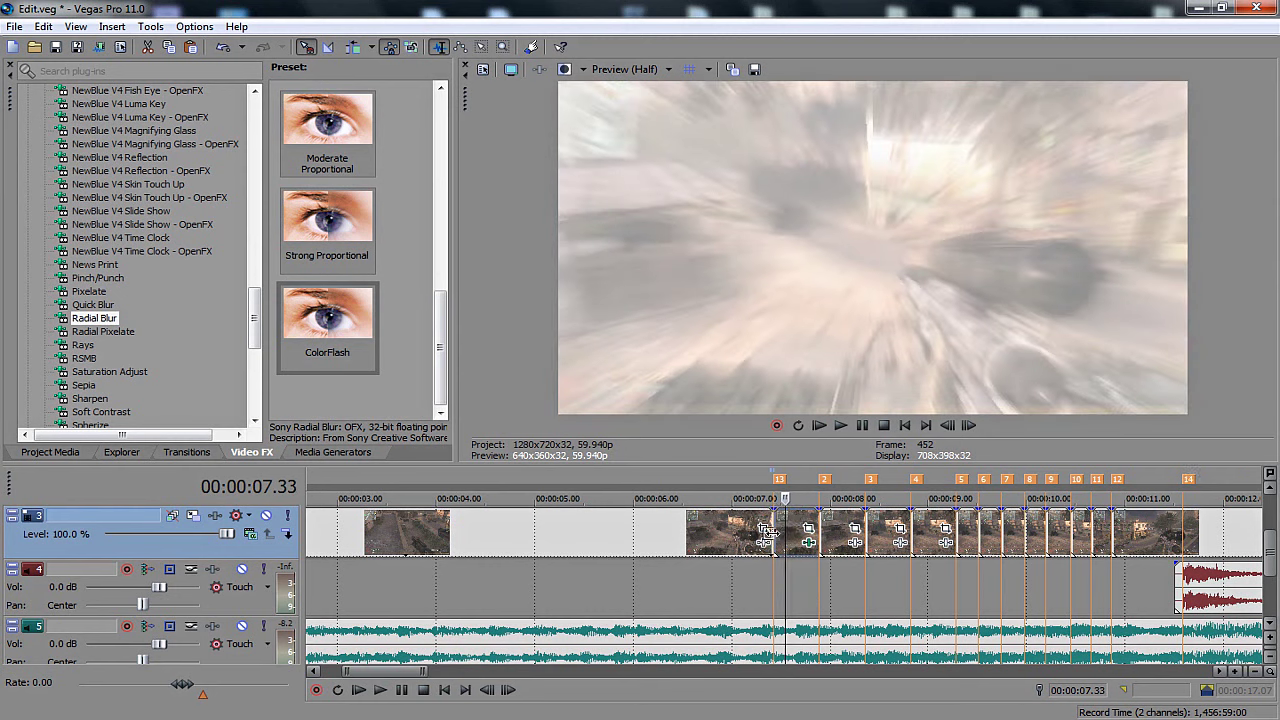
click(774, 532)
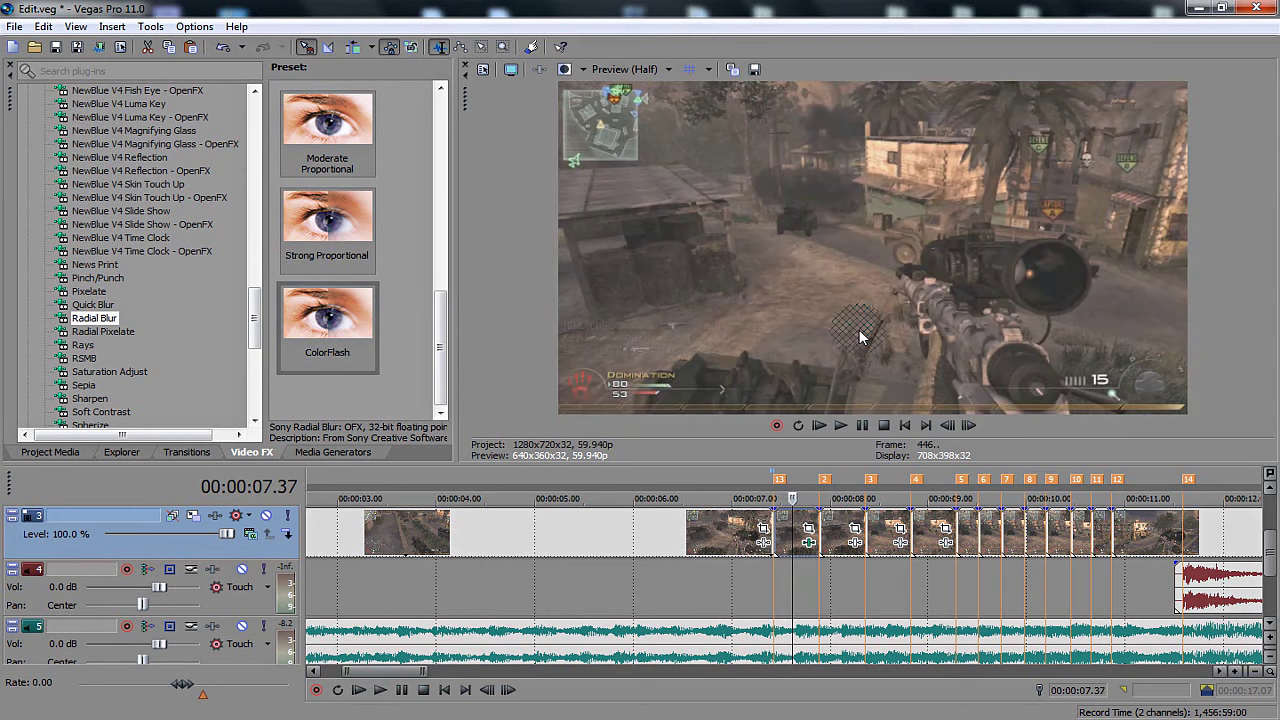
click(775, 532)
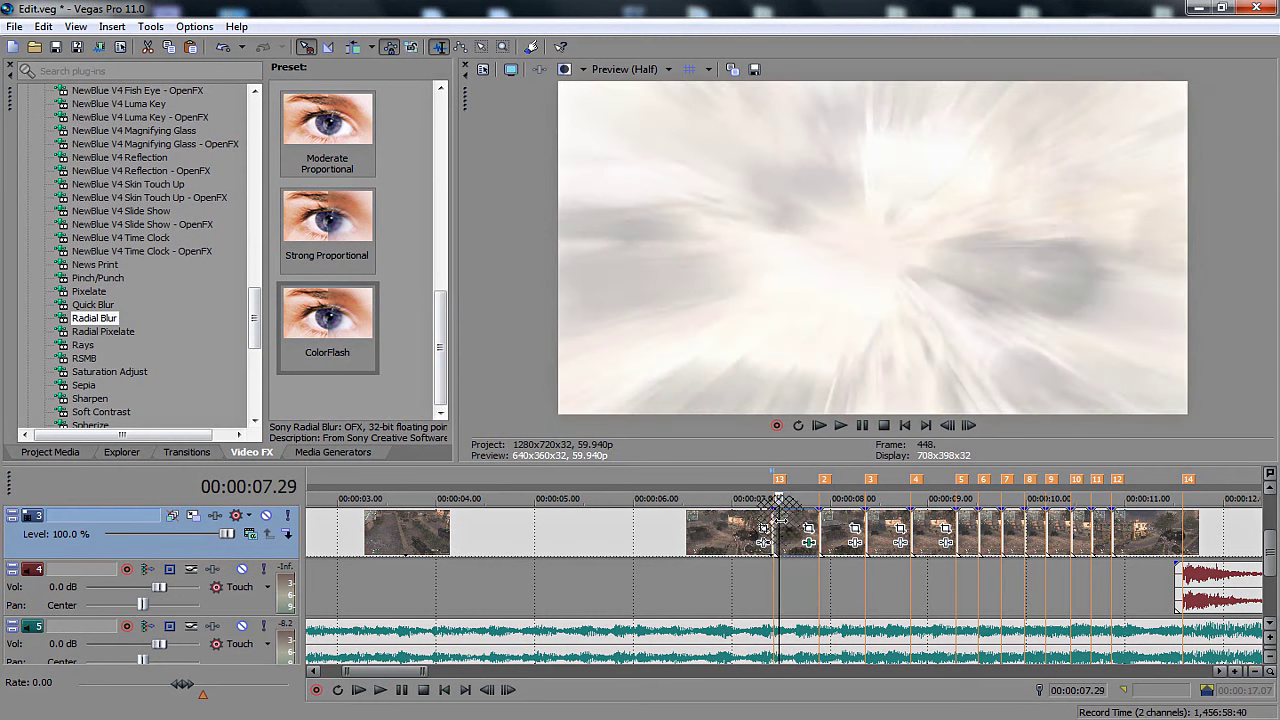
drag(945, 338, 840, 528)
scroll(620, 530, down, 3)
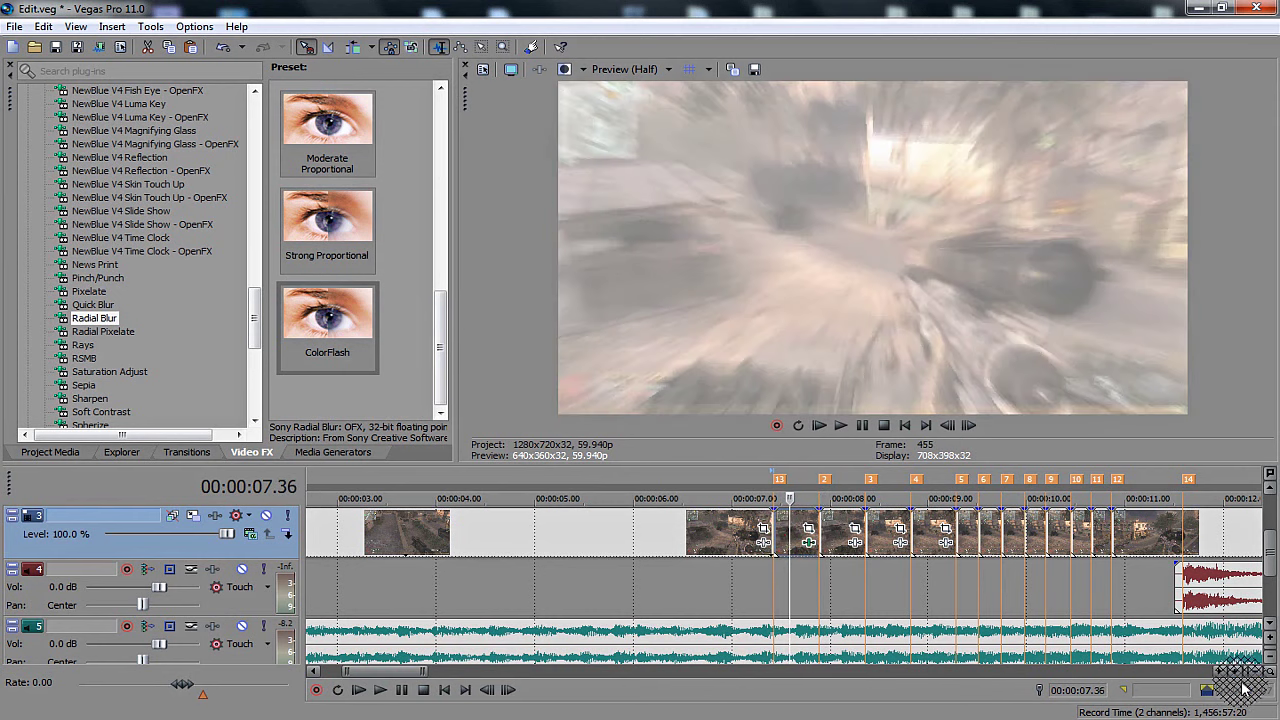
Step: Copy the segment between markers 13 and 2 that carries the Brightness and Contrast and Radial Blur effects, checking its effect settings
click(713, 527)
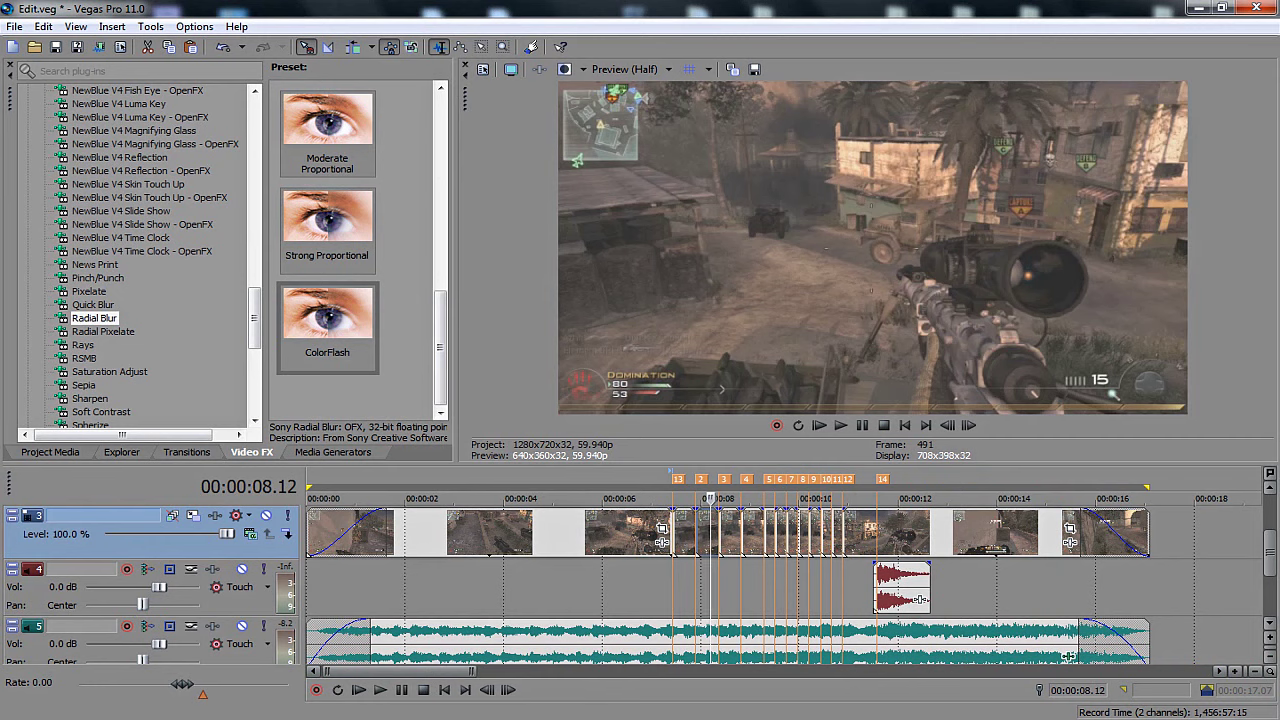
click(1237, 672)
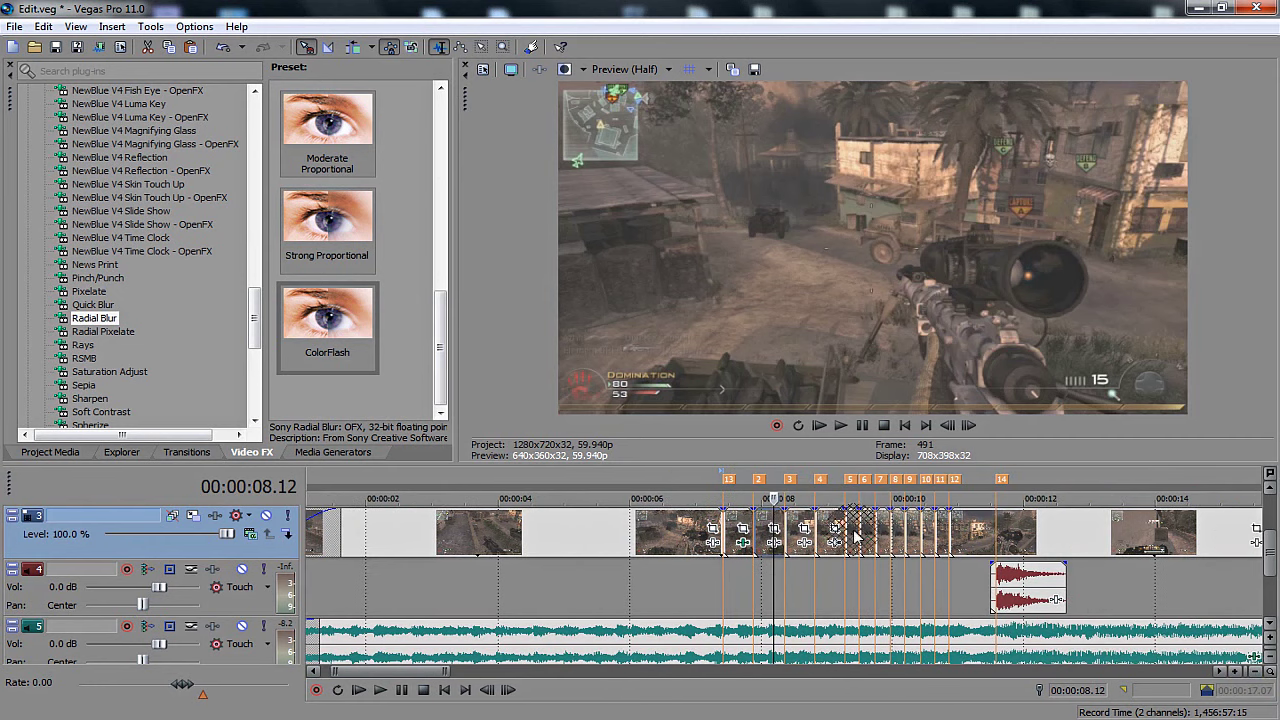
click(944, 536)
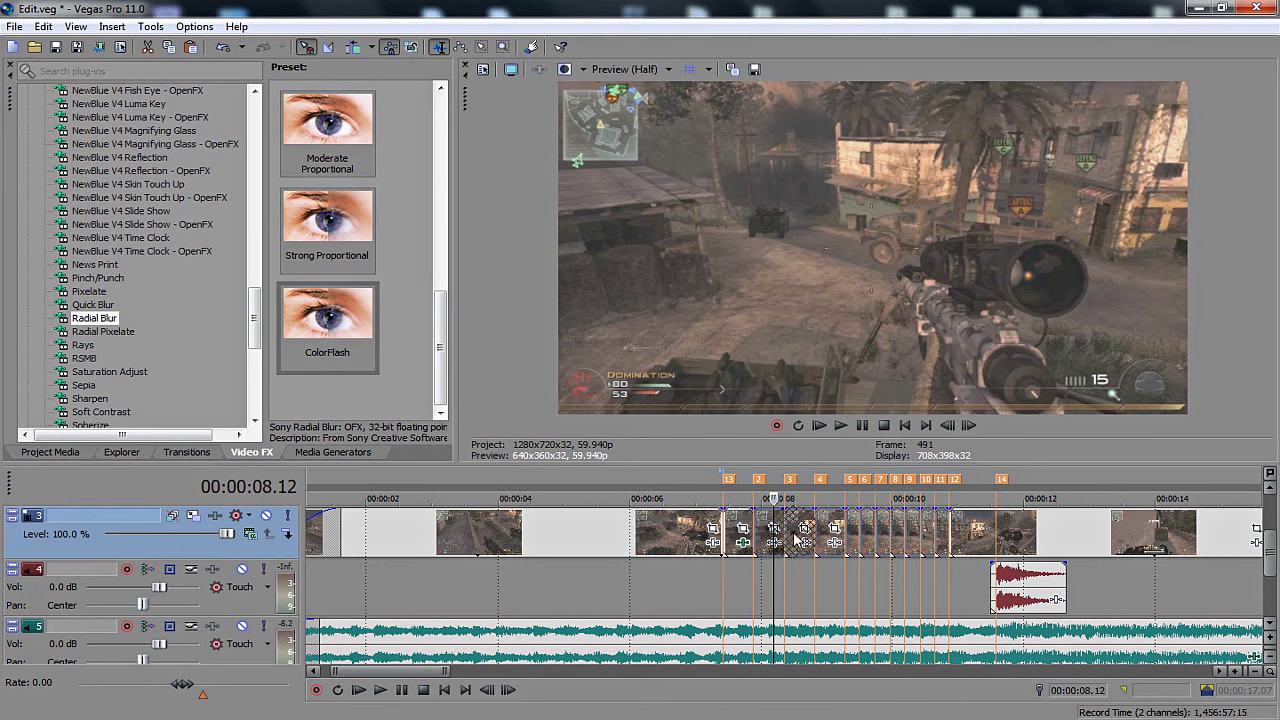
right_click(741, 524)
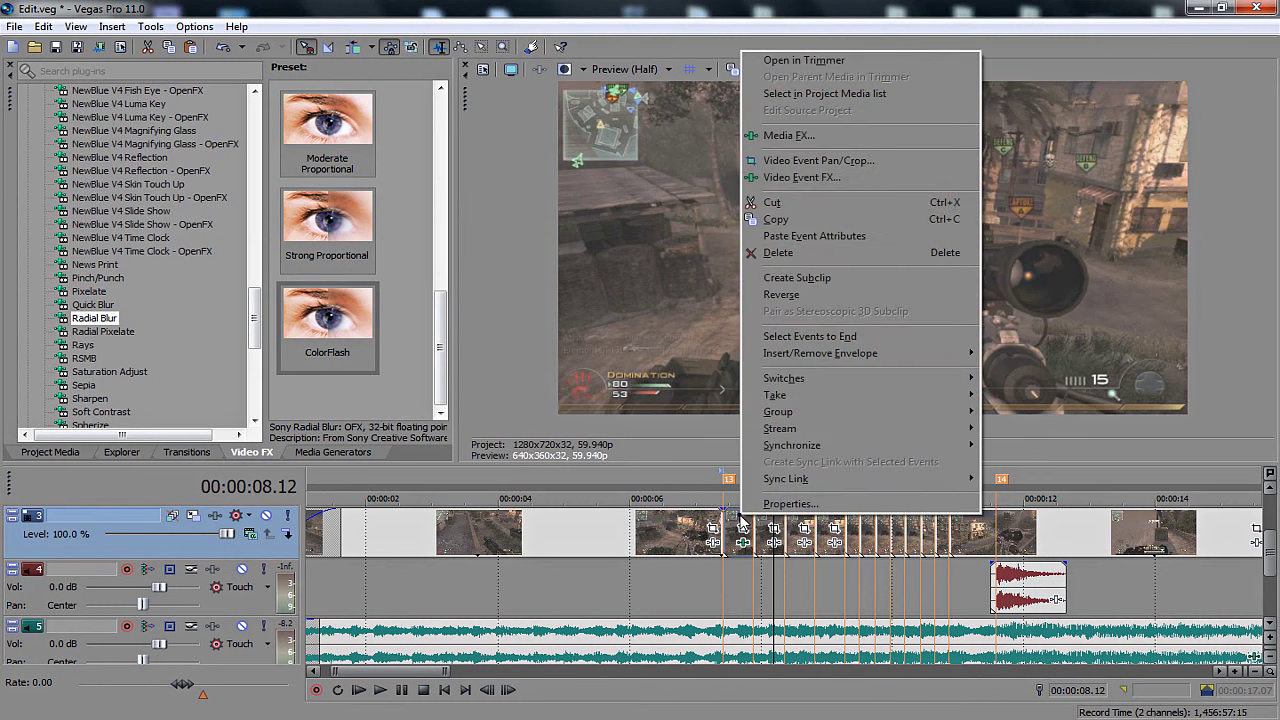
click(825, 220)
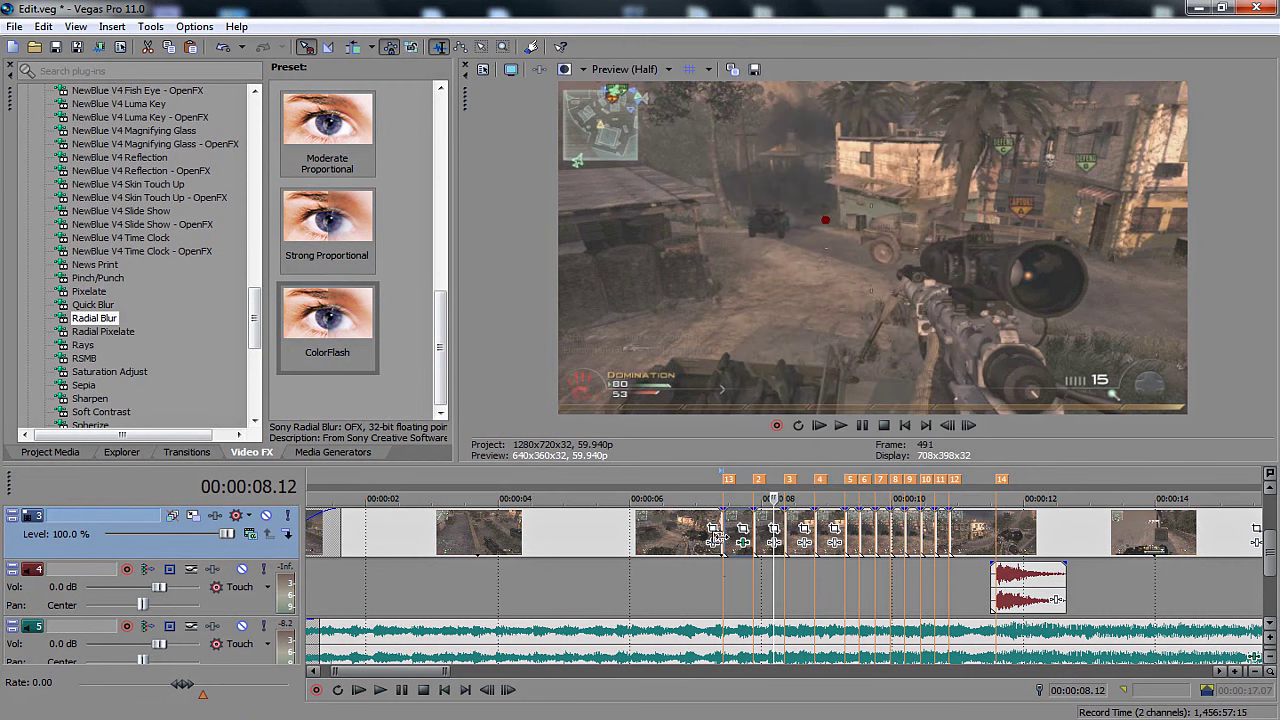
click(745, 543)
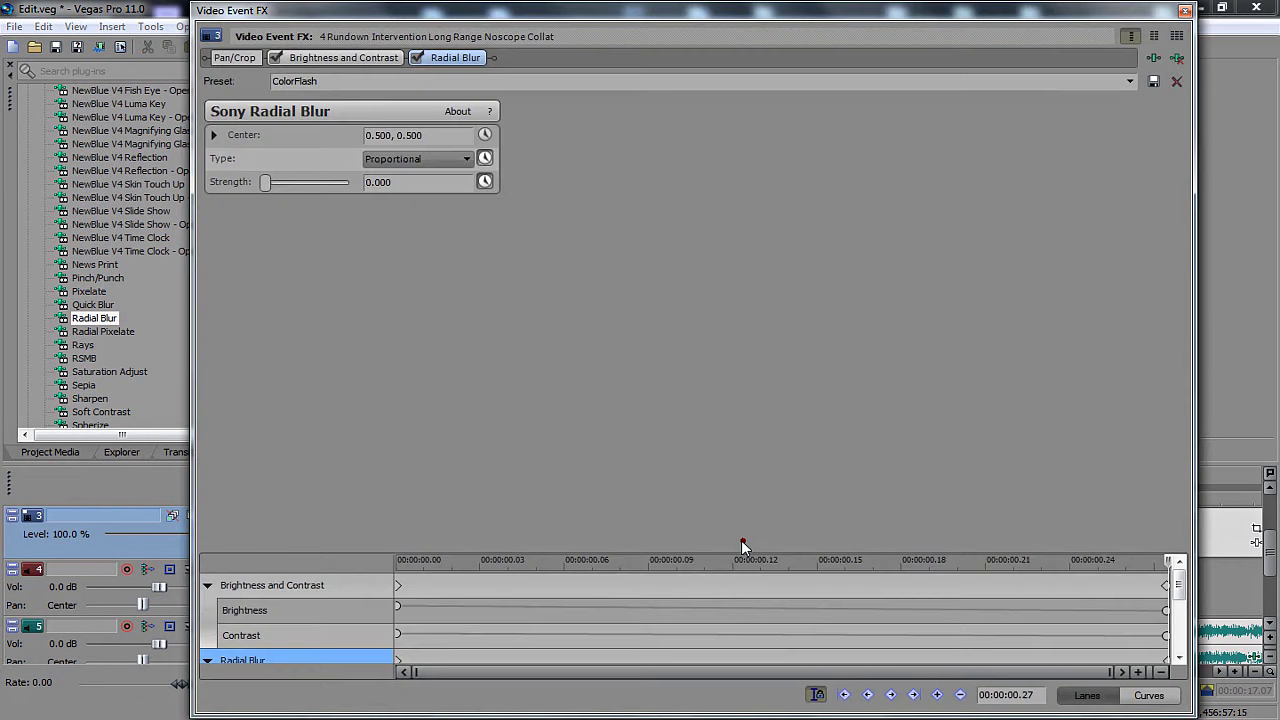
click(1180, 10)
Step: Select all segments from marker 2 to marker 12 and paste the copied event attributes onto them
click(758, 525)
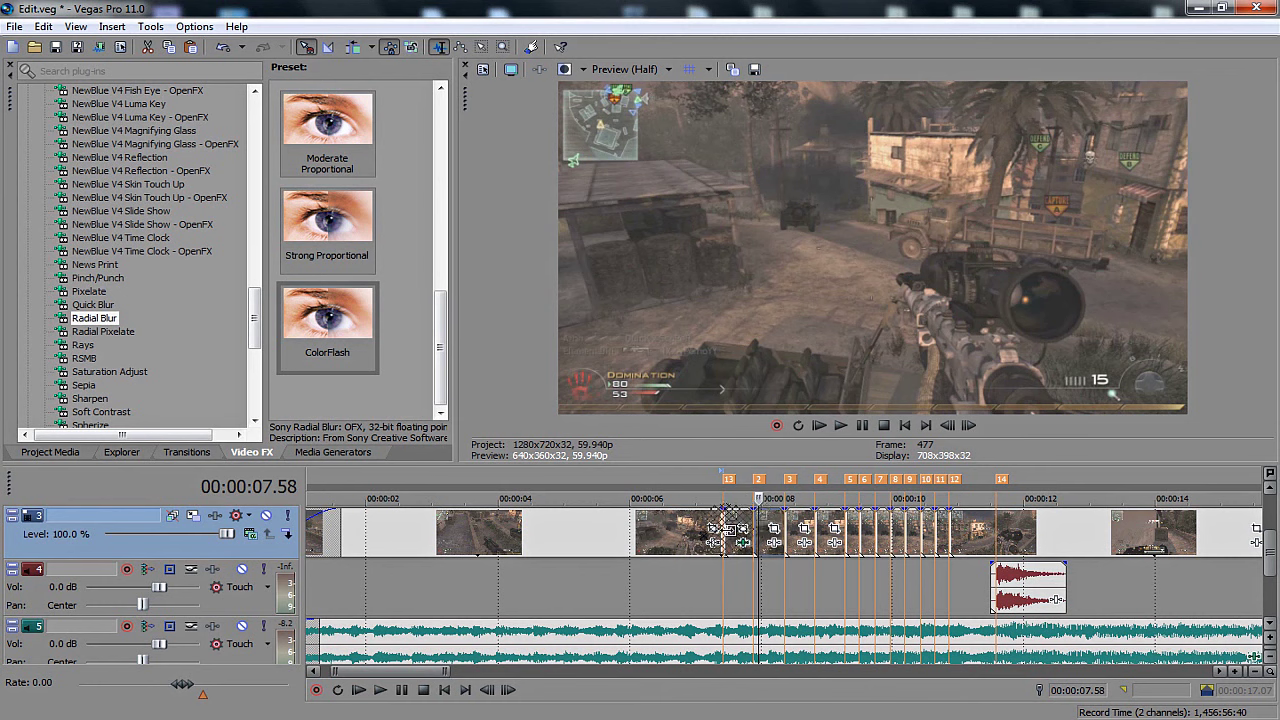
click(940, 527)
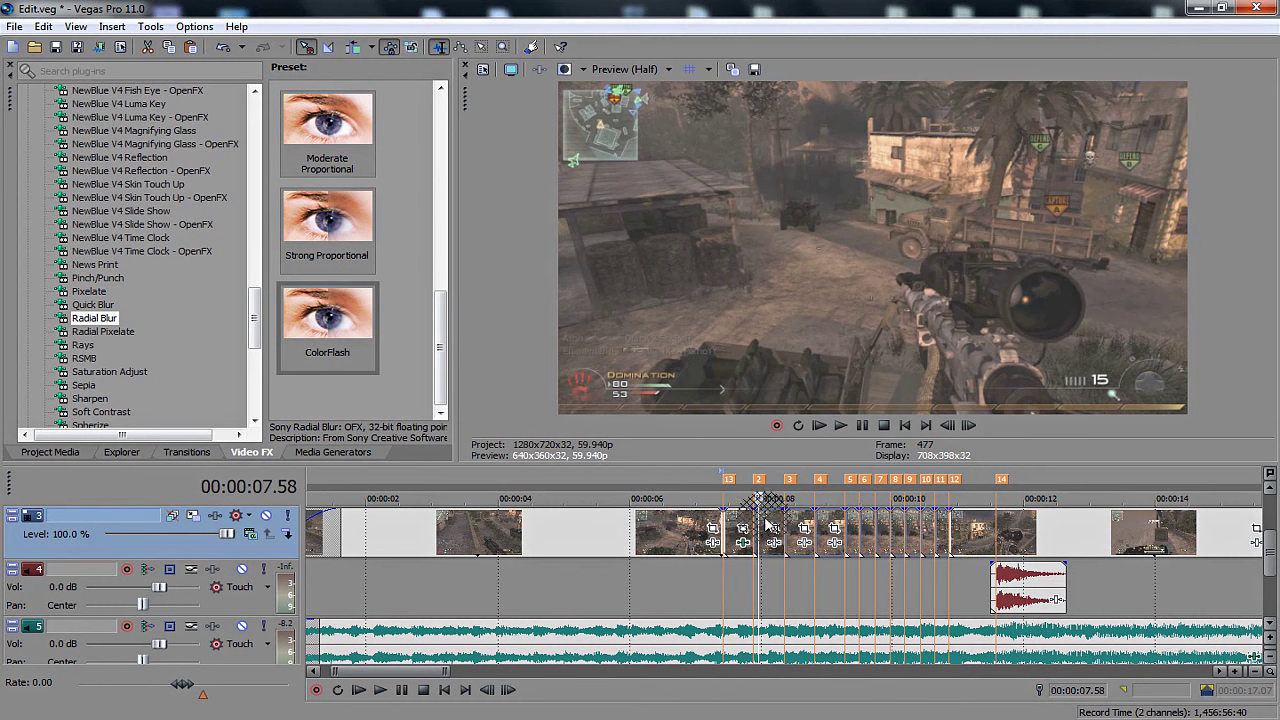
right_click(766, 525)
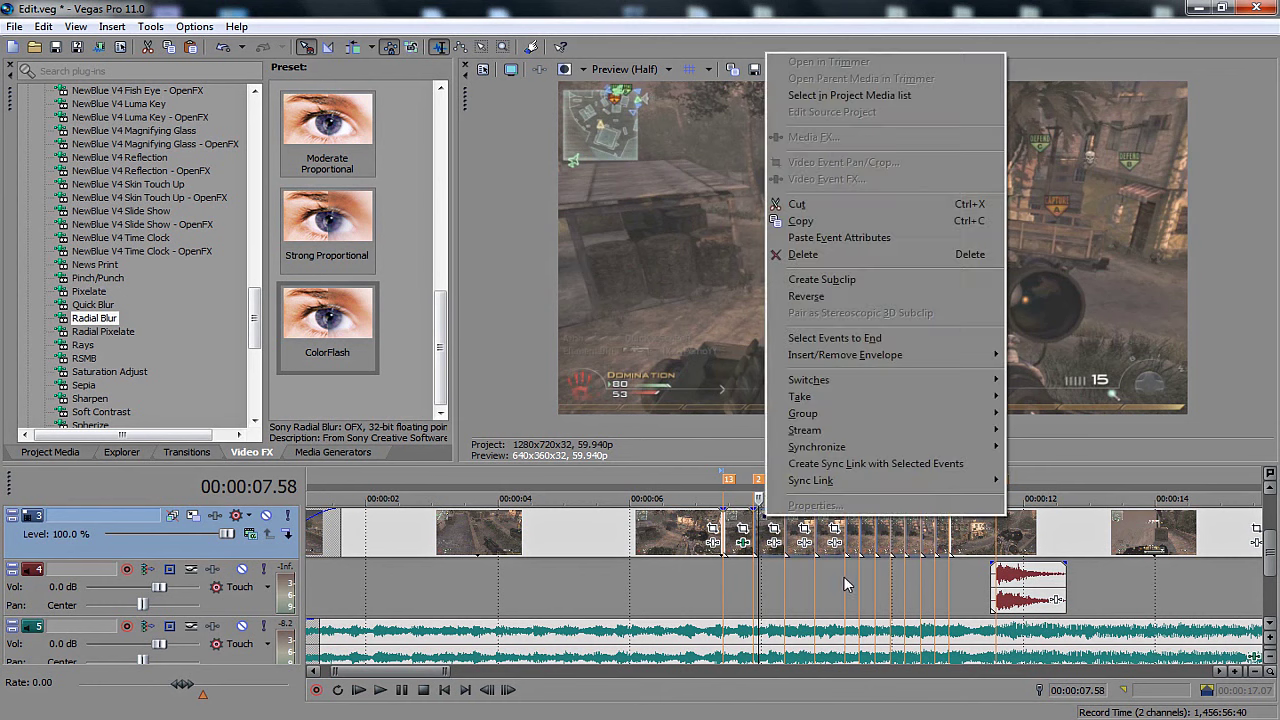
click(849, 243)
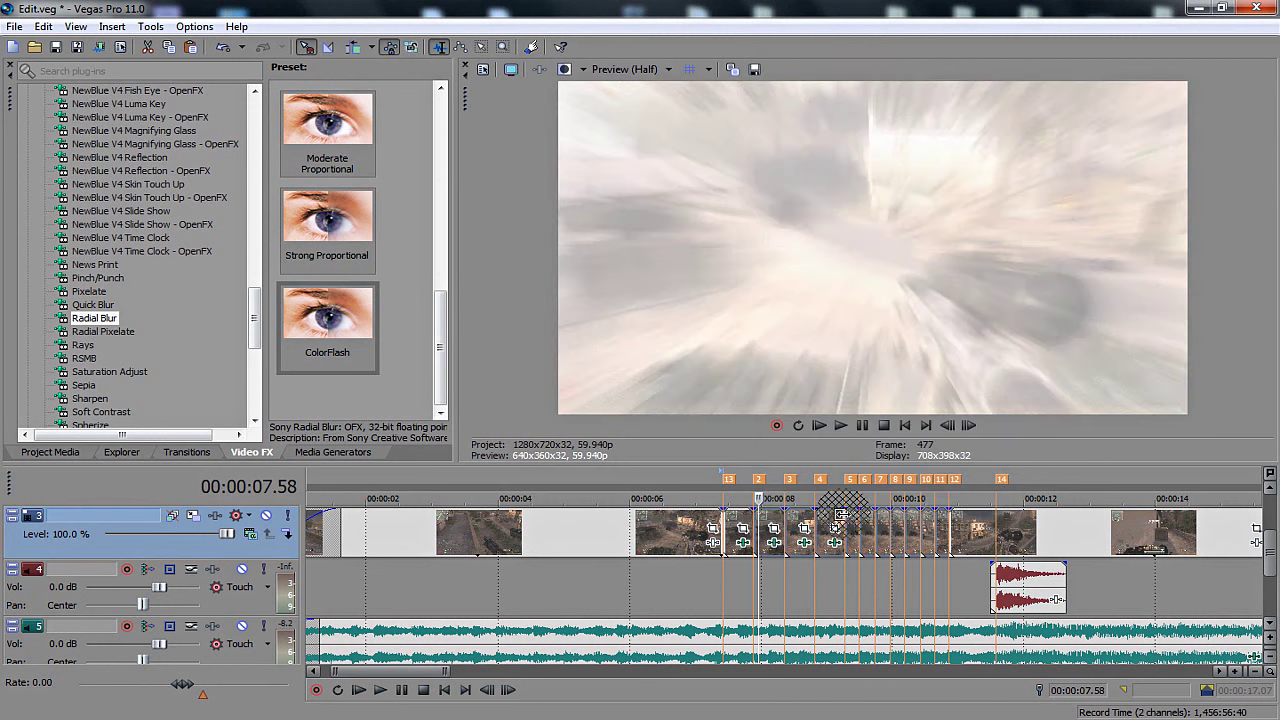
Step: Play and scrub through the segments between markers 2 and 12 to check the pasted flash and blur animation
key(space)
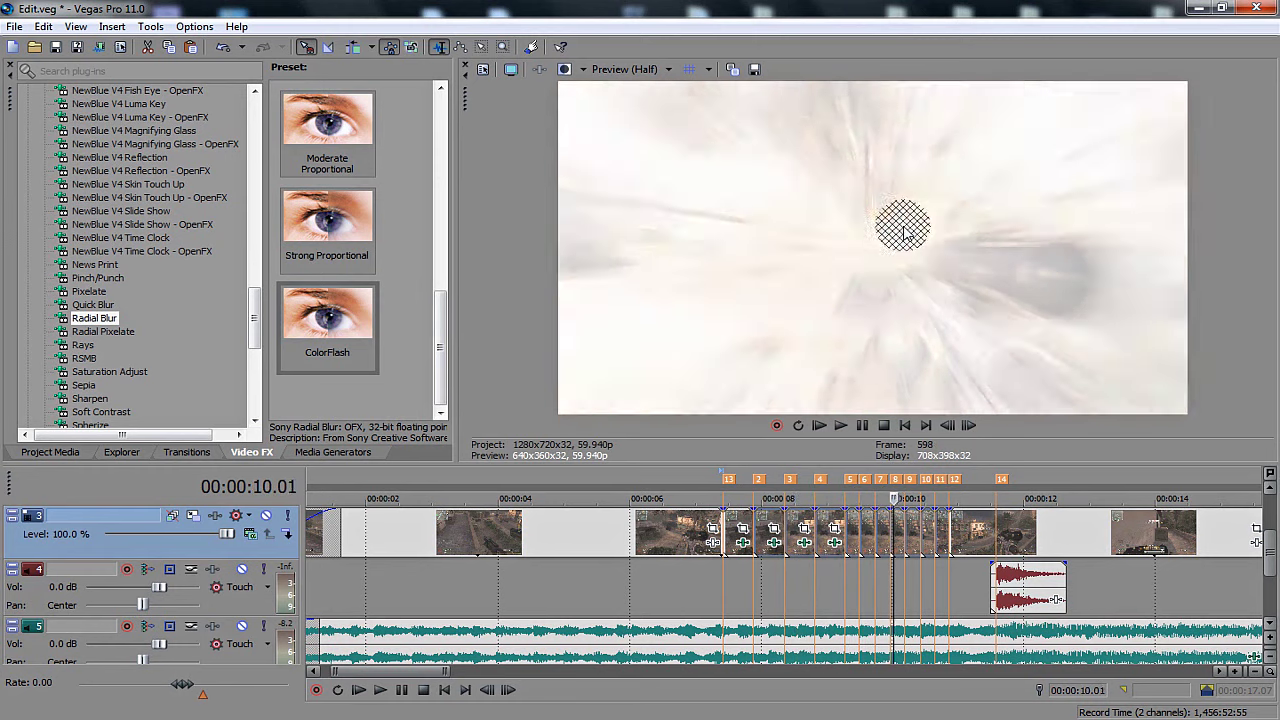
key(Left)
key(Left)
key(Left)
key(Left)
key(Left)
key(Left)
key(Left)
key(Left)
key(Left)
key(Left)
key(Left)
key(Left)
key(Left)
key(Left)
key(Left)
key(Left)
key(Left)
key(Left)
key(Left)
key(Left)
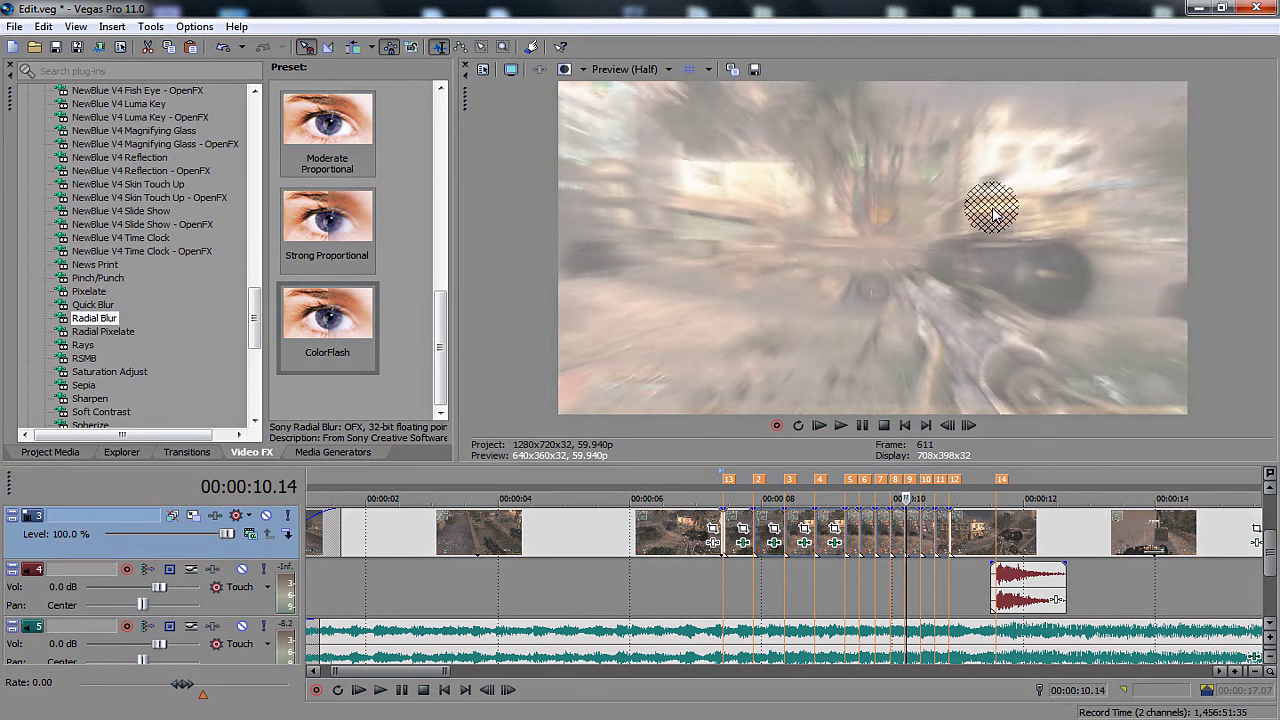
key(Right)
key(Right)
key(Right)
key(Right)
key(Right)
key(Right)
key(Right)
key(Right)
key(Right)
key(Right)
key(Right)
key(Right)
key(Right)
key(Right)
key(Right)
key(Right)
key(Right)
key(Right)
key(Right)
key(Right)
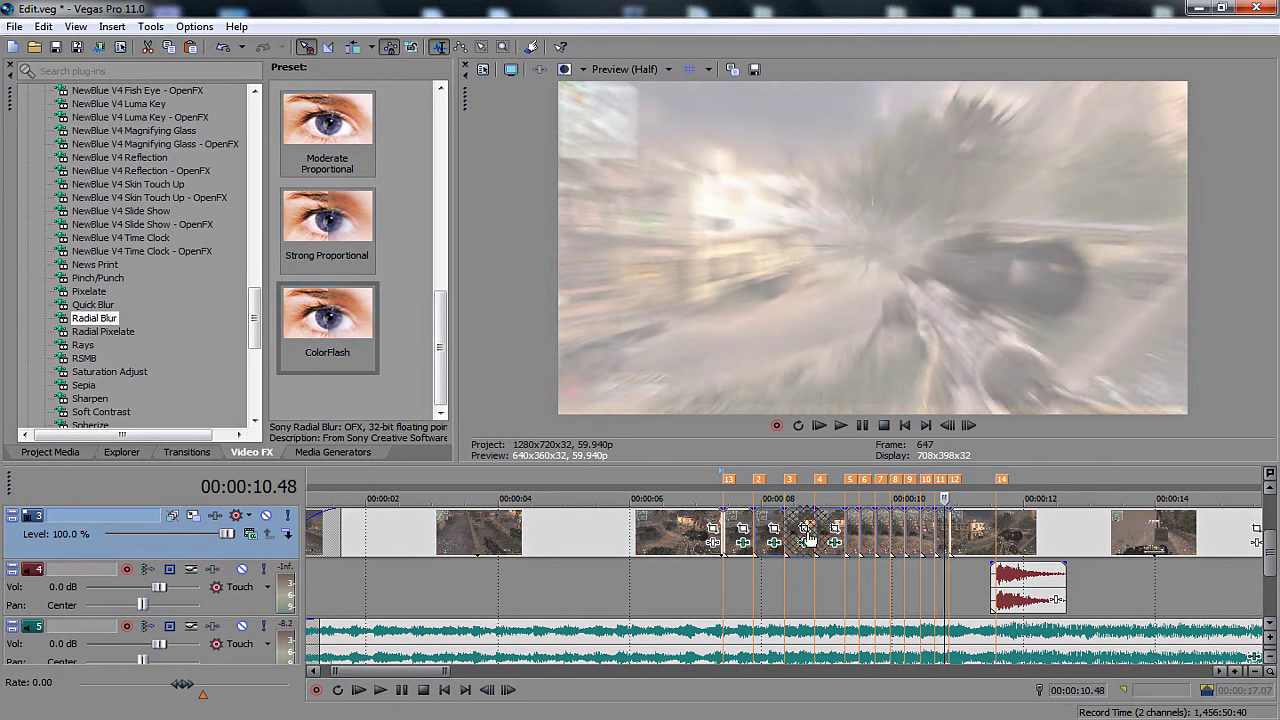
Step: Add a Magenta Solid Color event to track 2 starting at marker 13, keeping the default generator settings
click(724, 505)
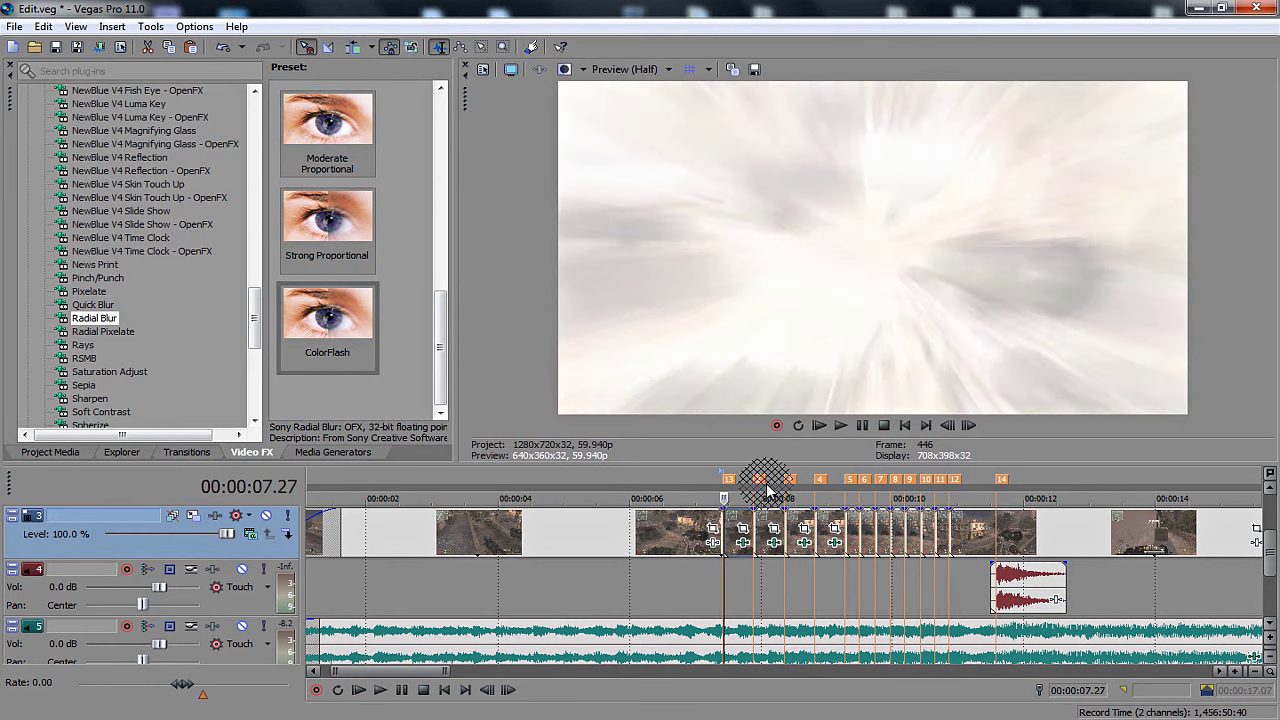
drag(1265, 577, 1268, 545)
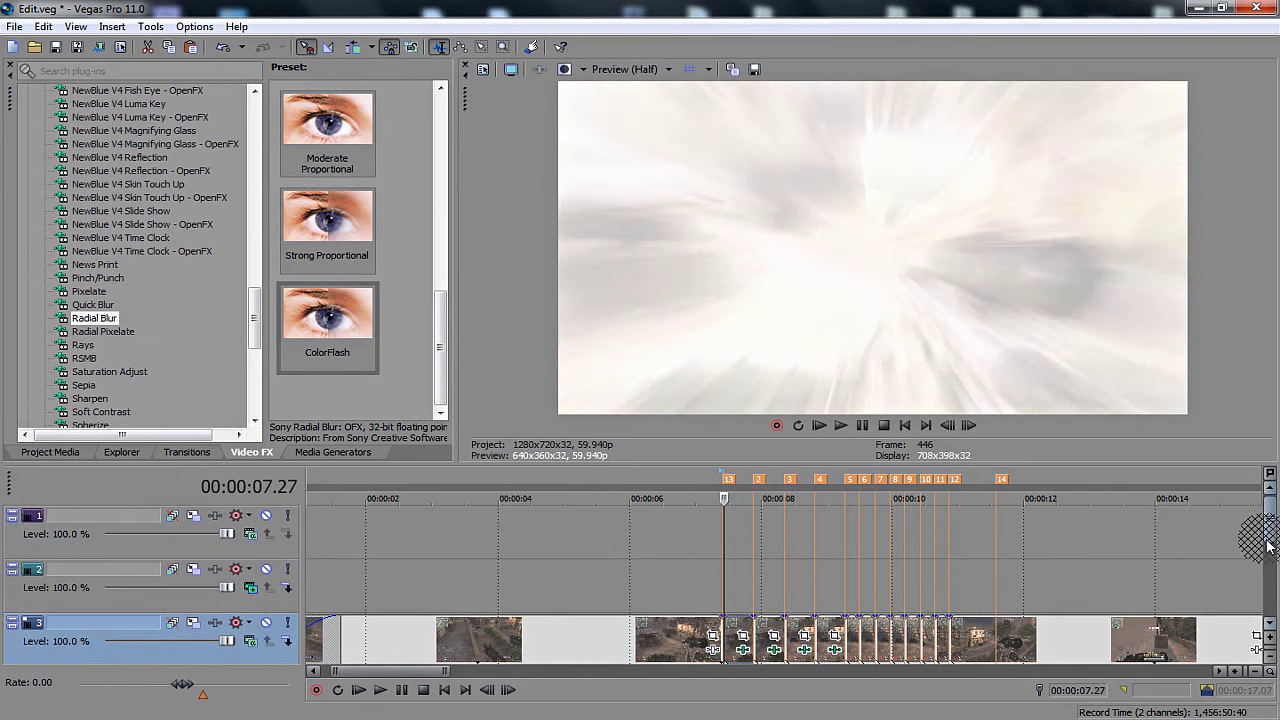
click(334, 452)
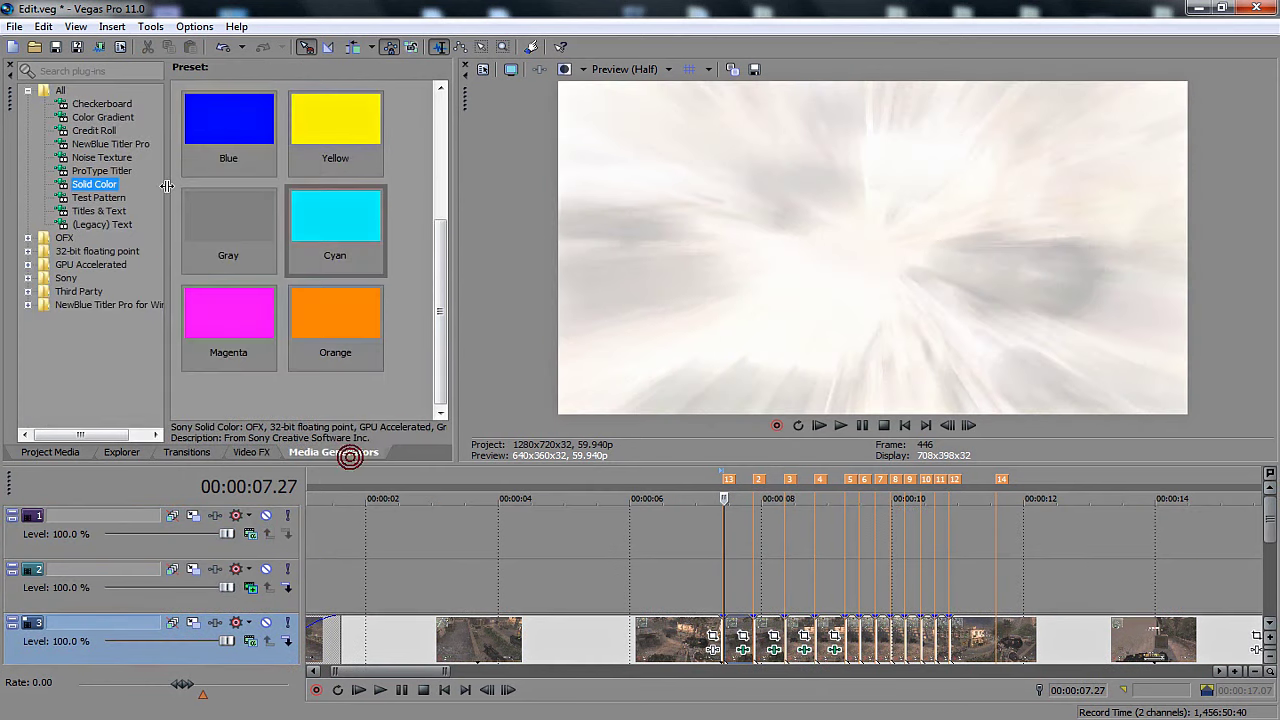
drag(229, 315, 737, 590)
click(1117, 361)
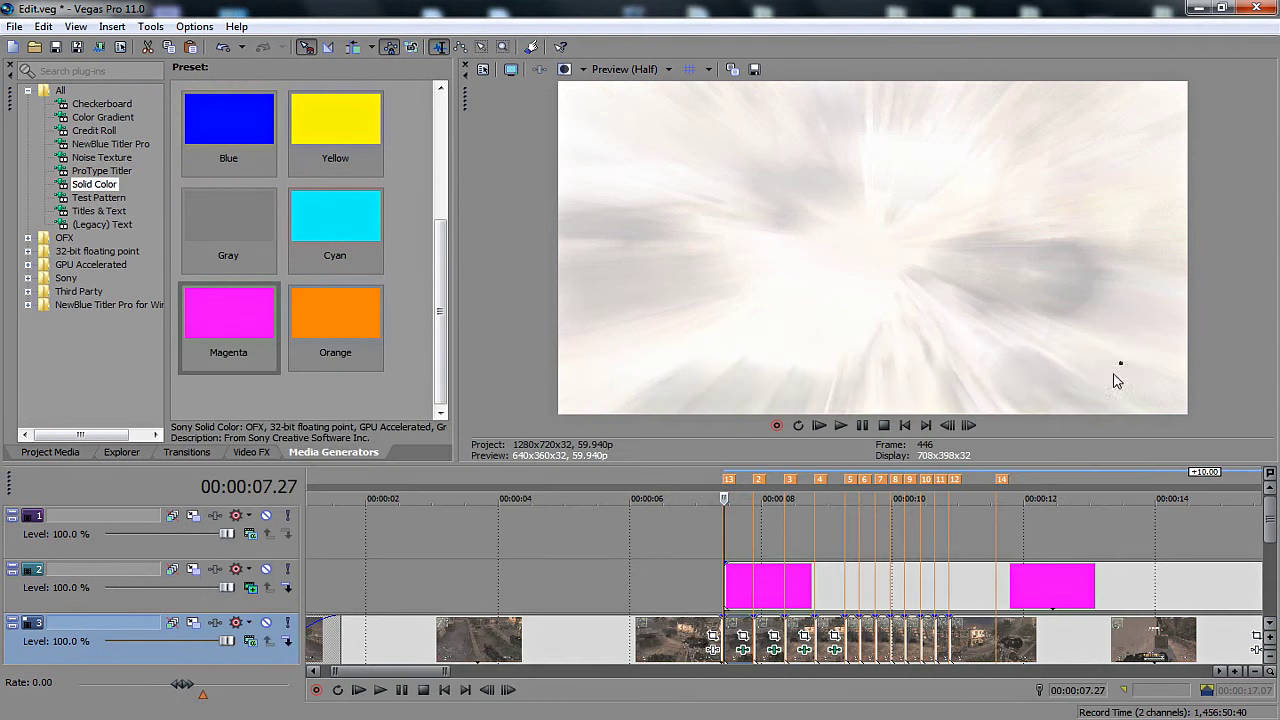
Step: Split the magenta event at marker 2 and delete the part after it
click(750, 587)
click(752, 583)
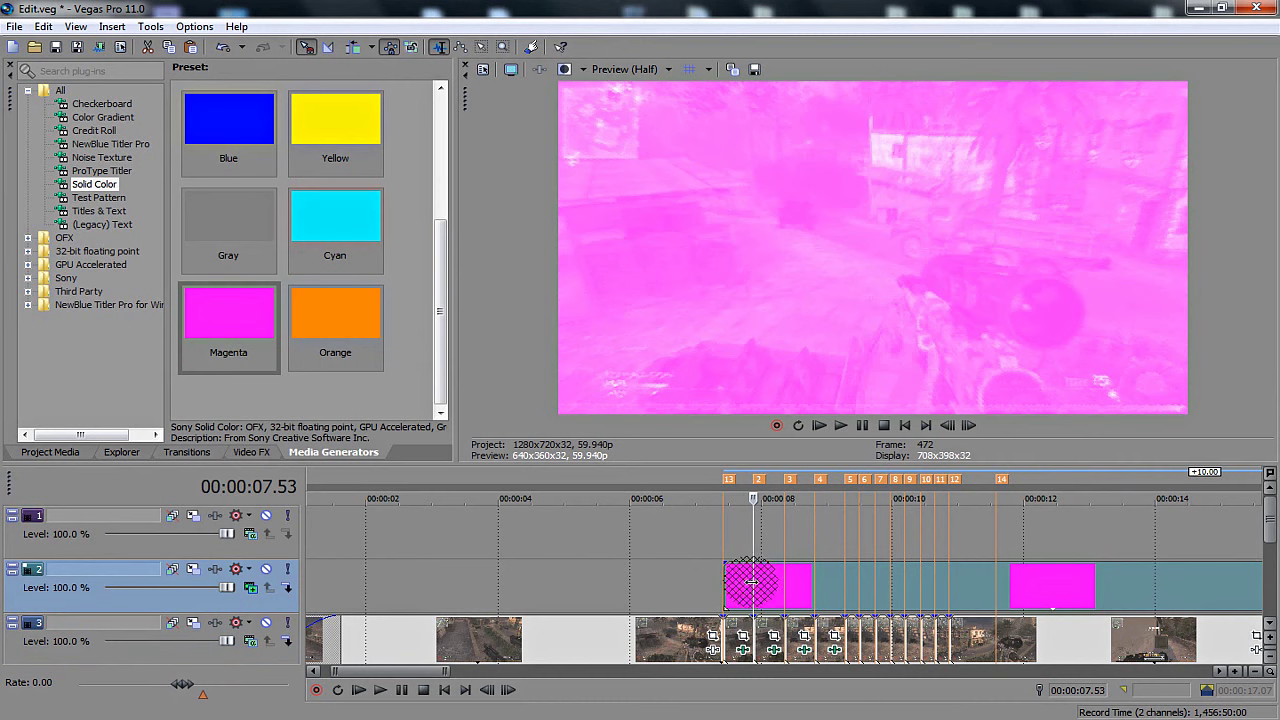
click(764, 587)
key(Delete)
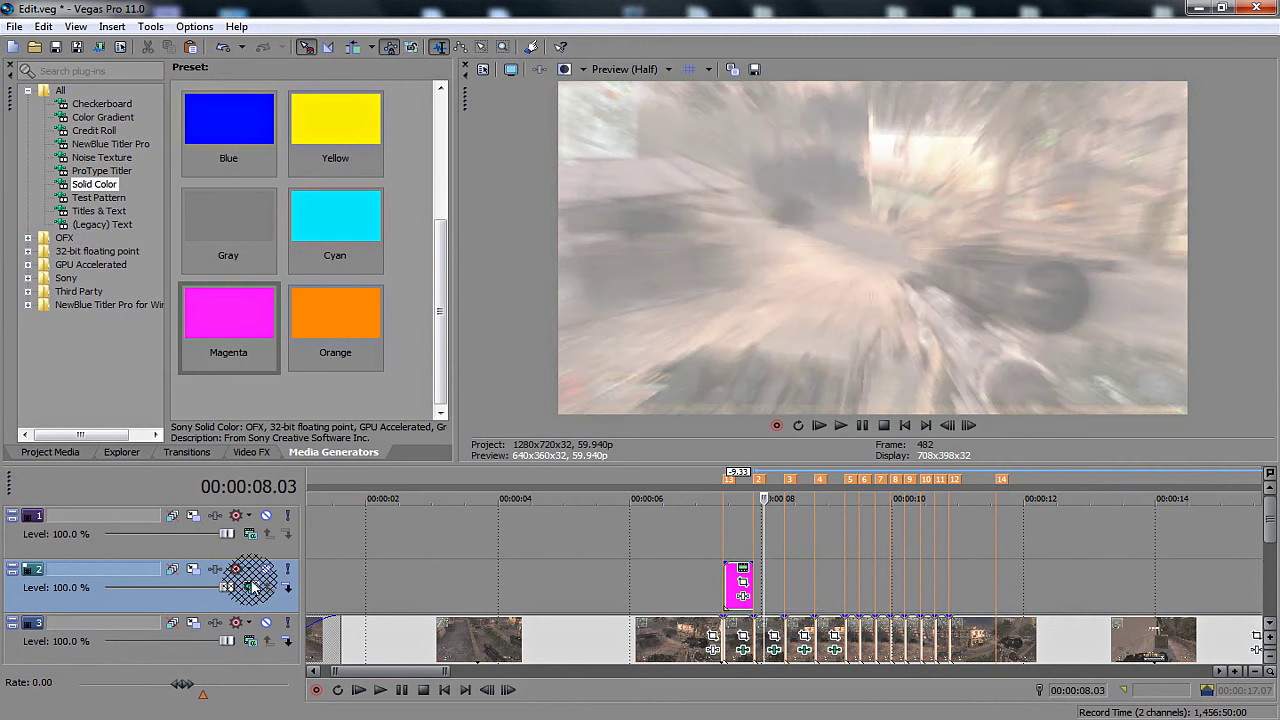
Step: Set track 2's compositing mode to Source Alpha and view the magenta event at 00:00:07.30
click(250, 587)
click(309, 418)
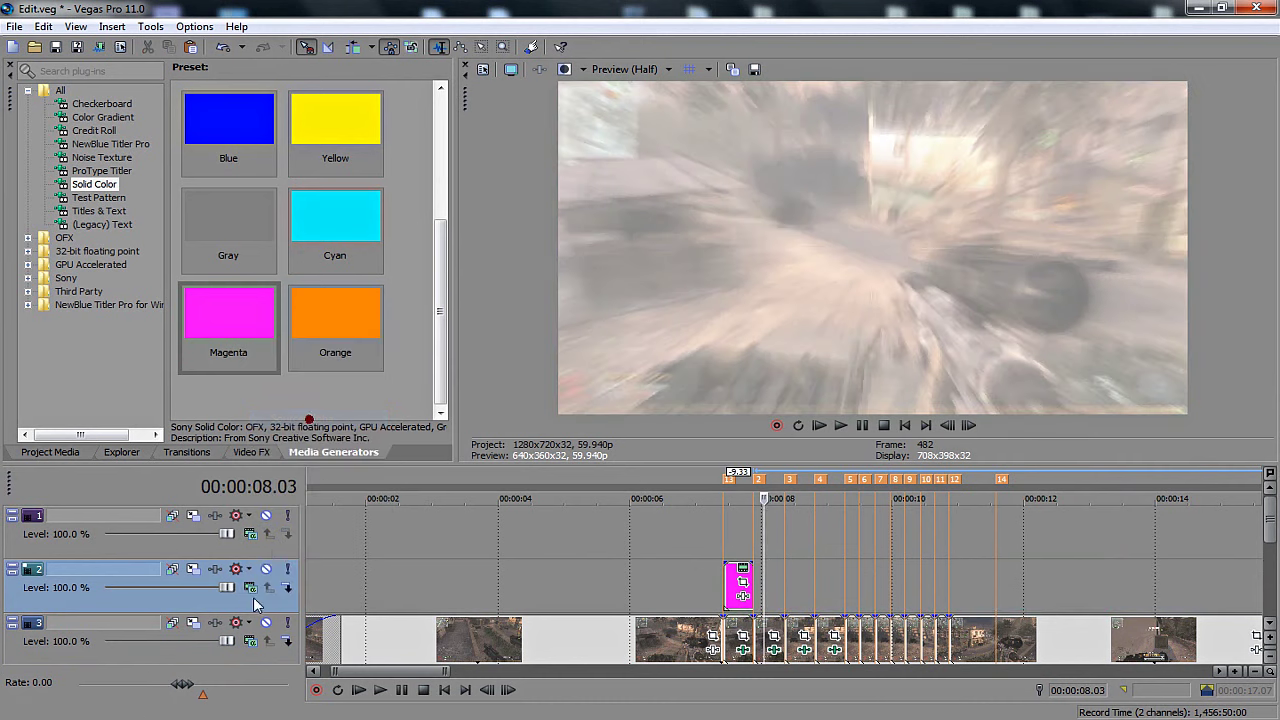
click(726, 593)
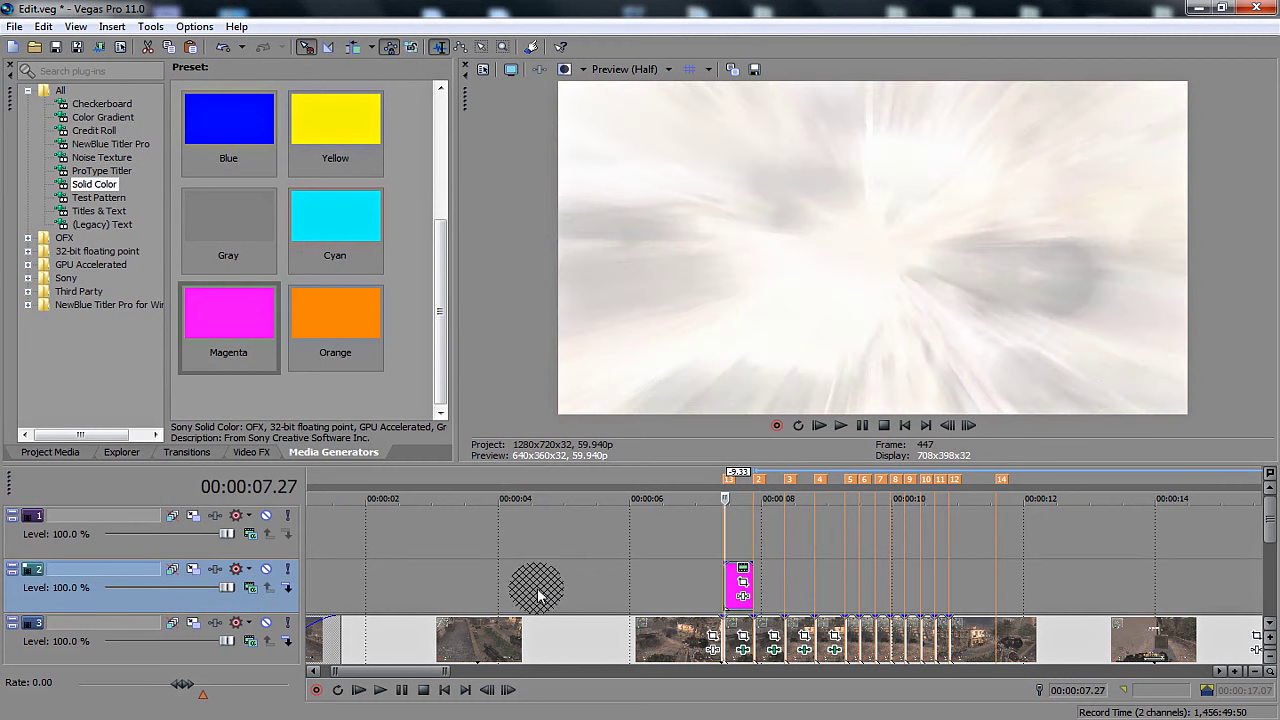
key(Right)
key(Right)
key(Right)
Step: Set track 2's compositing mode to Add and return the cursor to marker 13
click(250, 587)
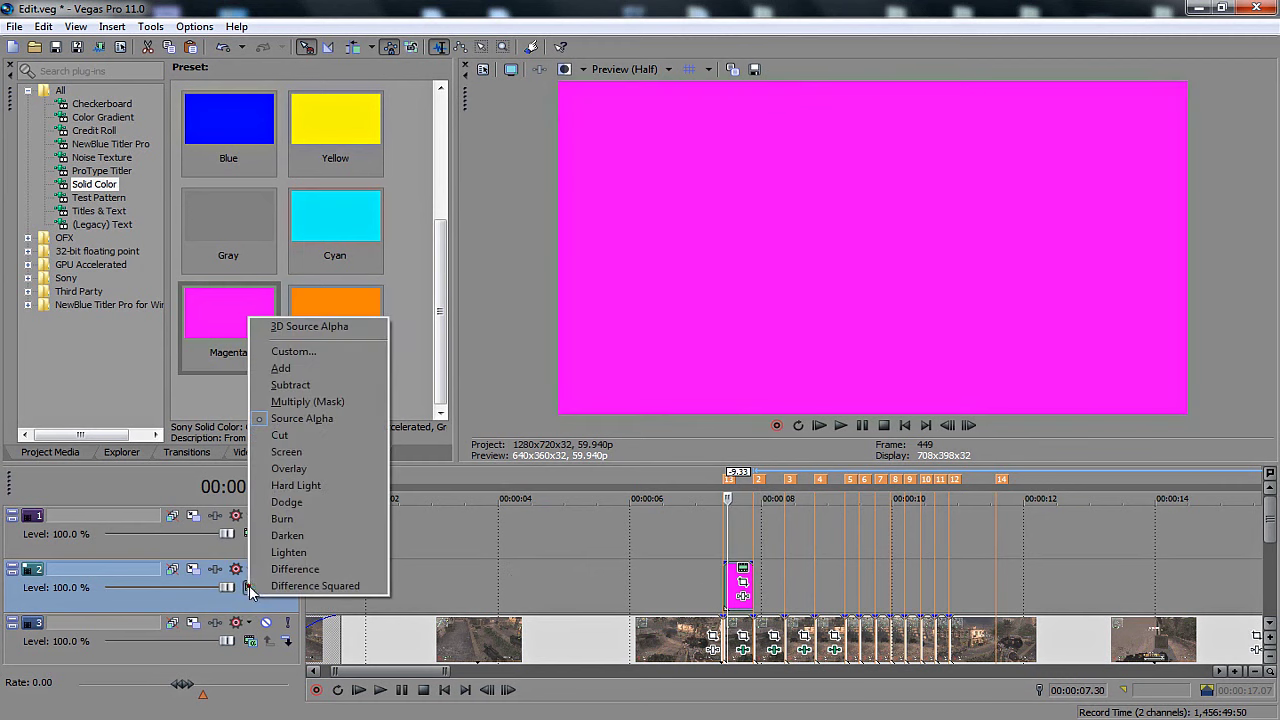
click(334, 372)
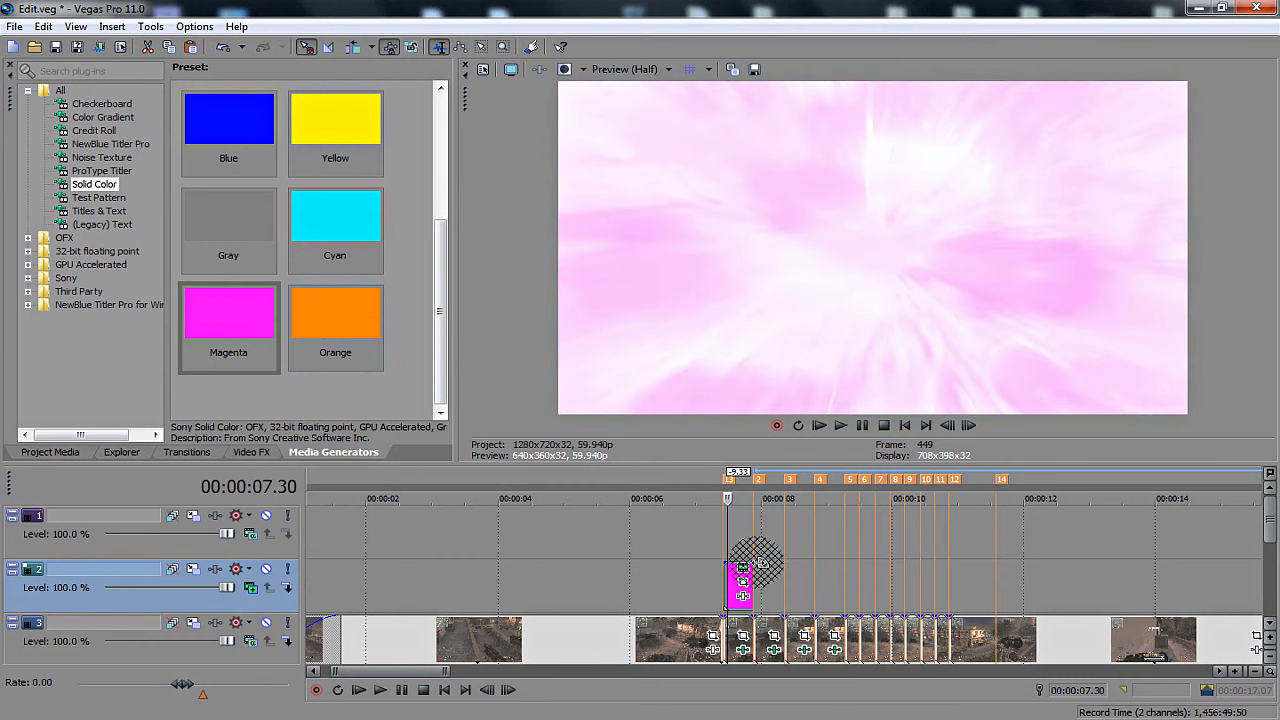
key(Left)
key(Left)
key(Left)
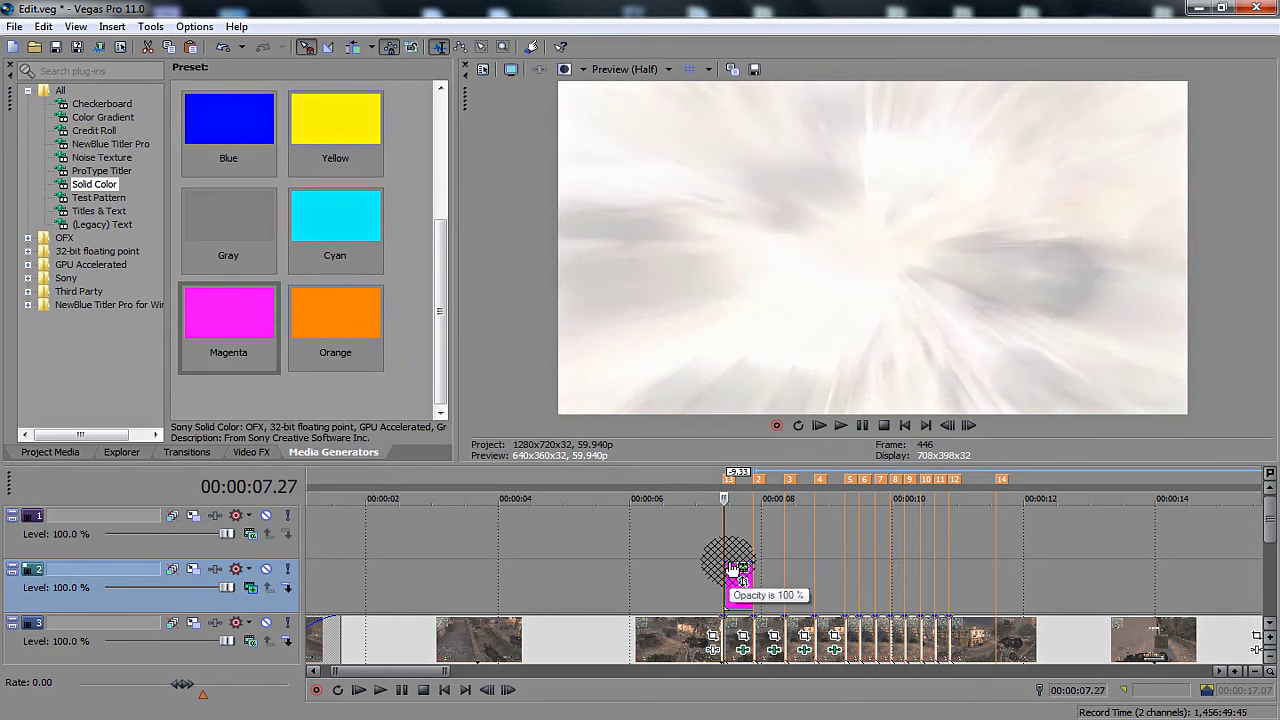
Step: Lower the magenta event's opacity and fade it out over its full length, with a fade offset of 00:00:00.27
click(1238, 671)
drag(800, 565, 801, 590)
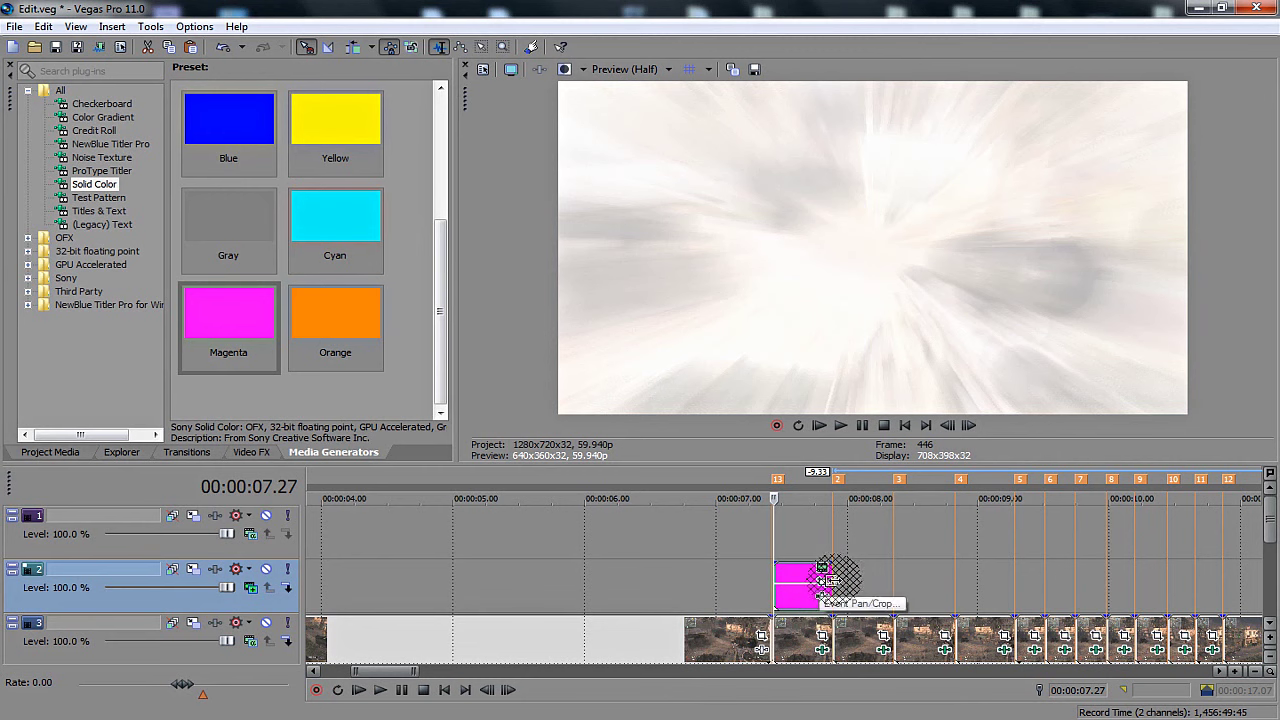
drag(833, 562, 745, 565)
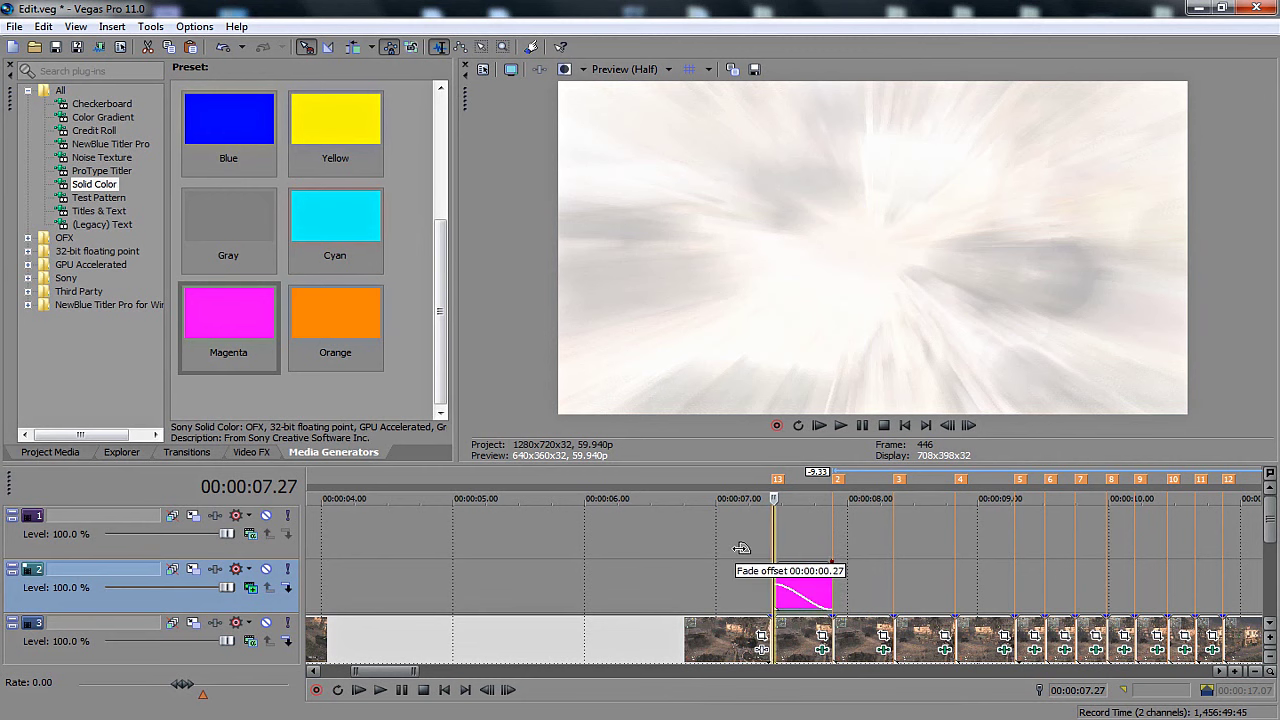
right_click(815, 577)
mouse_move(988, 115)
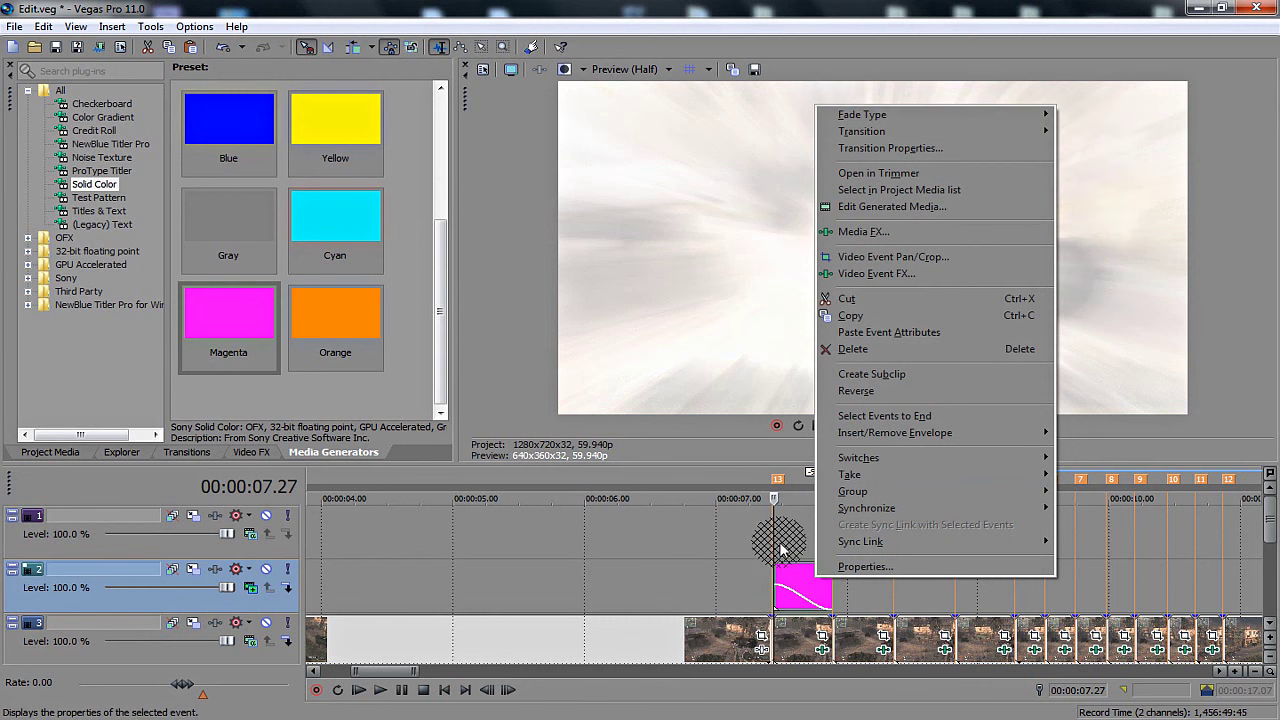
Step: Scrub from marker 13 past marker 2 to check the fading magenta flash over the clip
click(781, 548)
key(Right)
key(Right)
key(Right)
key(Right)
key(Right)
key(Right)
key(Right)
key(Right)
key(Right)
key(Right)
key(Right)
key(Right)
key(Right)
key(Right)
key(Right)
key(Right)
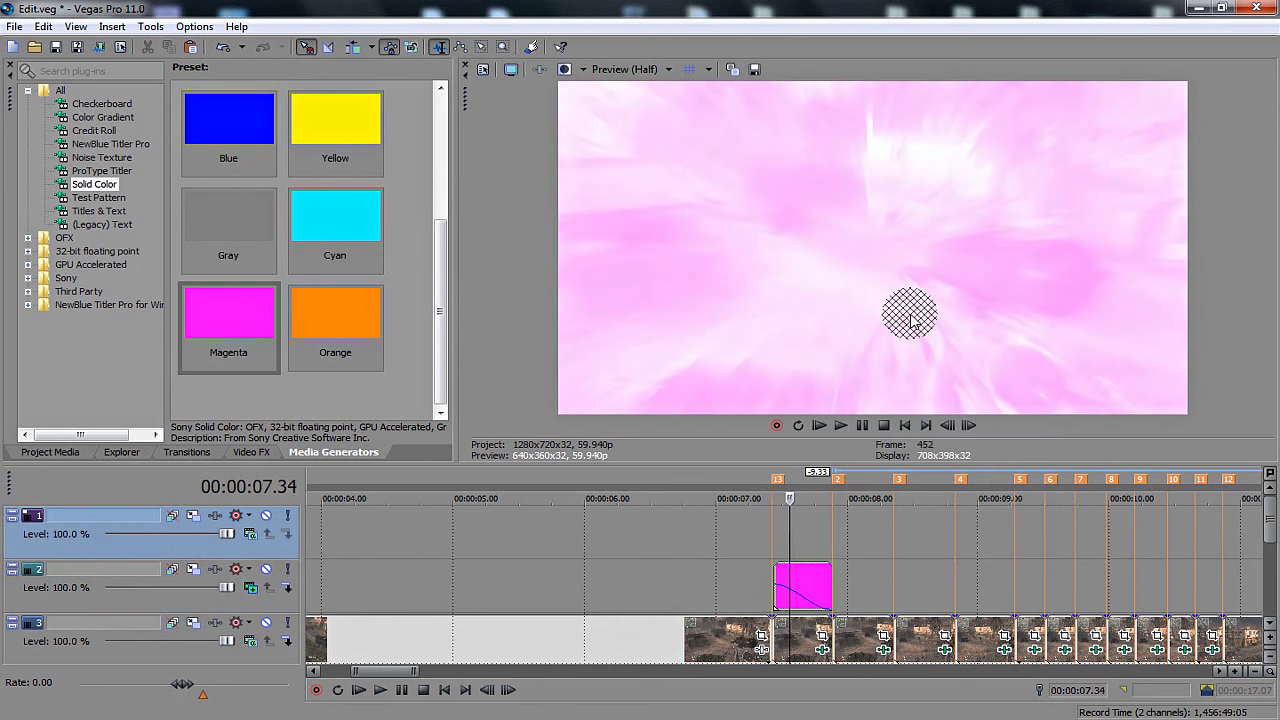
key(Right)
key(Right)
key(Right)
key(Right)
key(Right)
key(Right)
key(Right)
key(Right)
key(Right)
key(Right)
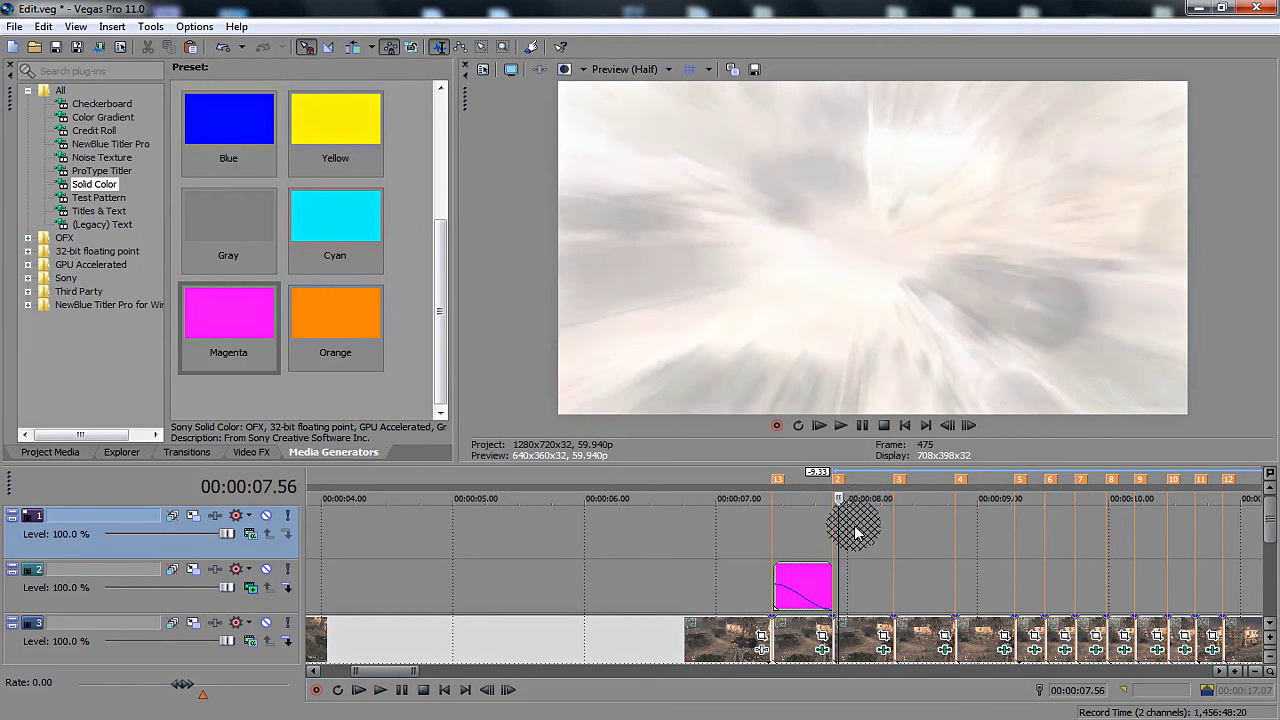
click(784, 545)
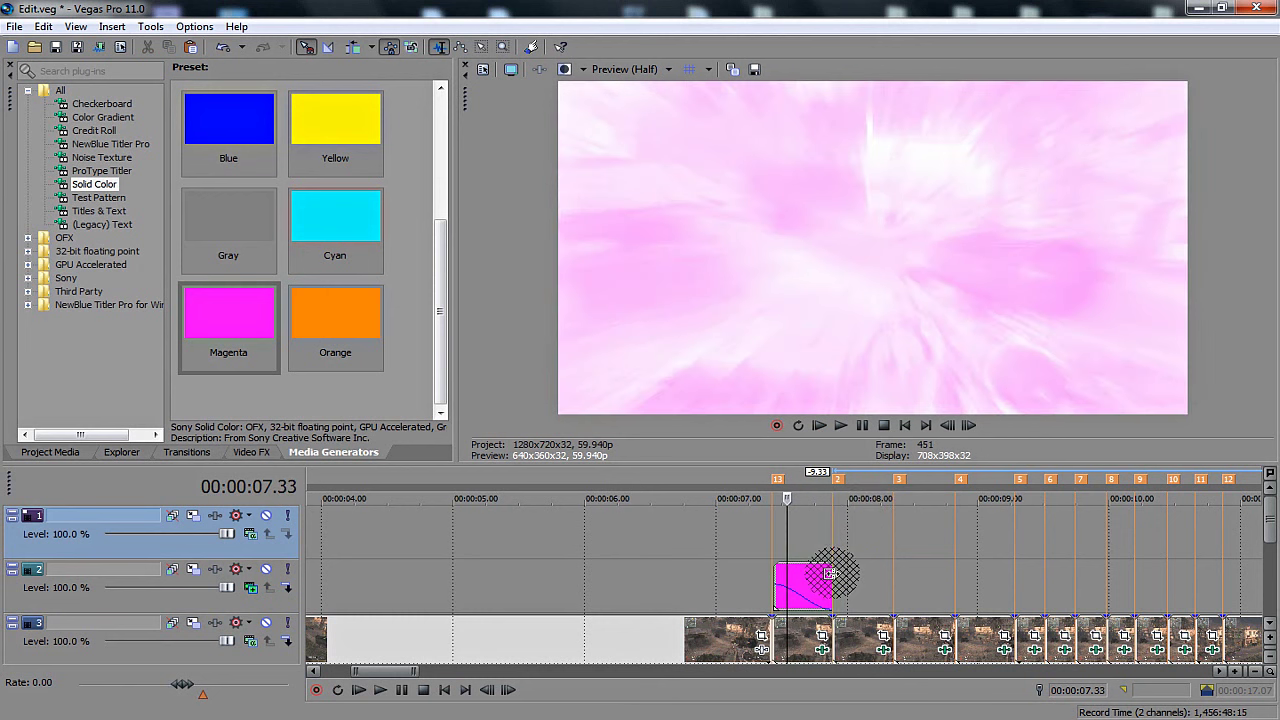
Step: Add a Cyan Solid Color event to track 2 just after the magenta event, keeping the default generator settings
click(831, 572)
drag(323, 247, 856, 594)
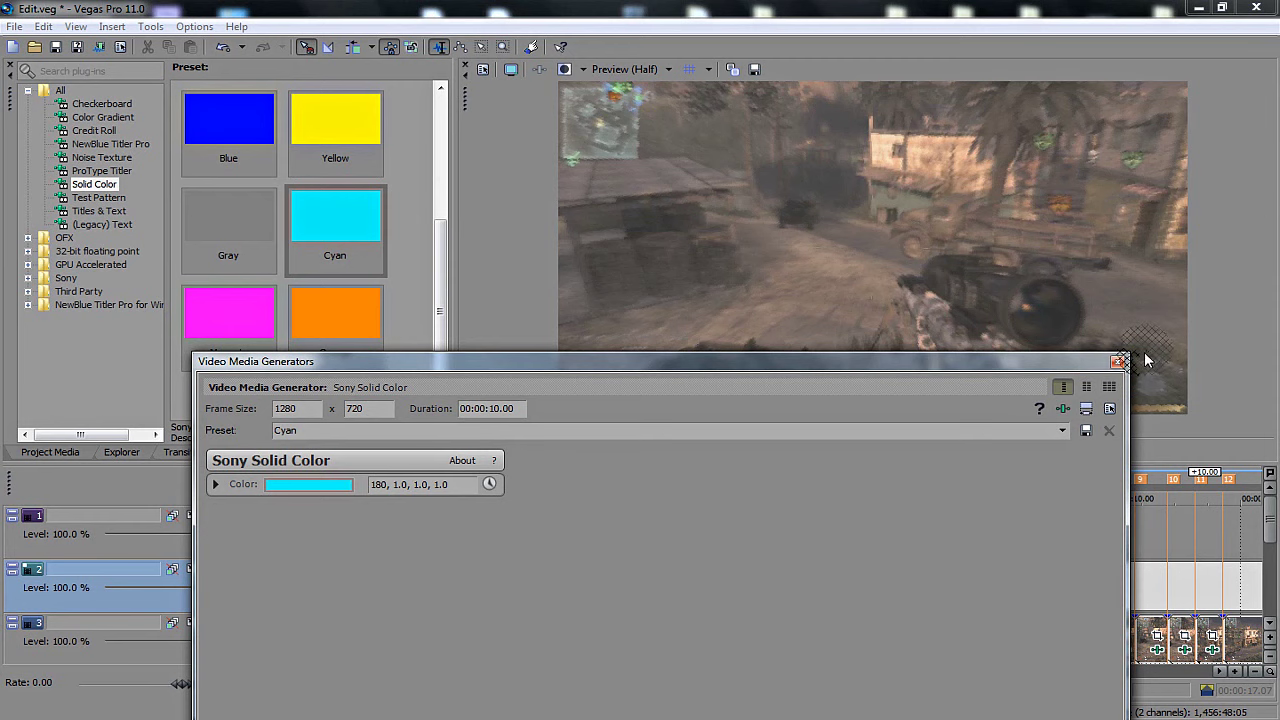
click(1117, 362)
Step: Split the cyan event at marker 3 and delete the part after it
click(884, 584)
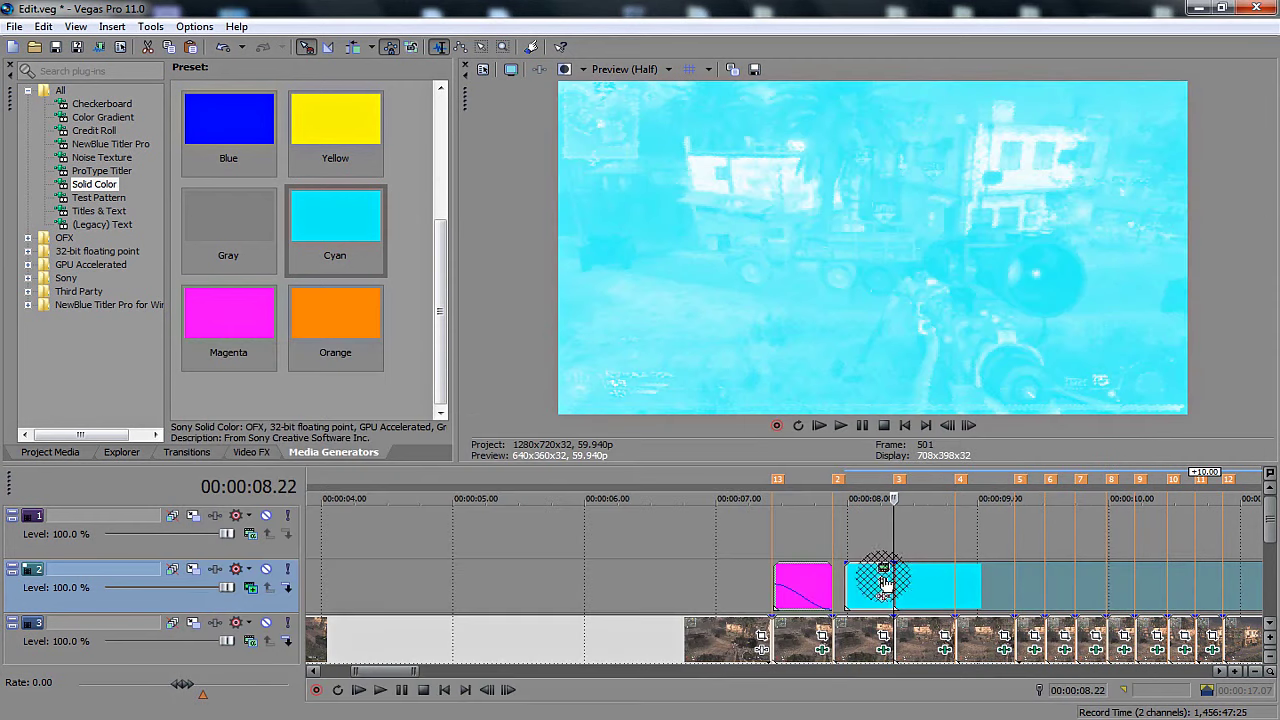
click(918, 579)
key(Delete)
Step: Extend the cyan event's start back to marker 2 and fade it out from reduced opacity with an offset of 00:00:00.28
mouse_move(853, 585)
mouse_down()
mouse_move(885, 592)
mouse_move(906, 563)
mouse_move(835, 568)
mouse_up()
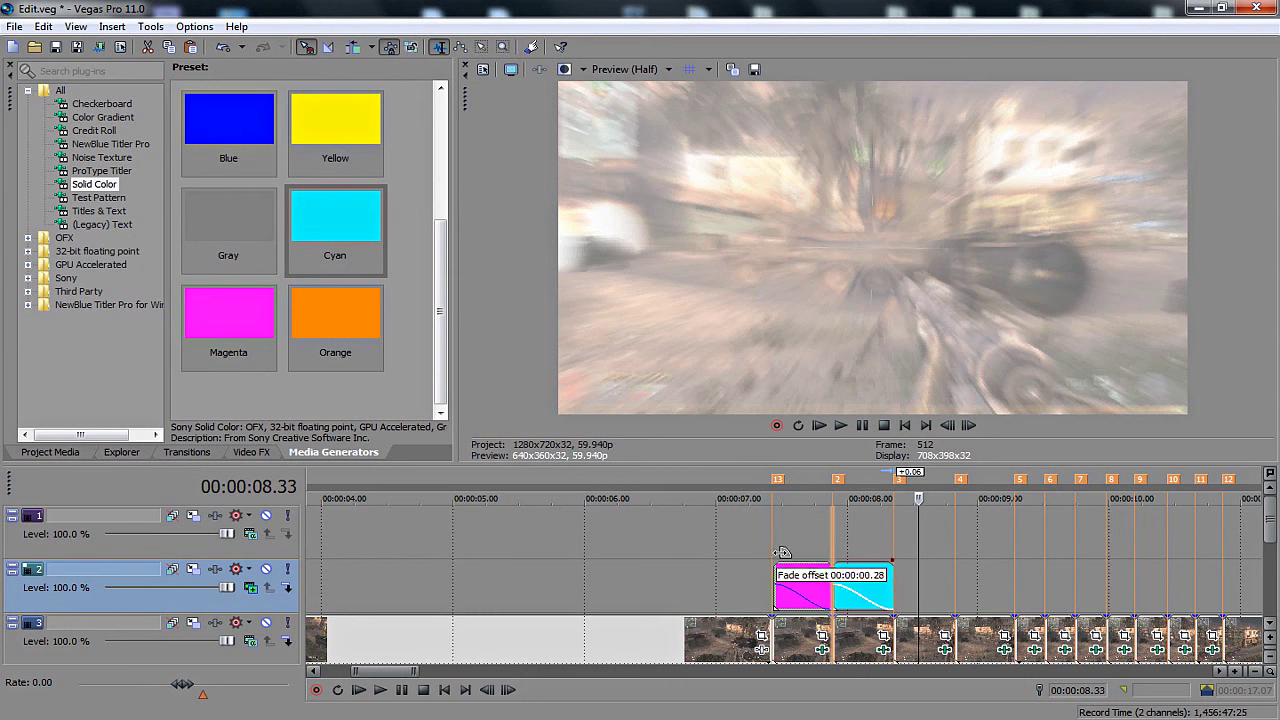
click(808, 534)
Step: Scrub from the start of the magenta event towards the cyan event to check the coloured flashes
click(786, 541)
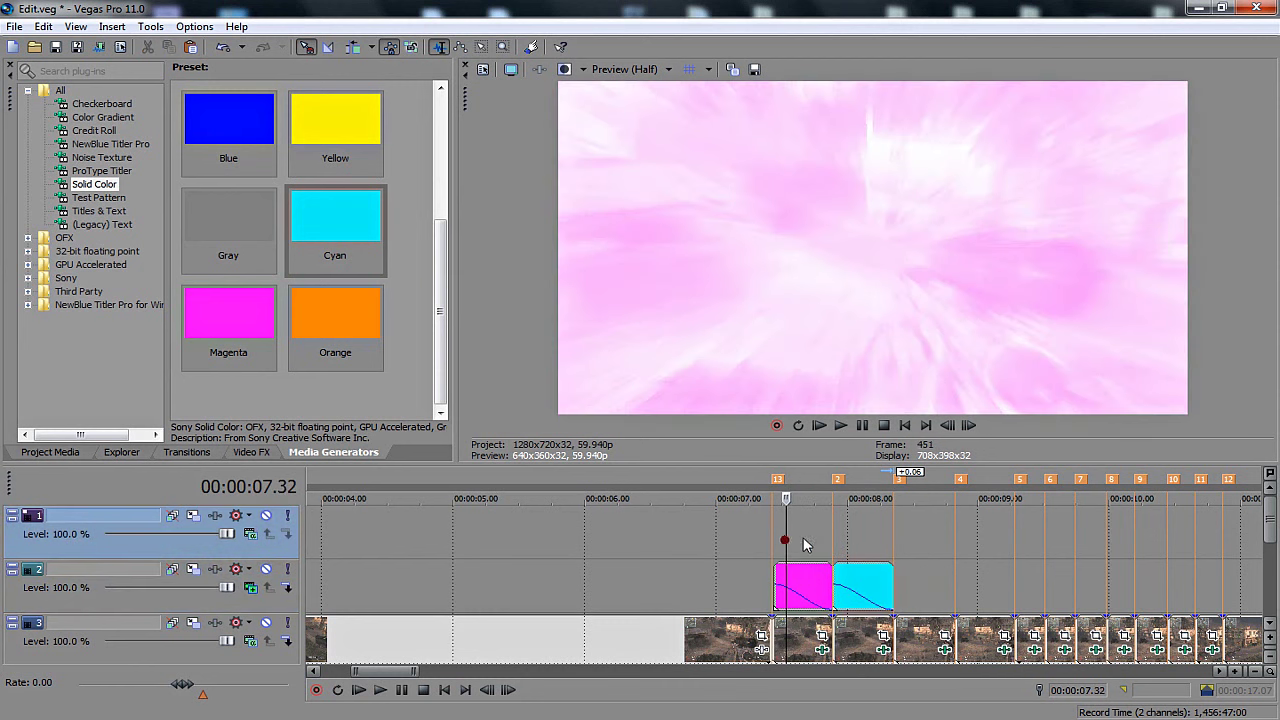
key(Right)
key(Right)
key(Right)
key(Right)
key(Right)
key(Right)
key(Right)
key(Right)
key(Right)
key(Right)
key(Right)
key(Right)
key(Right)
key(Right)
key(Right)
key(Right)
key(Right)
key(Right)
key(Right)
key(Right)
key(Right)
key(Right)
key(Right)
key(Right)
key(Right)
key(Right)
key(Right)
key(Right)
key(Right)
key(Right)
key(Right)
key(Right)
key(Right)
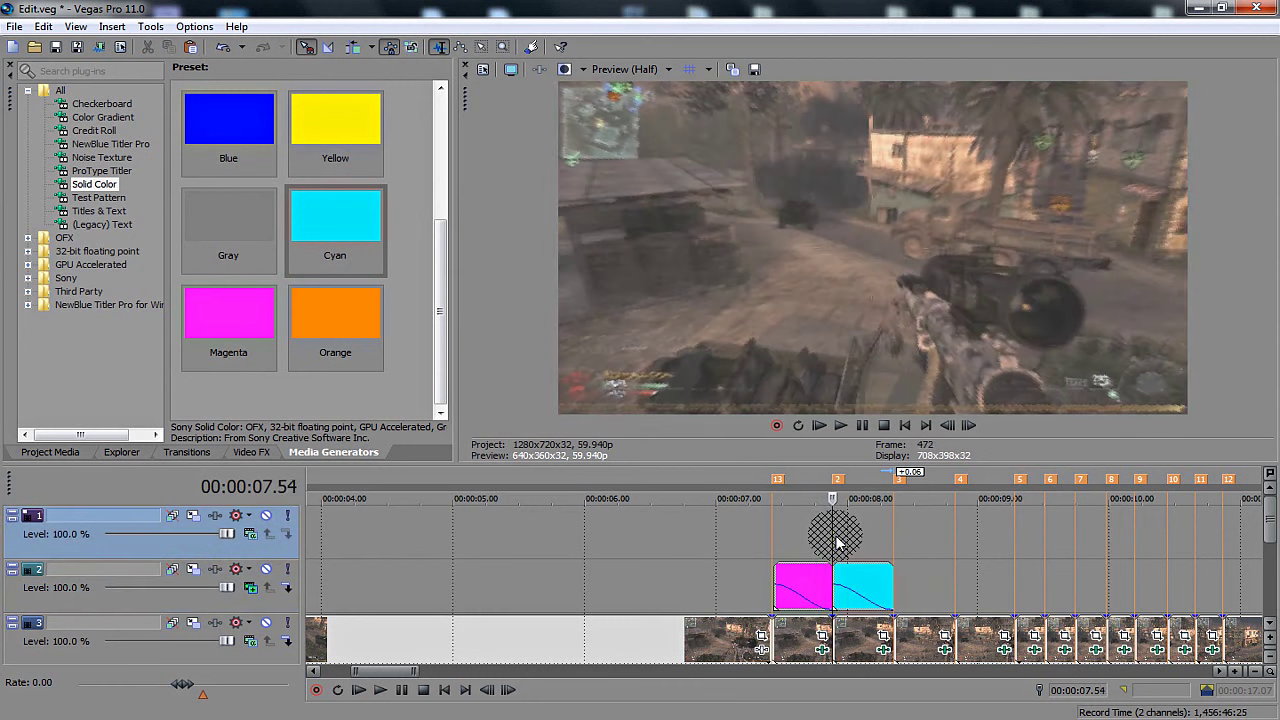
Step: Step frame by frame through the cyan event up to marker 3 to check its fading flash
key(Right)
key(Right)
key(Right)
key(Right)
key(Right)
key(Right)
key(Right)
key(Right)
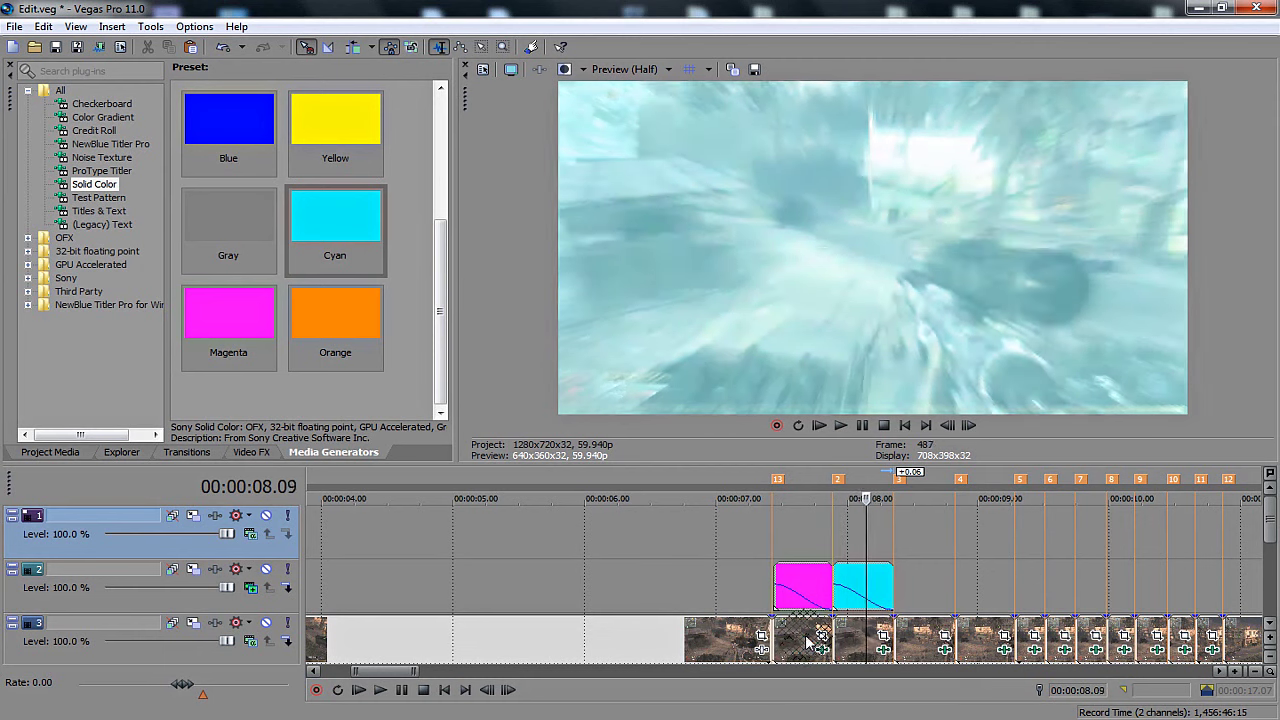
key(Right)
key(Right)
key(Right)
key(Right)
key(Right)
key(Right)
key(Right)
key(Right)
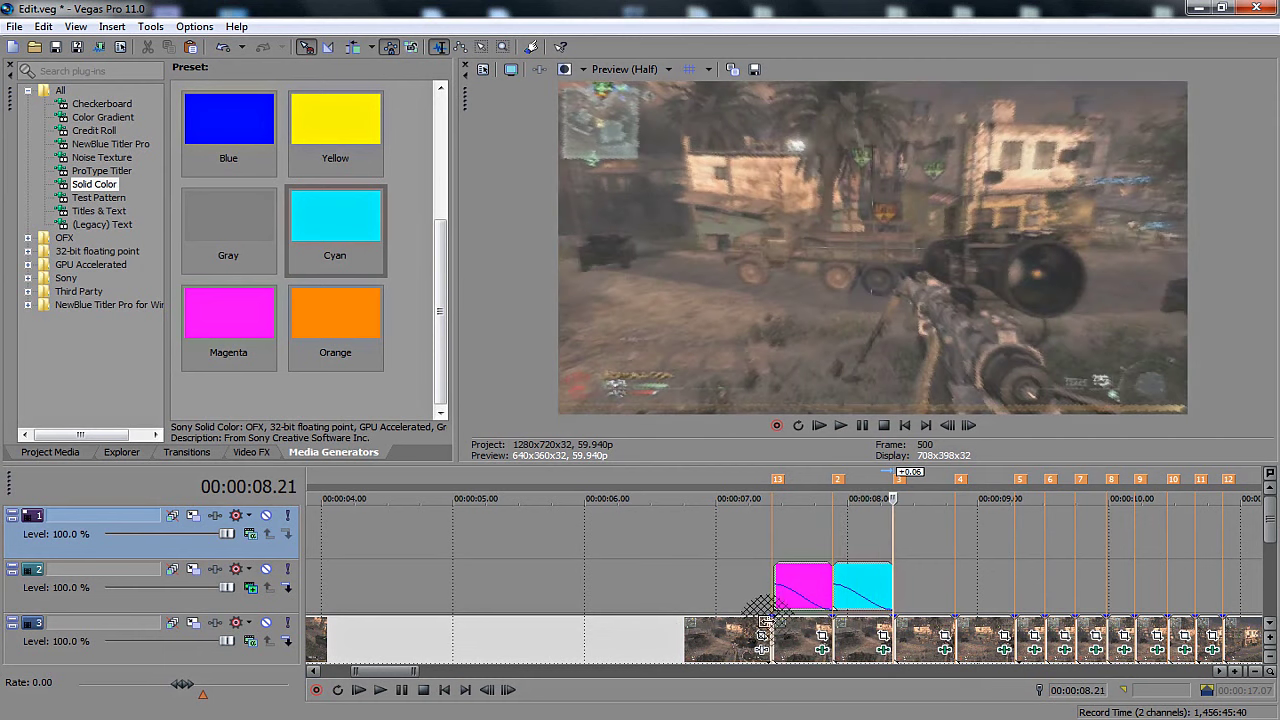
key(Right)
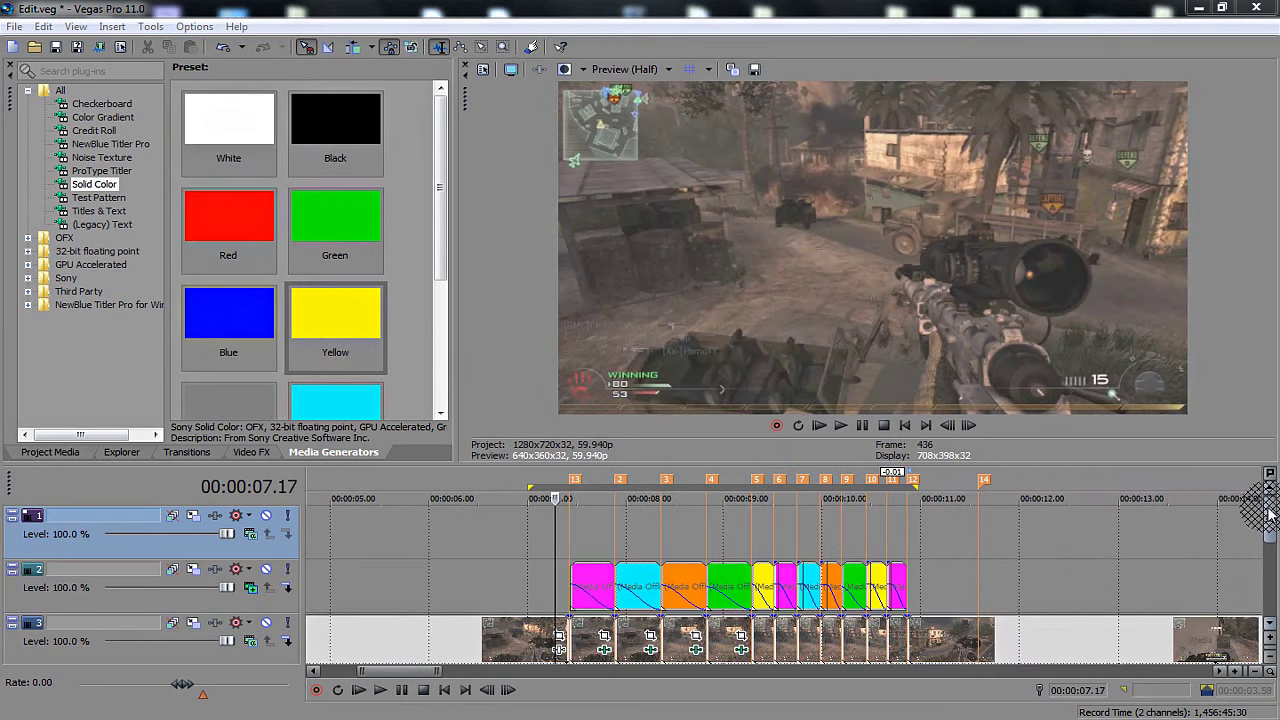
Step: Inspect the coloured events between markers 13 and 12 on track 2, previewing the magenta, yellow, cyan, orange and green flashes
scroll(1277, 515, down, 3)
scroll(1268, 534, up, 3)
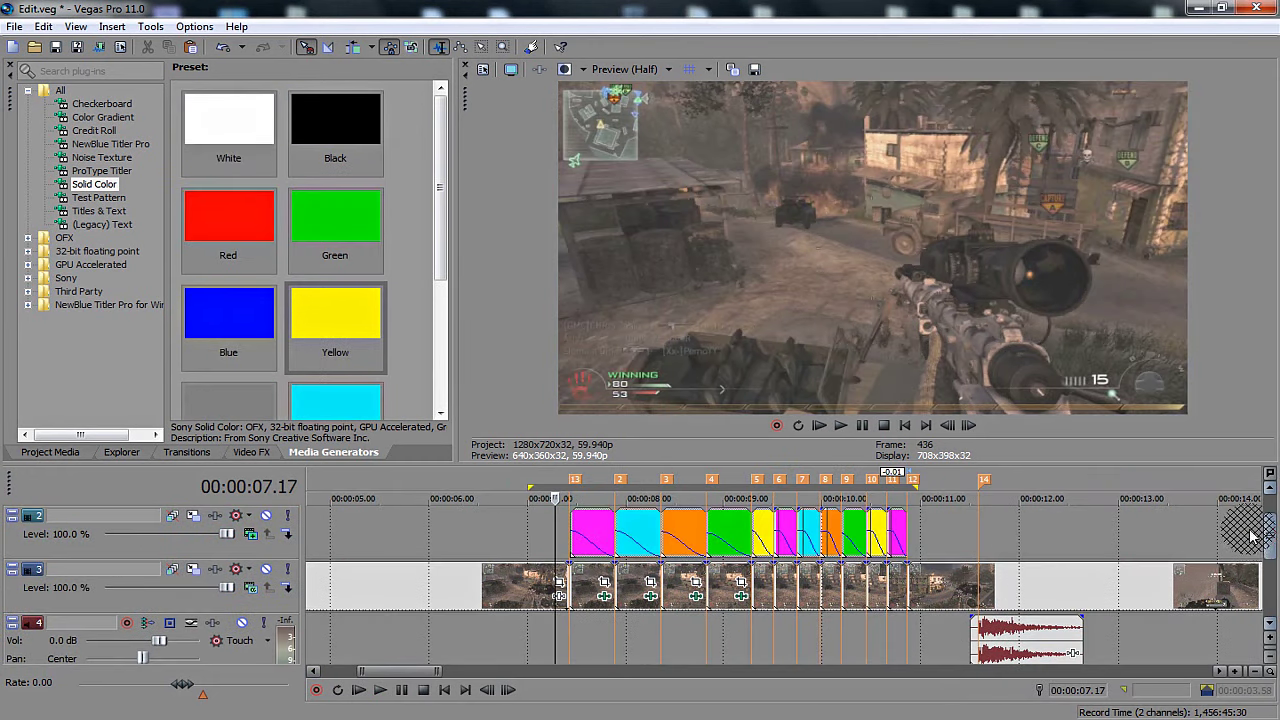
click(596, 577)
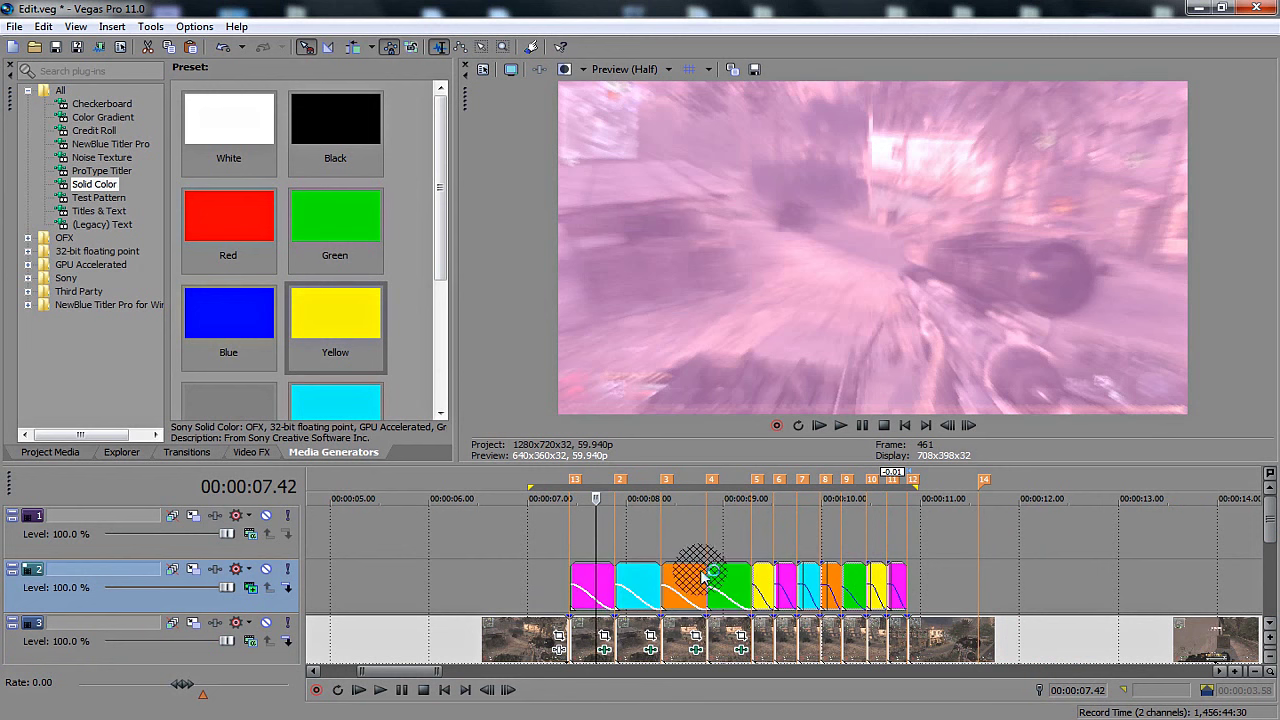
right_click(667, 570)
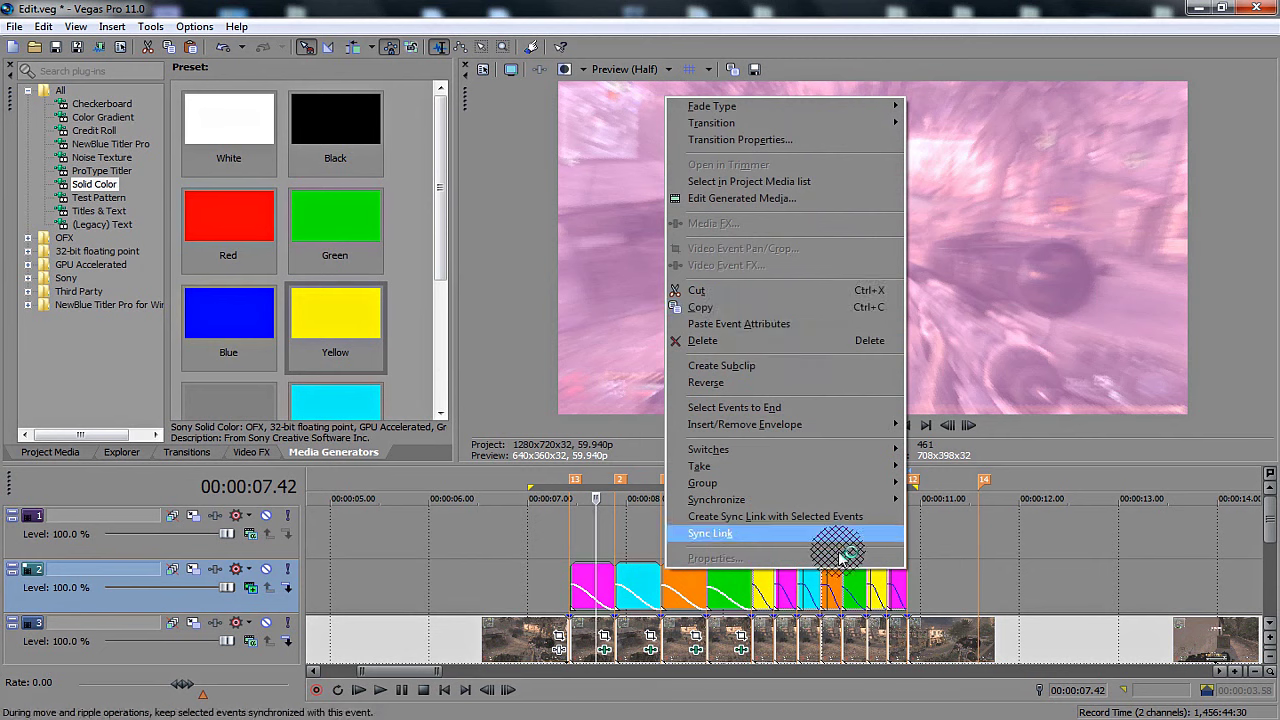
click(761, 584)
click(752, 573)
click(764, 576)
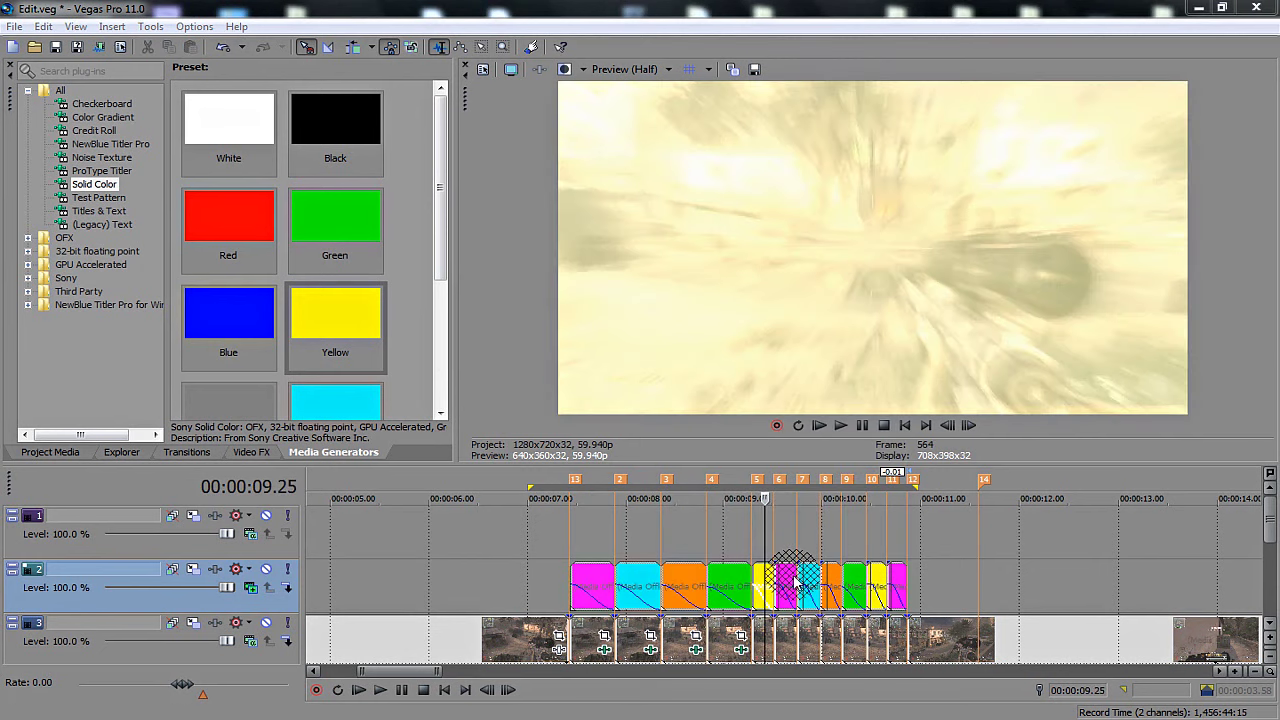
click(797, 583)
click(834, 580)
click(847, 580)
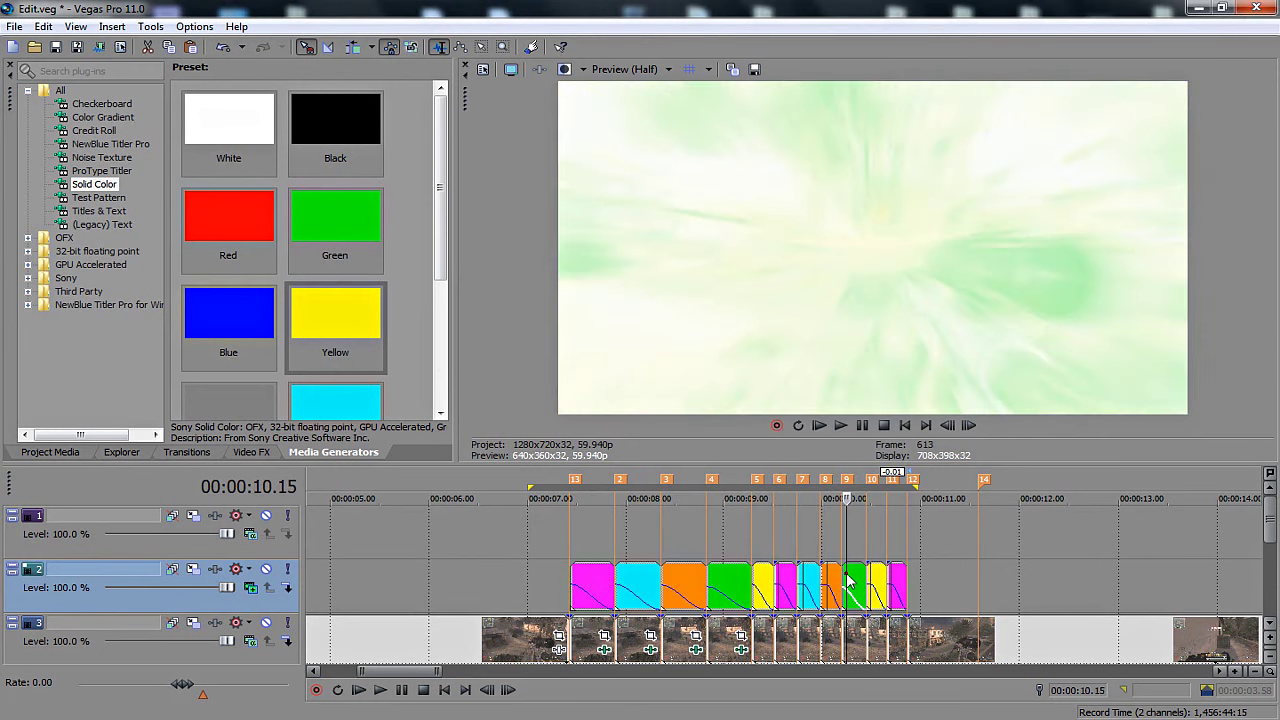
click(868, 575)
click(893, 575)
click(898, 585)
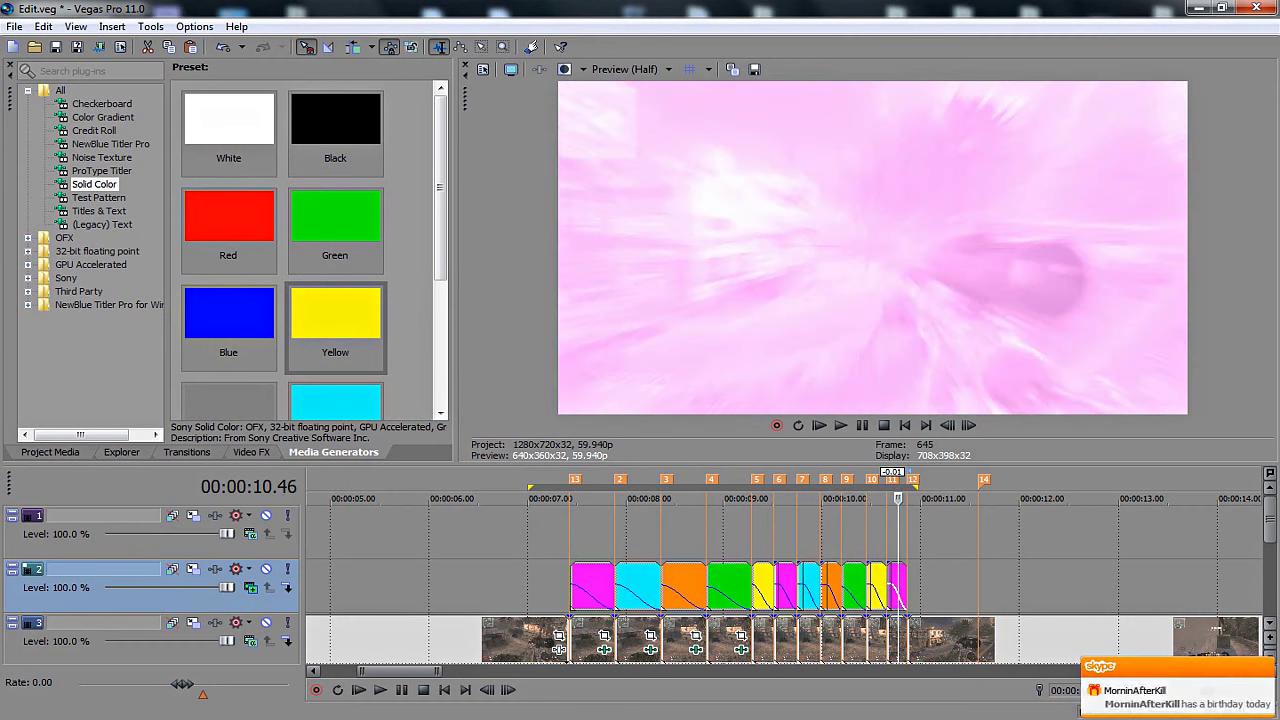
Step: Open Windows Task Manager, end the Skype.exe *32 process and close Task Manager
right_click(651, 719)
click(714, 716)
right_click(666, 719)
click(712, 715)
right_click(692, 719)
click(714, 692)
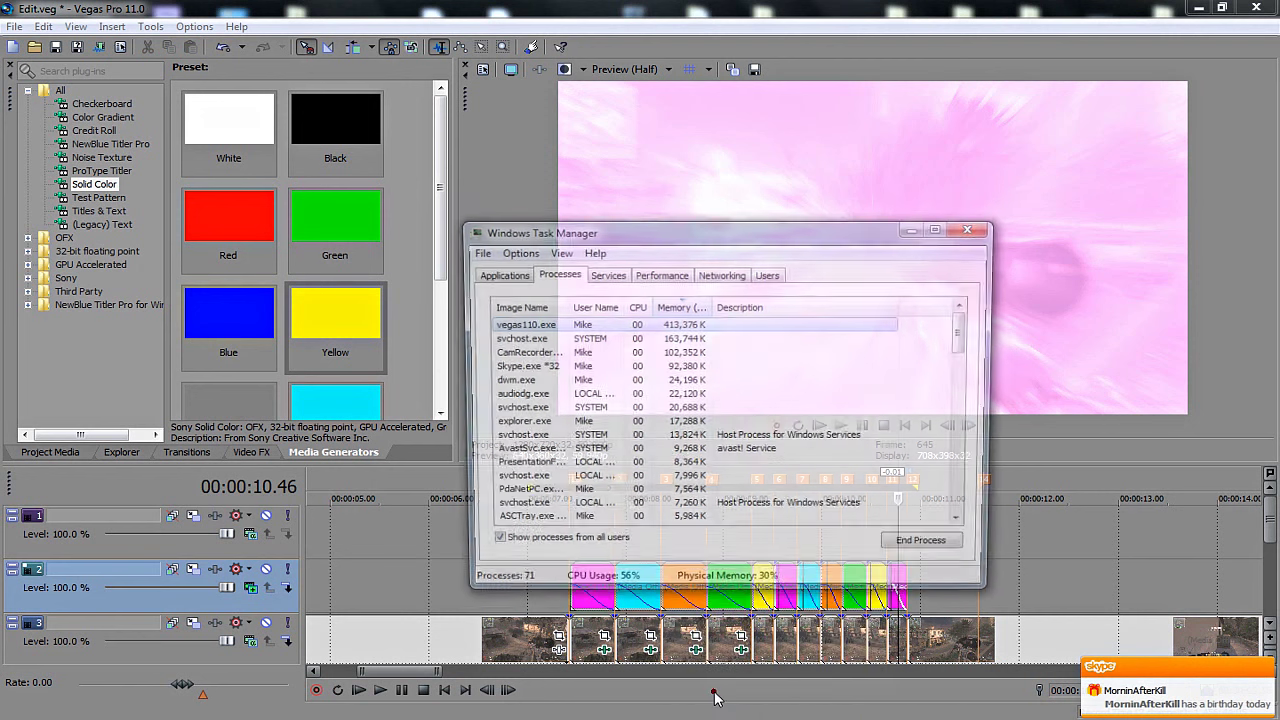
key(s)
key(s)
click(919, 546)
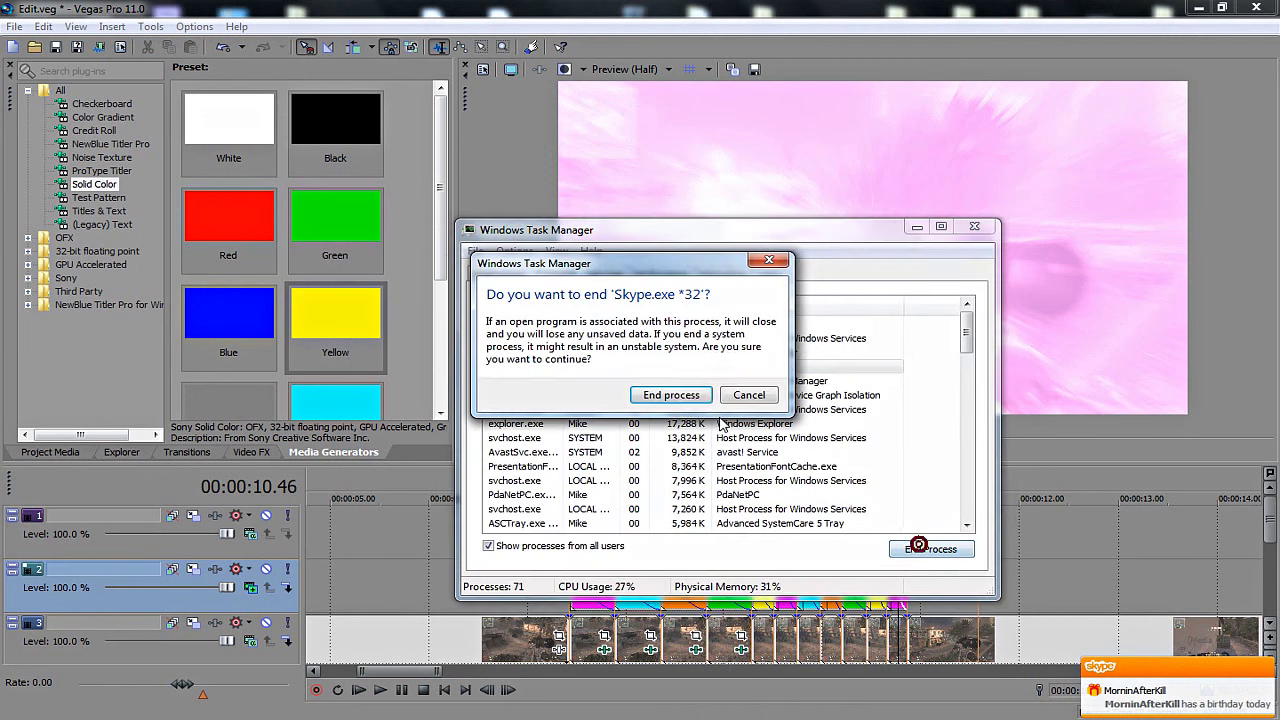
click(668, 394)
key(alt+F4)
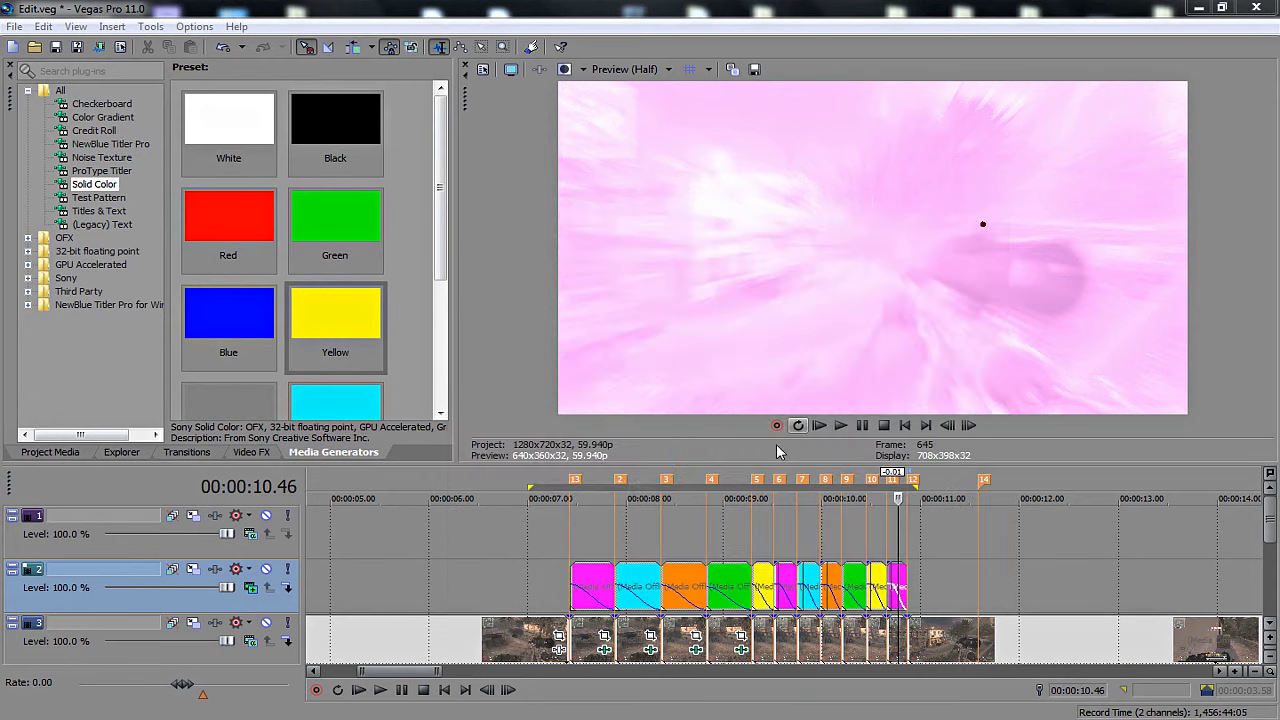
Step: Step frame by frame from the first magenta event to the second cyan event to check each flash's fade
click(655, 540)
key(space)
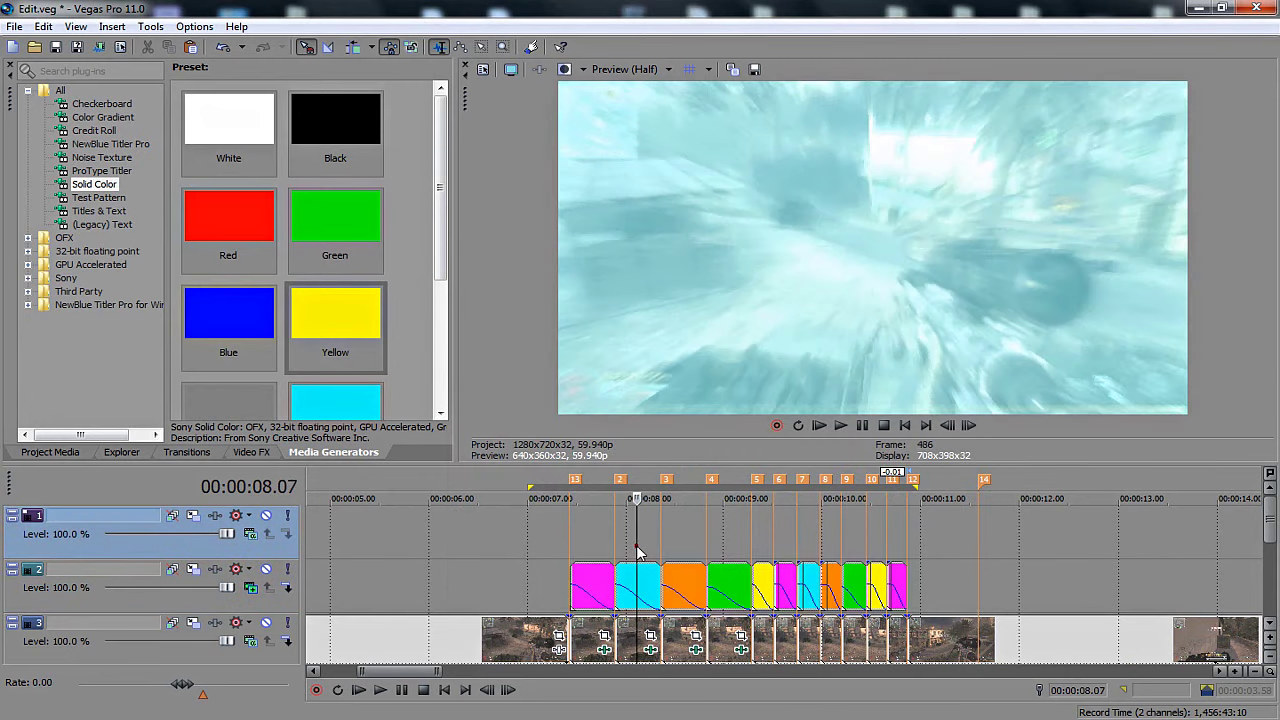
click(600, 549)
key(Right)
key(Right)
key(Right)
key(Right)
key(Right)
key(Right)
key(Right)
key(Right)
key(Right)
key(Right)
key(Right)
key(Right)
key(Right)
key(Right)
key(Right)
key(Right)
key(Right)
key(Right)
key(Right)
key(Right)
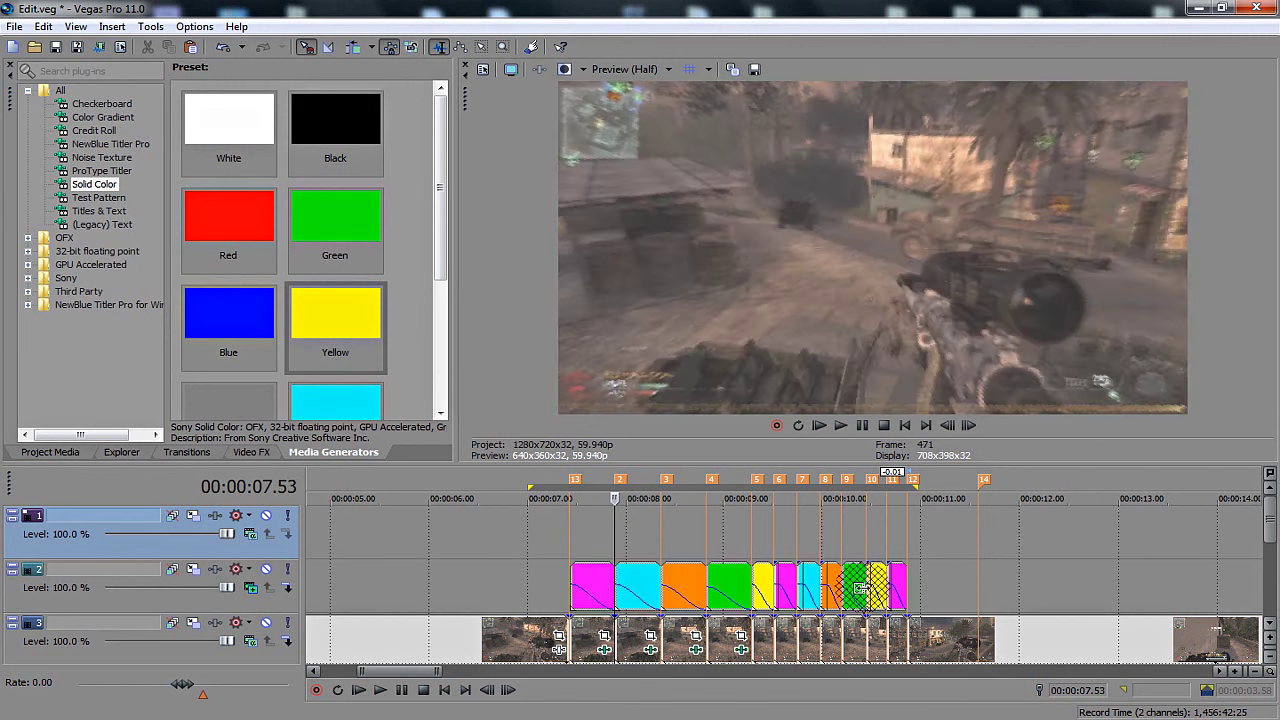
key(Right)
key(Right)
key(Right)
key(Right)
key(Right)
key(Right)
key(Right)
key(Right)
key(Right)
key(Right)
key(Right)
key(Right)
key(Right)
key(Right)
key(Right)
key(Right)
key(Right)
key(Right)
key(Right)
key(Right)
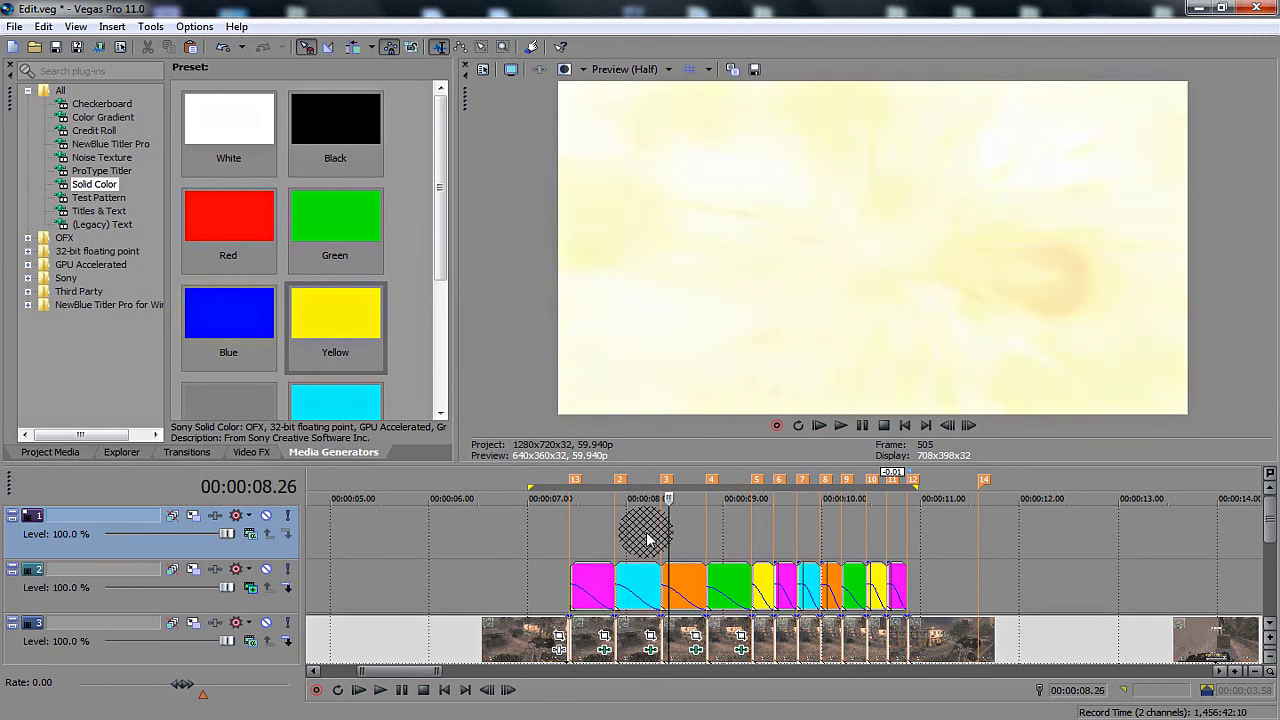
key(Right)
key(Right)
key(Right)
key(Right)
key(Right)
key(Right)
key(Right)
key(Right)
key(Right)
key(Right)
key(Right)
key(Right)
key(Right)
key(Right)
key(Right)
key(Right)
key(Right)
key(Right)
key(Right)
key(Right)
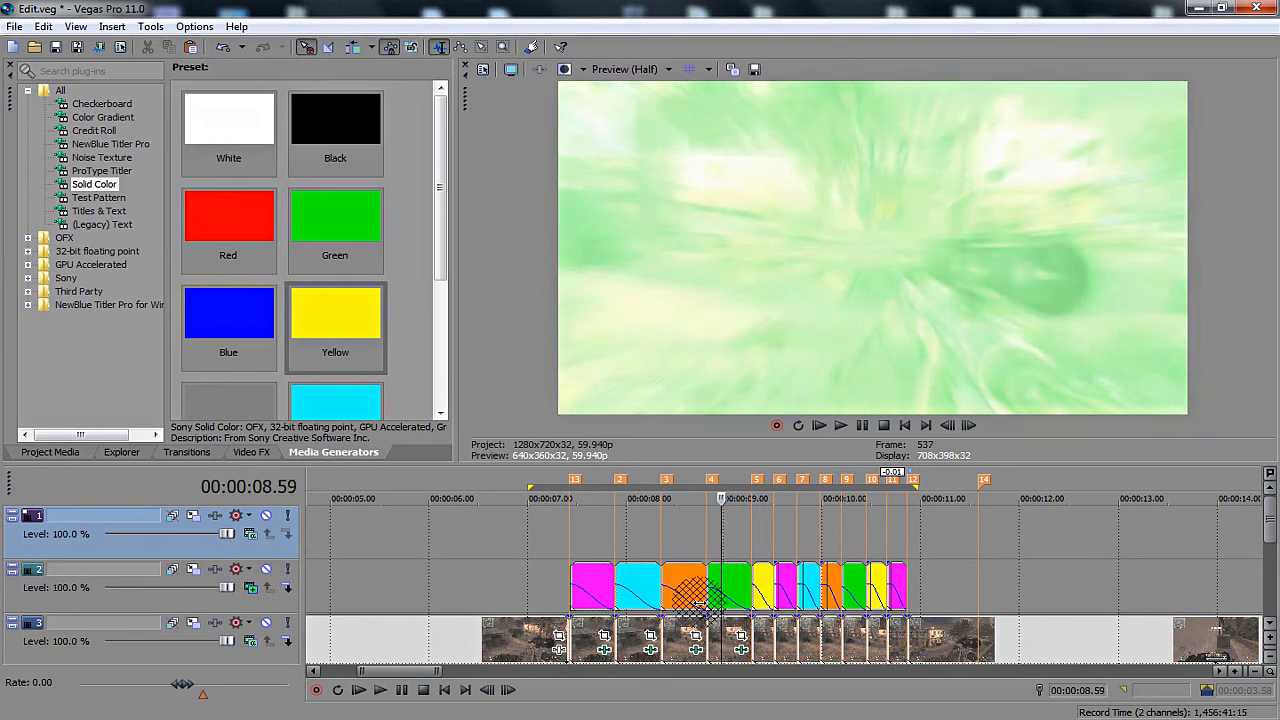
key(Right)
key(Right)
key(Right)
key(Right)
key(Right)
key(Right)
key(Right)
key(Right)
key(Right)
key(Right)
key(Right)
key(Right)
key(Right)
key(Right)
key(Right)
key(Right)
key(Right)
key(Right)
key(Right)
key(Right)
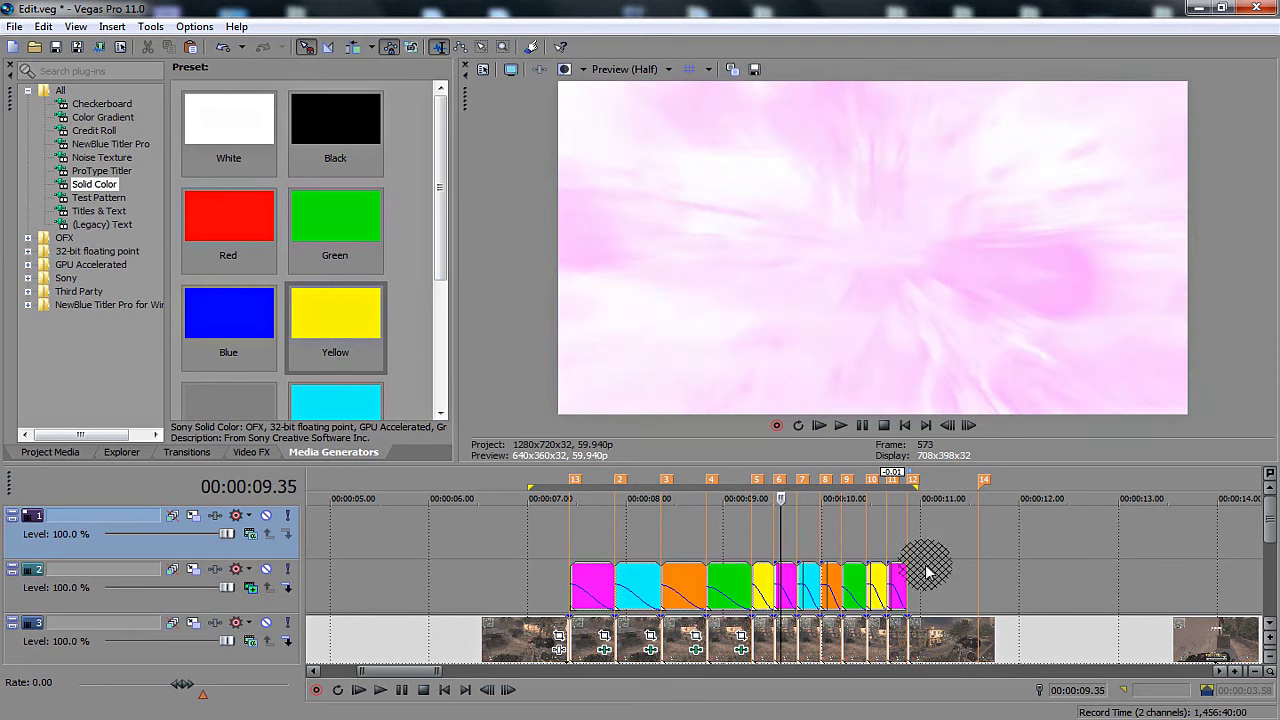
key(Right)
key(Right)
key(Right)
key(Right)
key(Right)
key(Right)
Step: Select the time range from about 00:00:06.51 to 00:00:11.47 around the coloured flashes and preview it
scroll(1272, 560, down, 2)
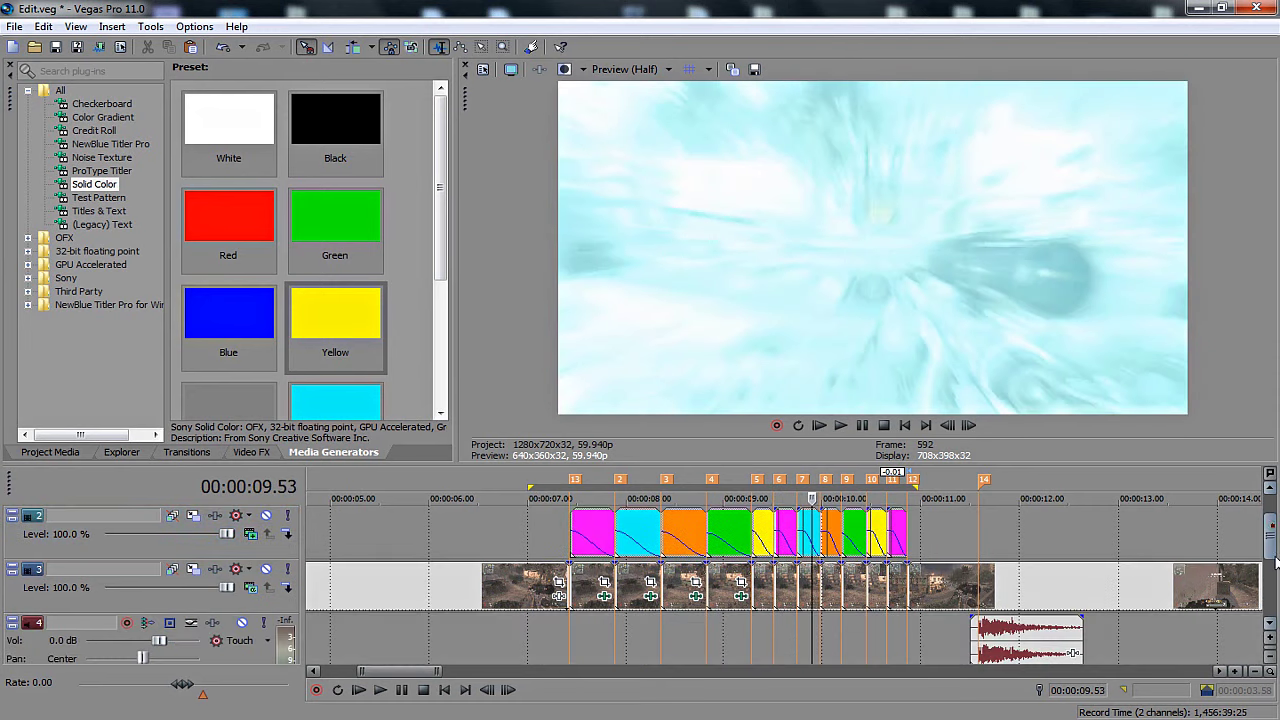
click(1256, 661)
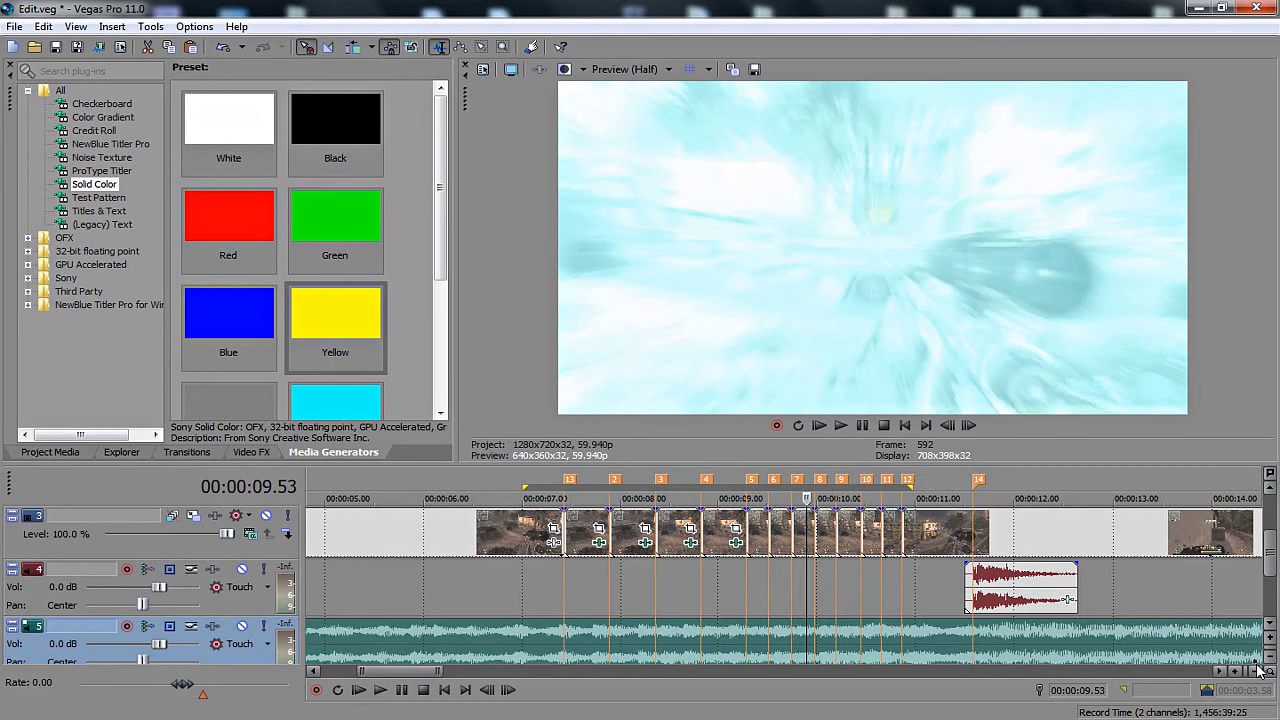
click(1258, 671)
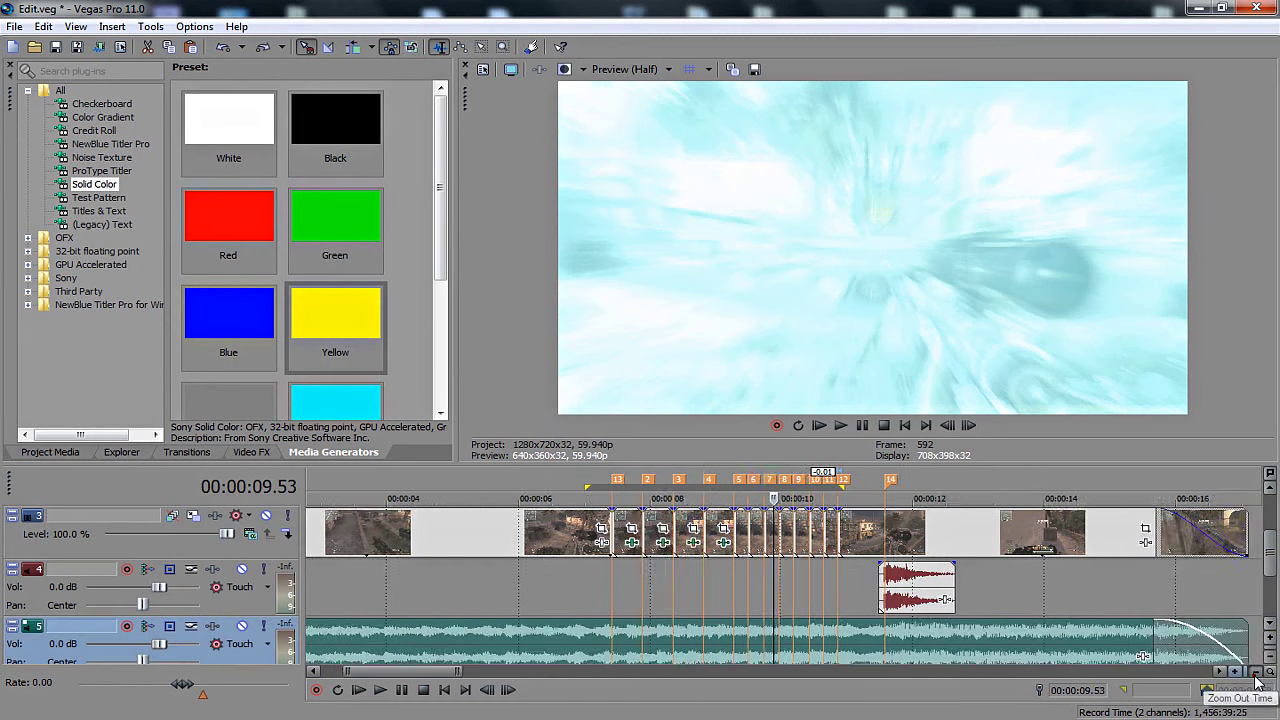
click(1048, 659)
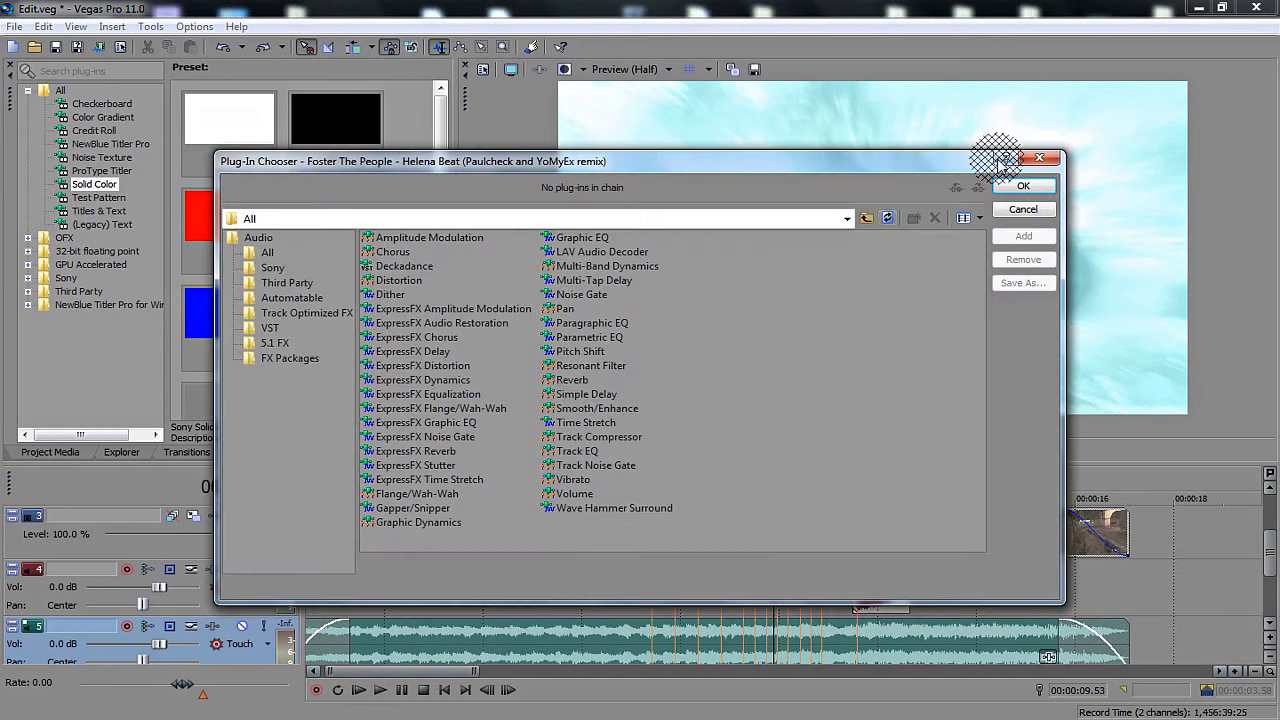
click(1045, 157)
scroll(1262, 531, up, 3)
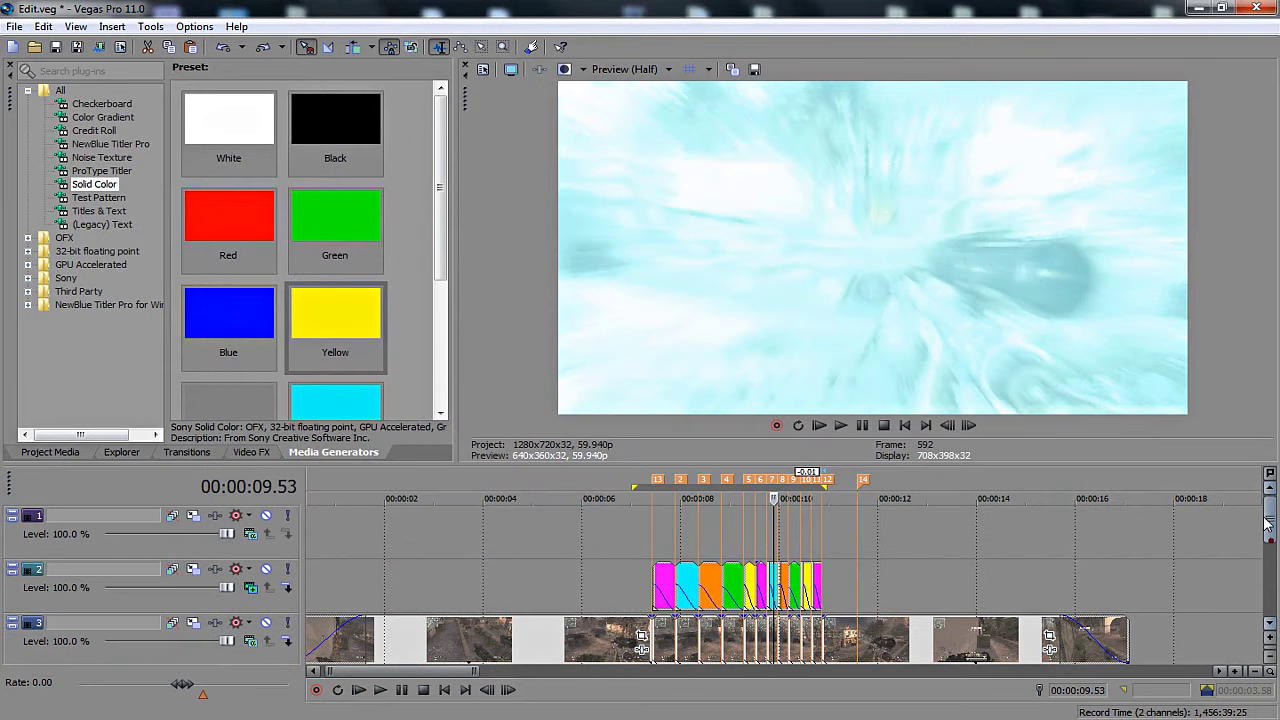
drag(623, 534, 866, 541)
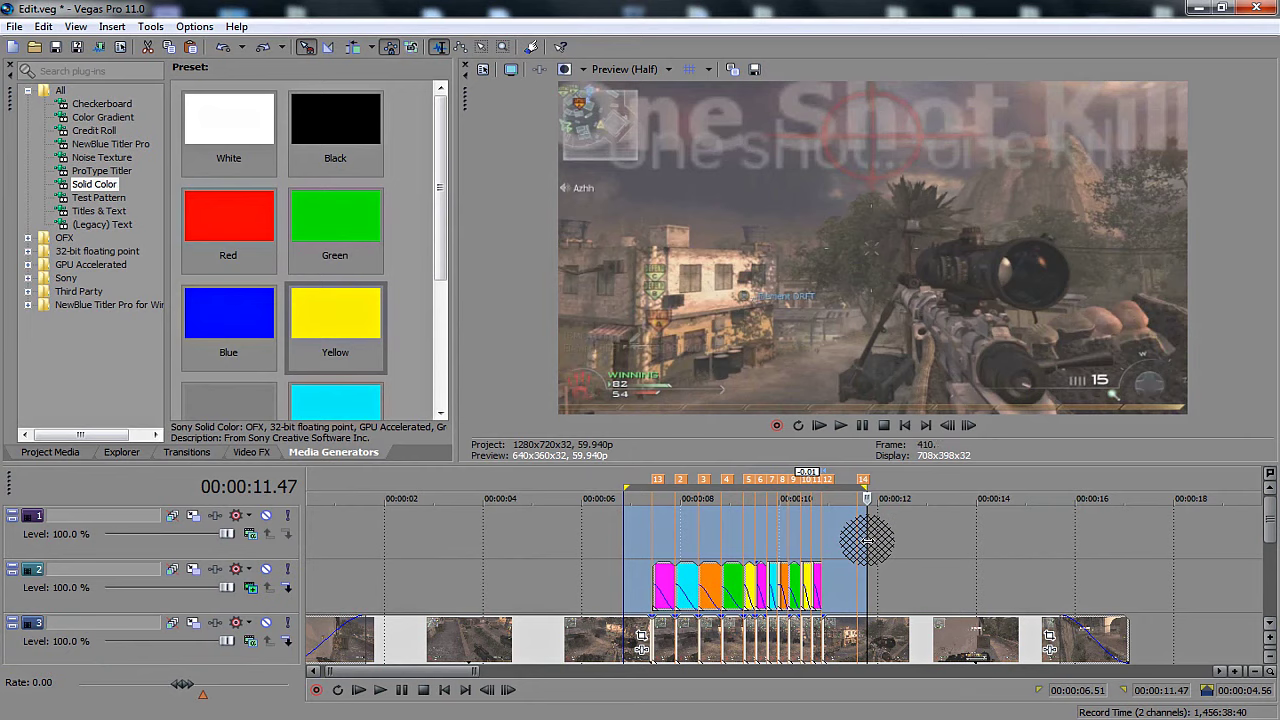
key(Left)
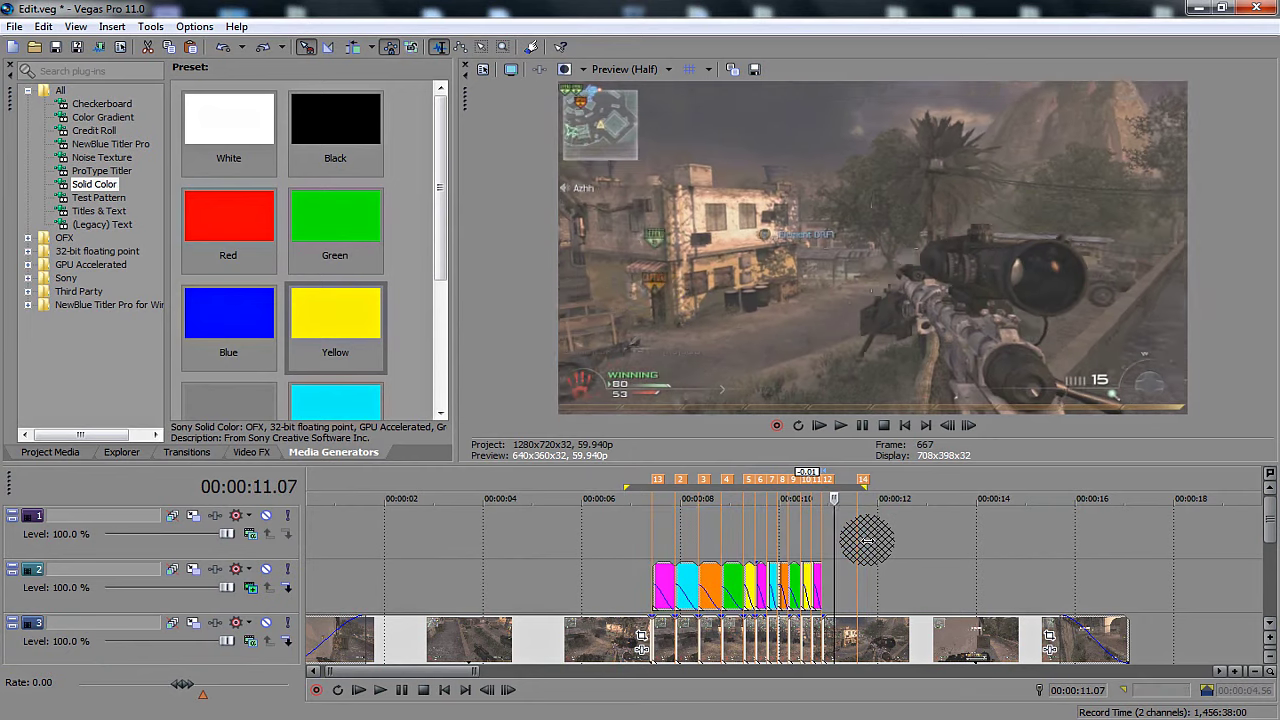
key(space)
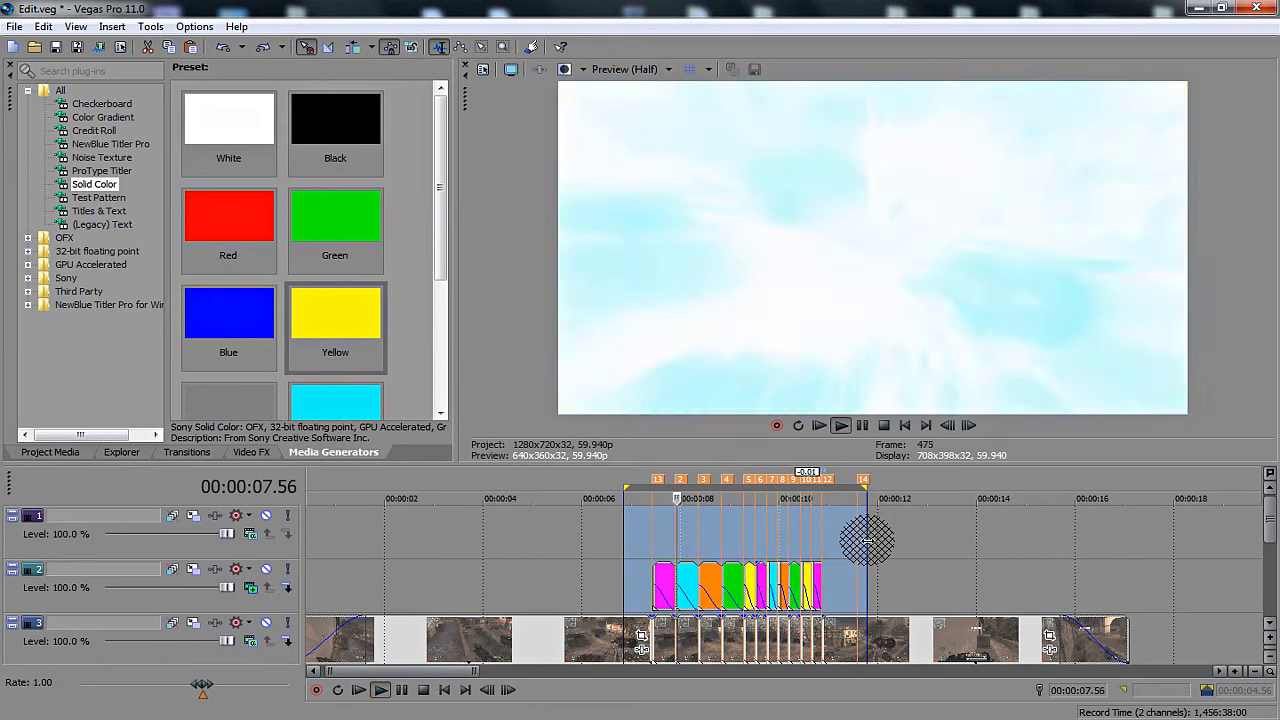
key(space)
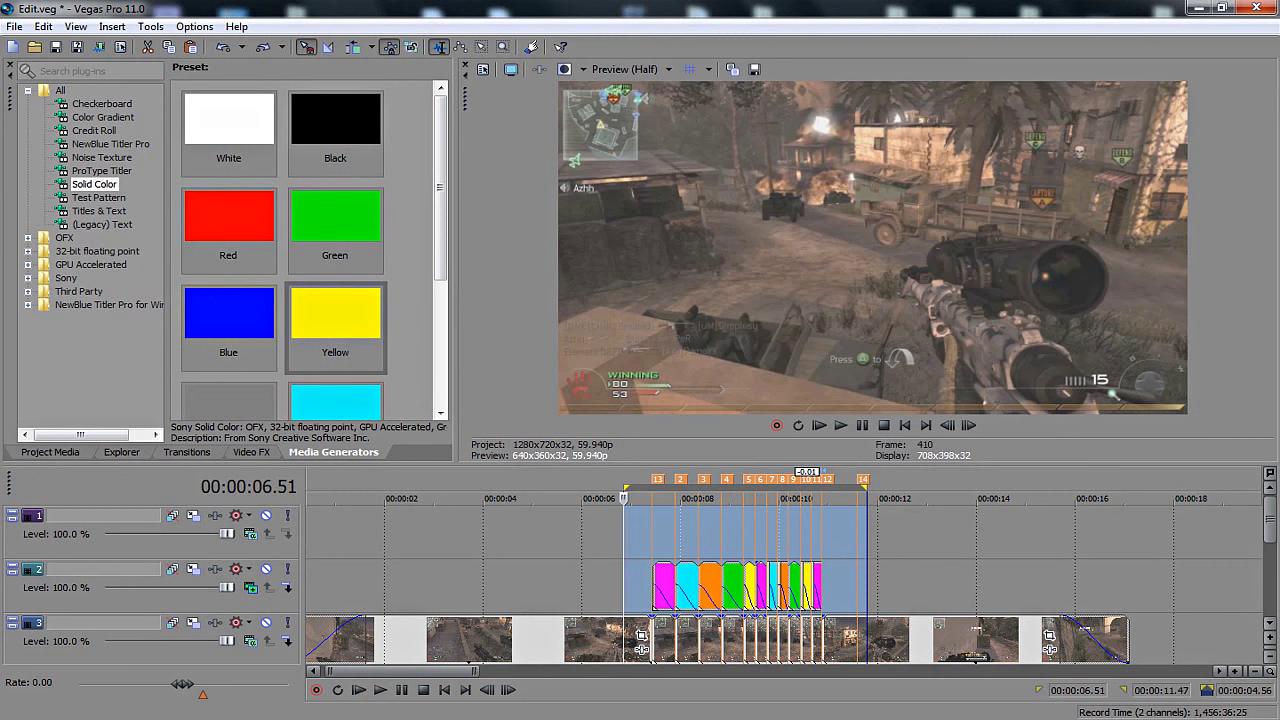
Step: Clear the time selection and play the edit from just before the first magenta flash past marker 14
click(1167, 719)
click(703, 645)
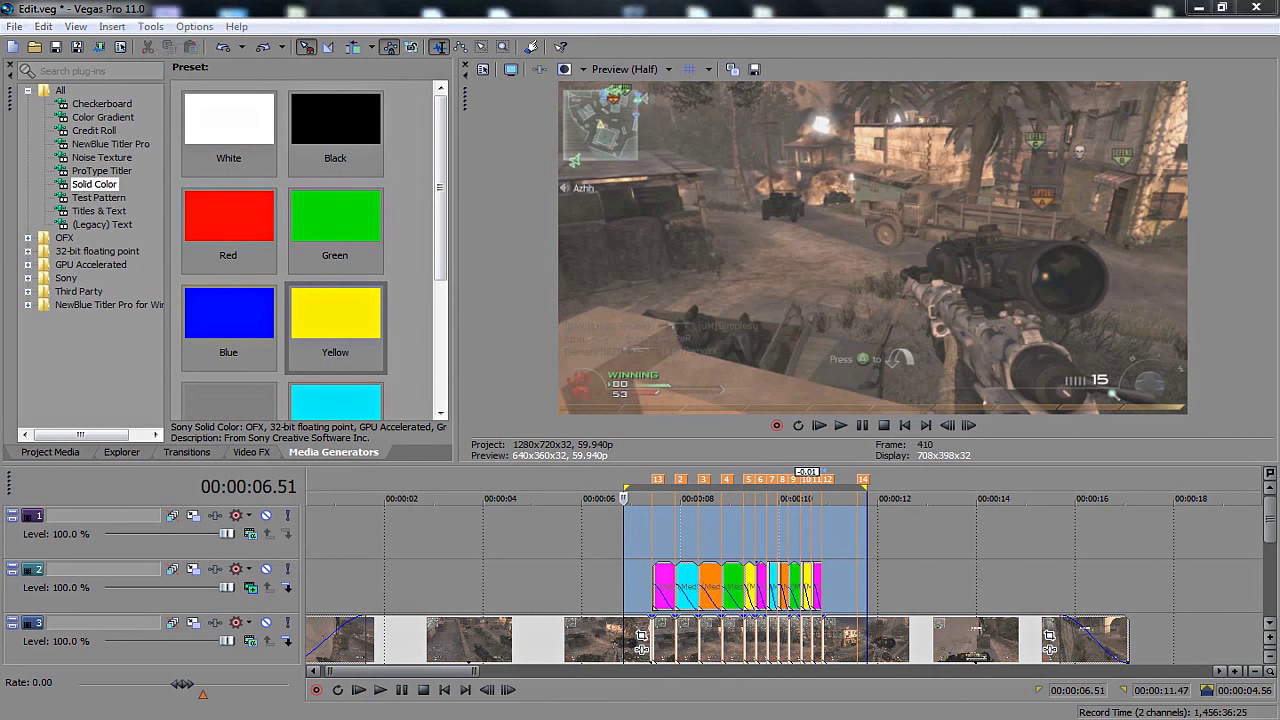
click(620, 545)
key(space)
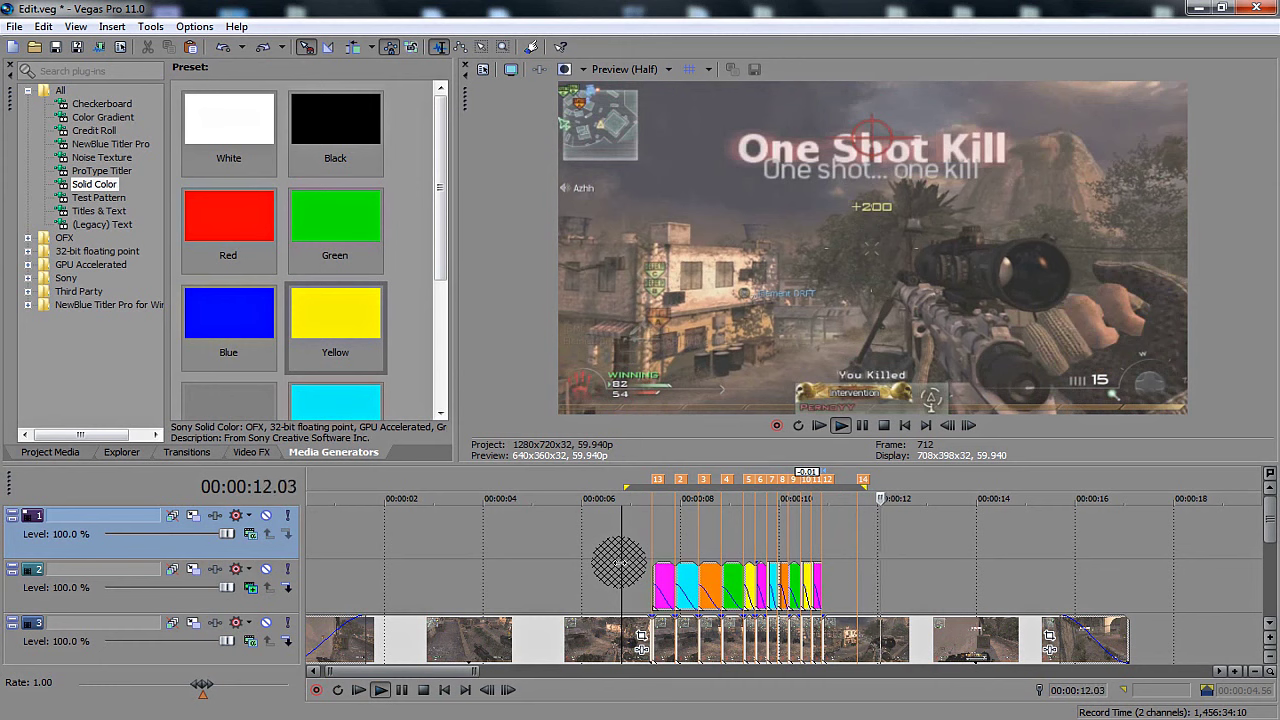
Step: Play the edit from inside the first magenta event on track 2 through all the coloured flashes
click(659, 545)
mouse_move(1270, 525)
mouse_down()
mouse_move(1270, 572)
mouse_move(1270, 545)
mouse_up()
click(491, 585)
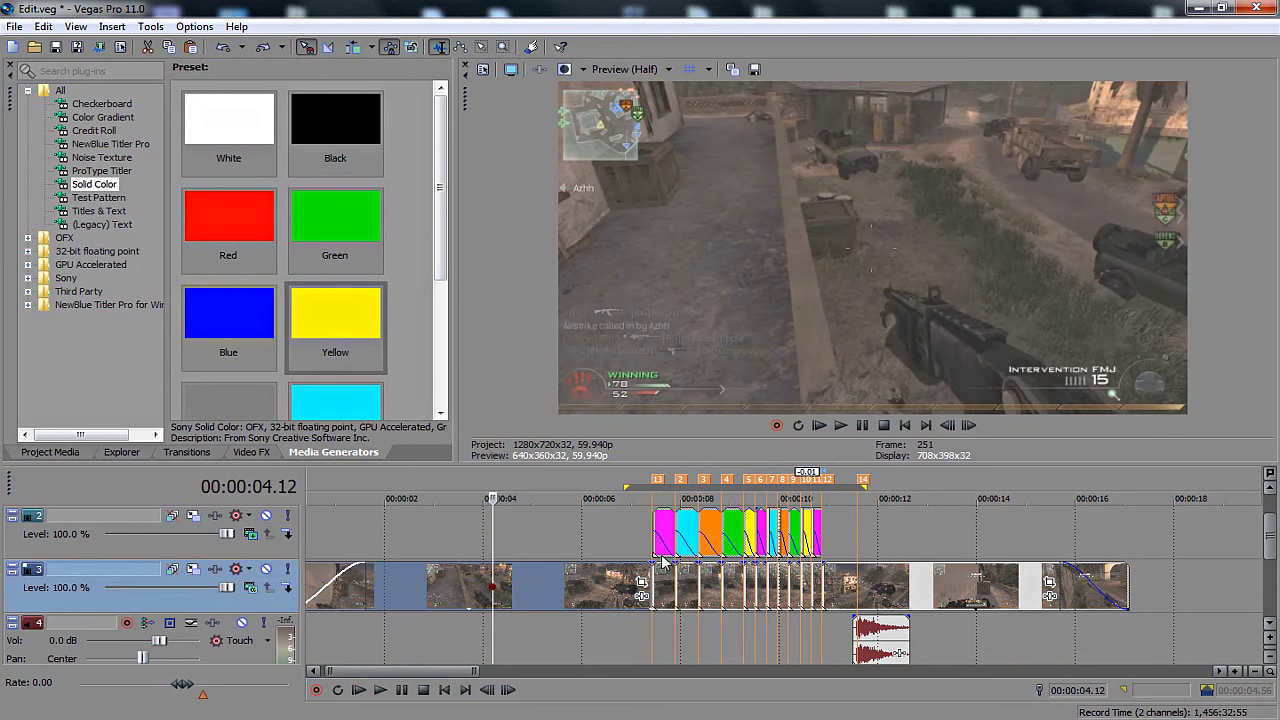
click(663, 527)
key(space)
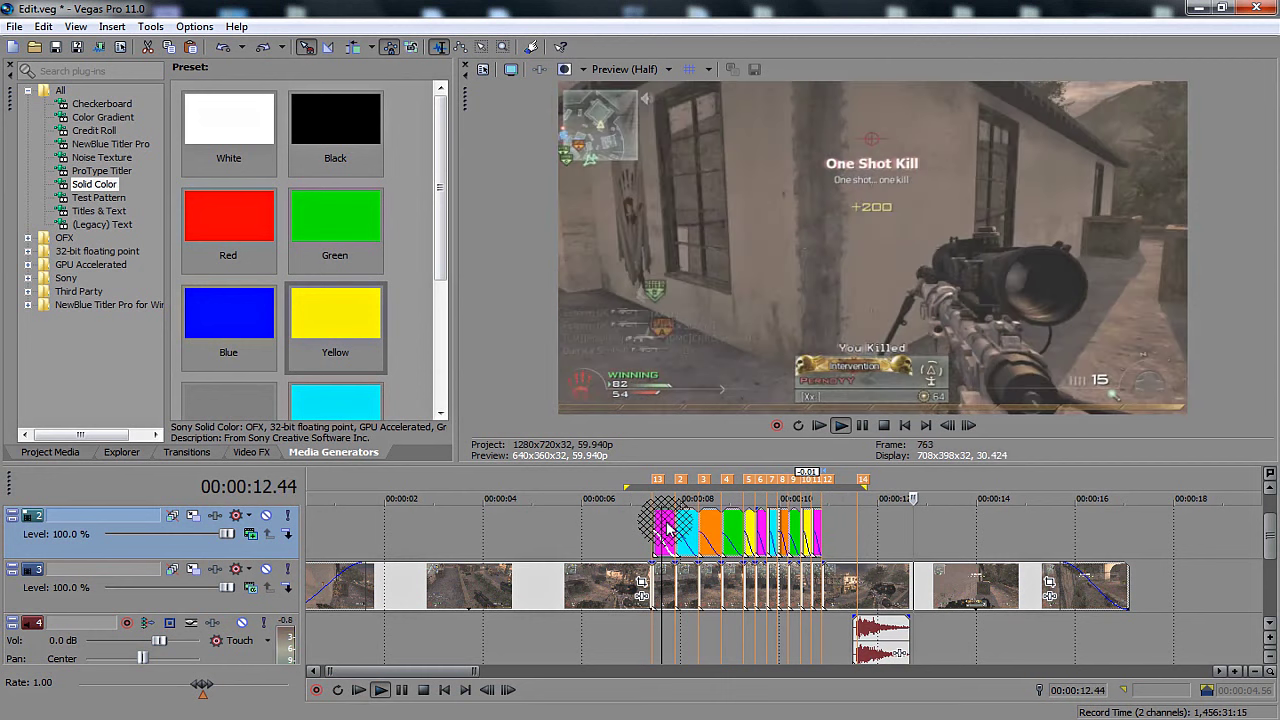
Step: Replay the opening flashes from 00:00:07.03, just before marker 13, and stop the playback
click(630, 520)
key(space)
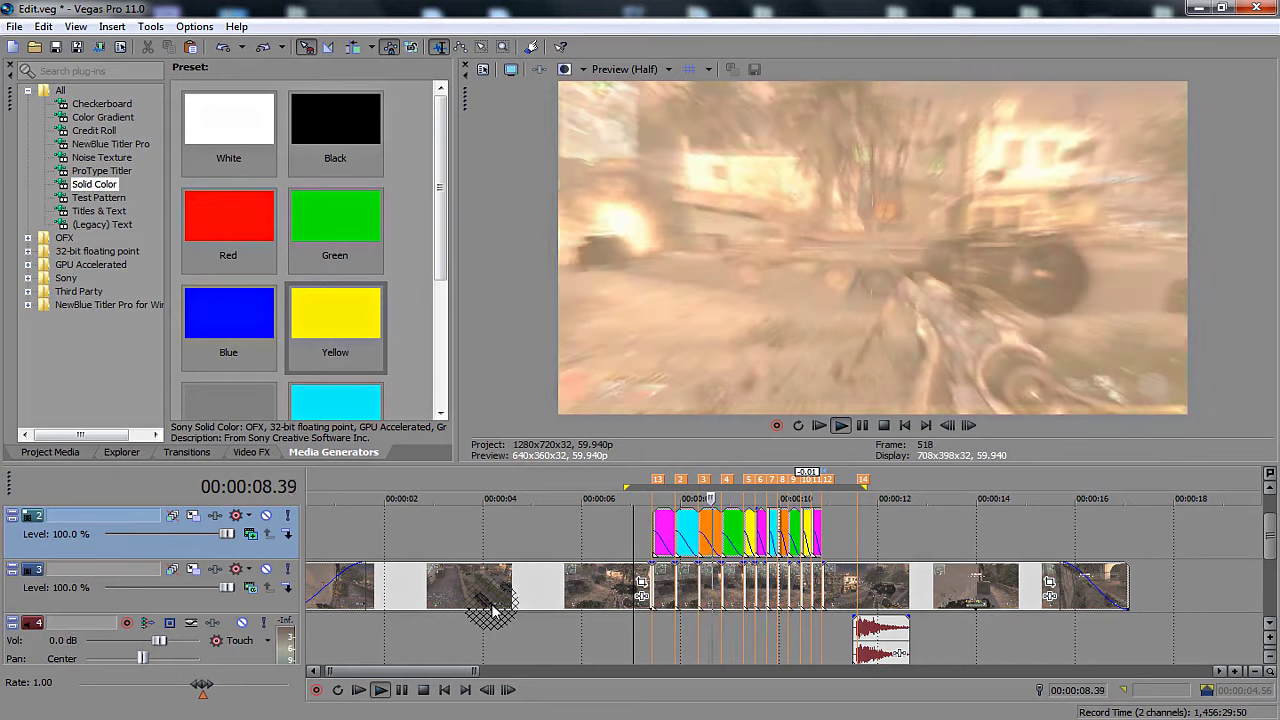
key(space)
key(space)
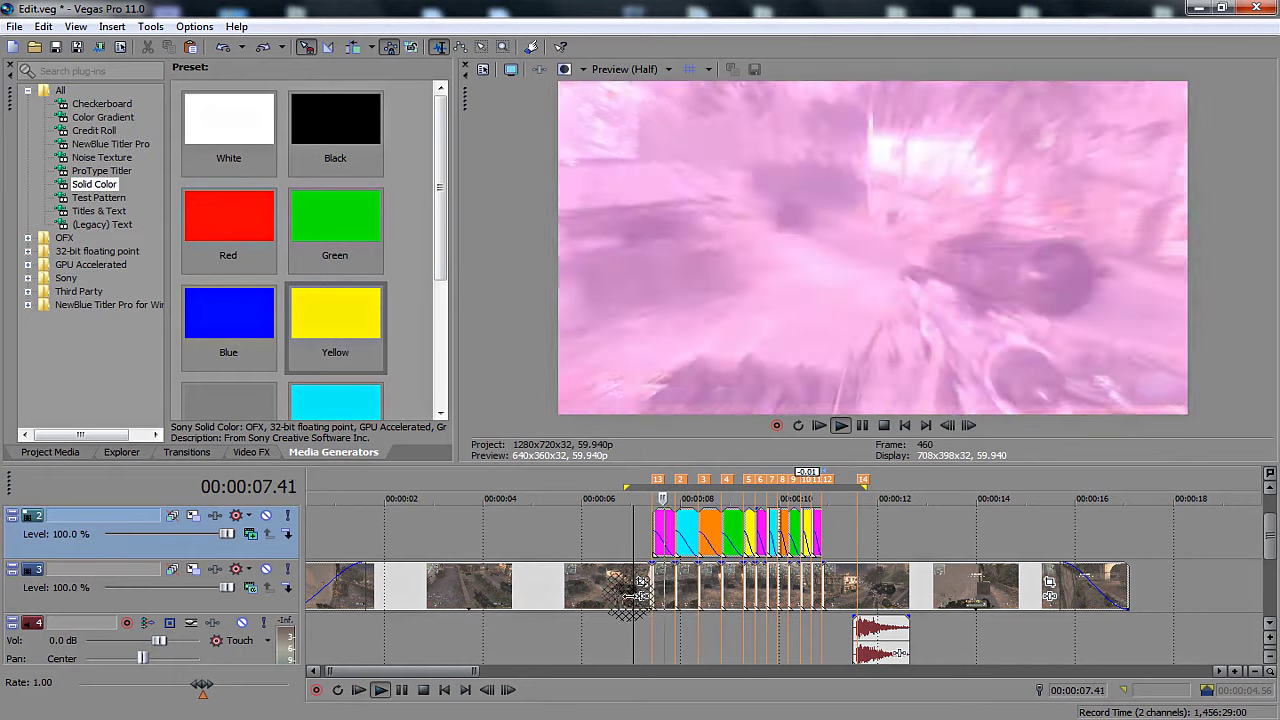
key(space)
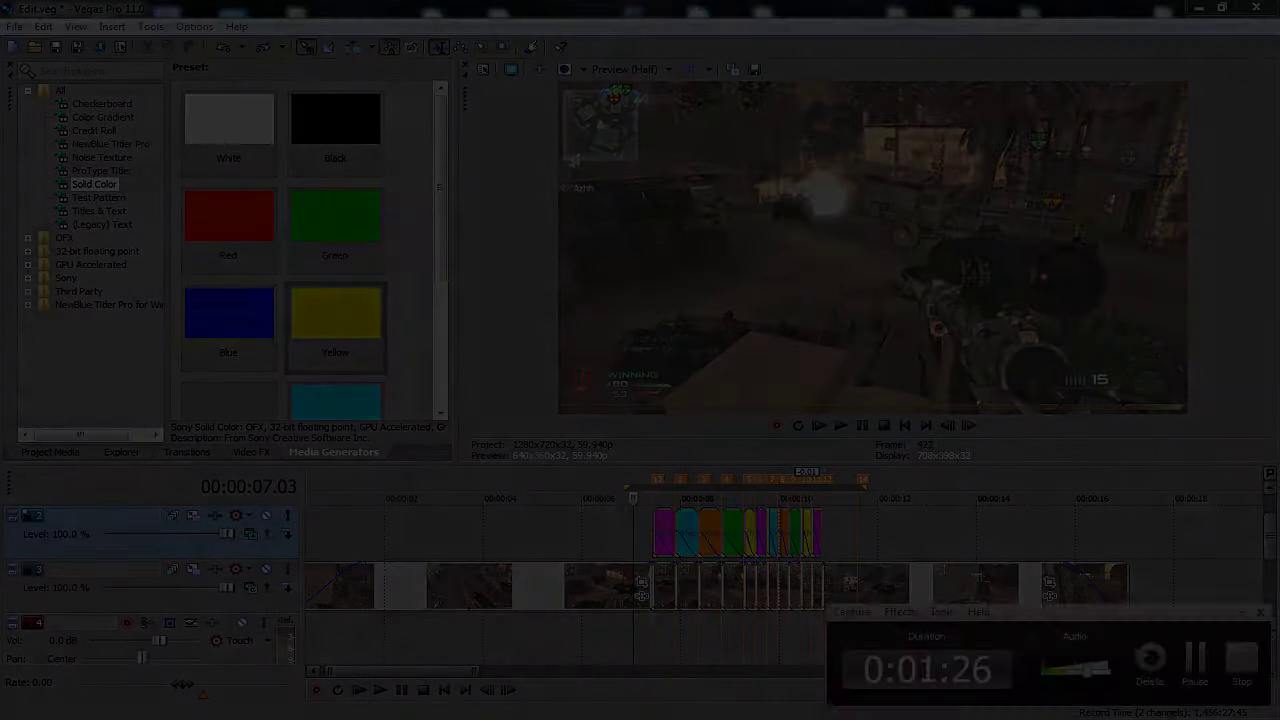